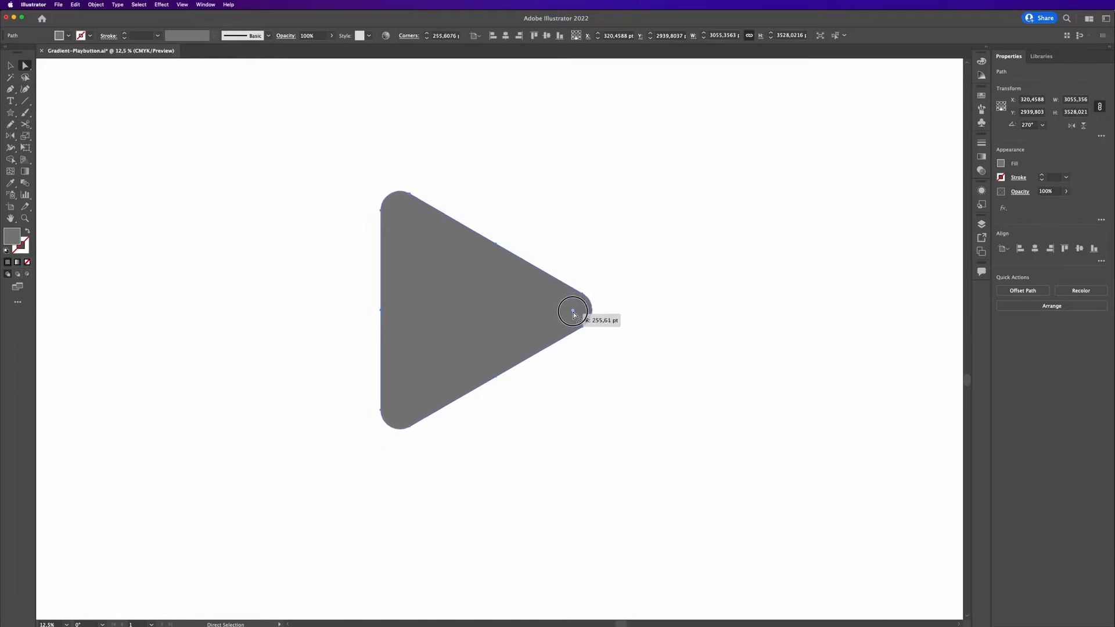
# Move the rounded play triangle slightly to the right on the artboard.
pyautogui.press('v')
pyautogui.click(730, 294)
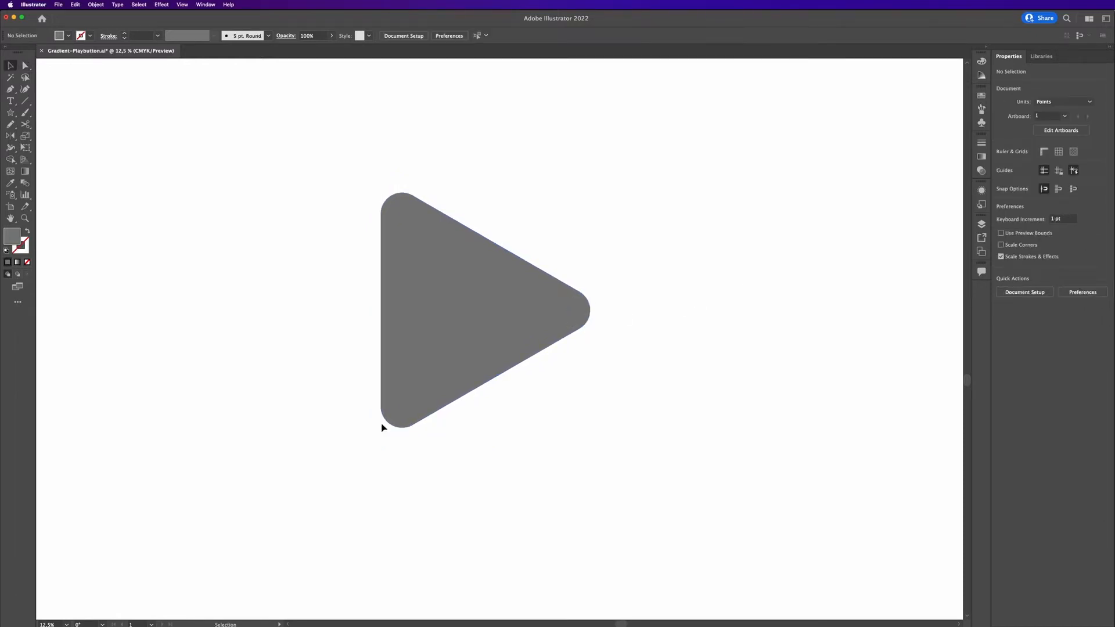
pyautogui.moveTo(488, 386); pyautogui.dragTo(509, 390)
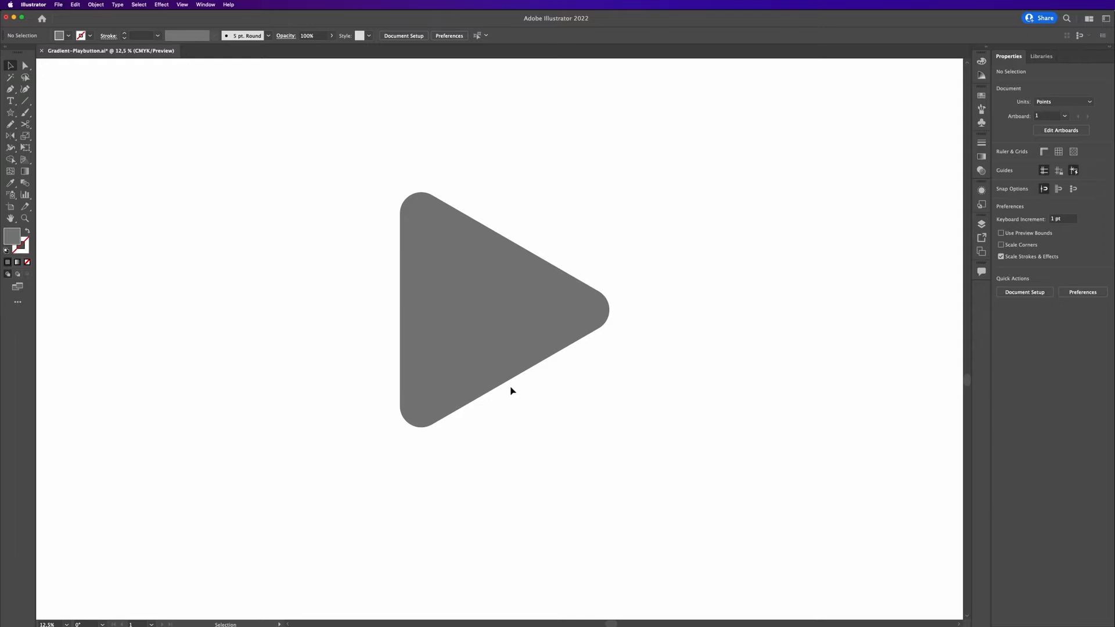
# Draw a curled page-fold shape with the Pen tool from the triangle's left edge up over the top and down to its right tip.
pyautogui.press('p')
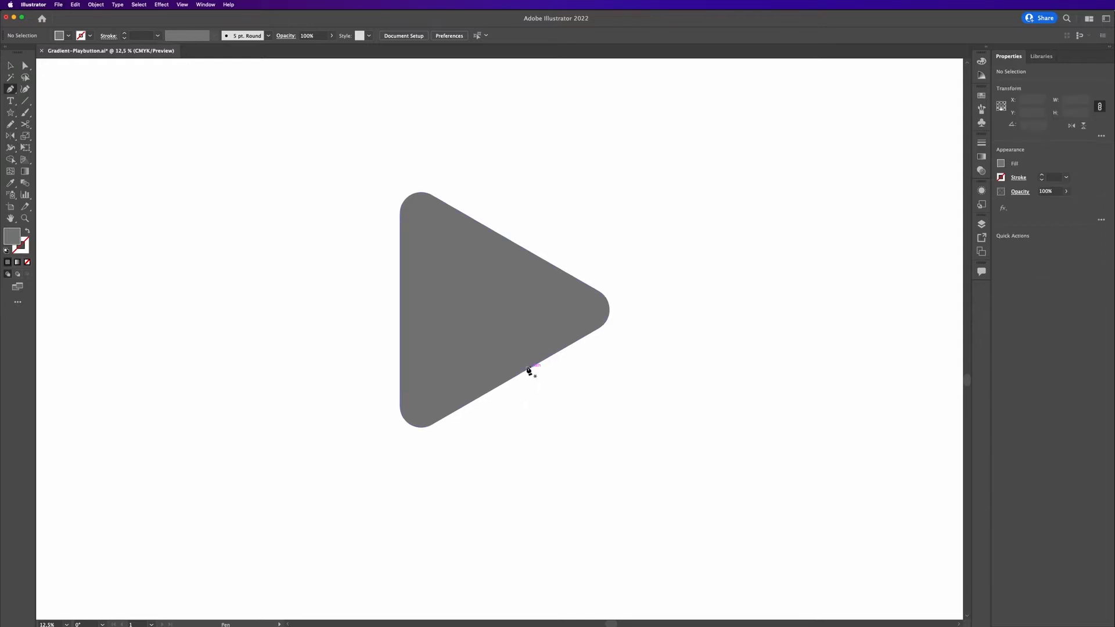
pyautogui.moveTo(400, 370); pyautogui.dragTo(399, 325)
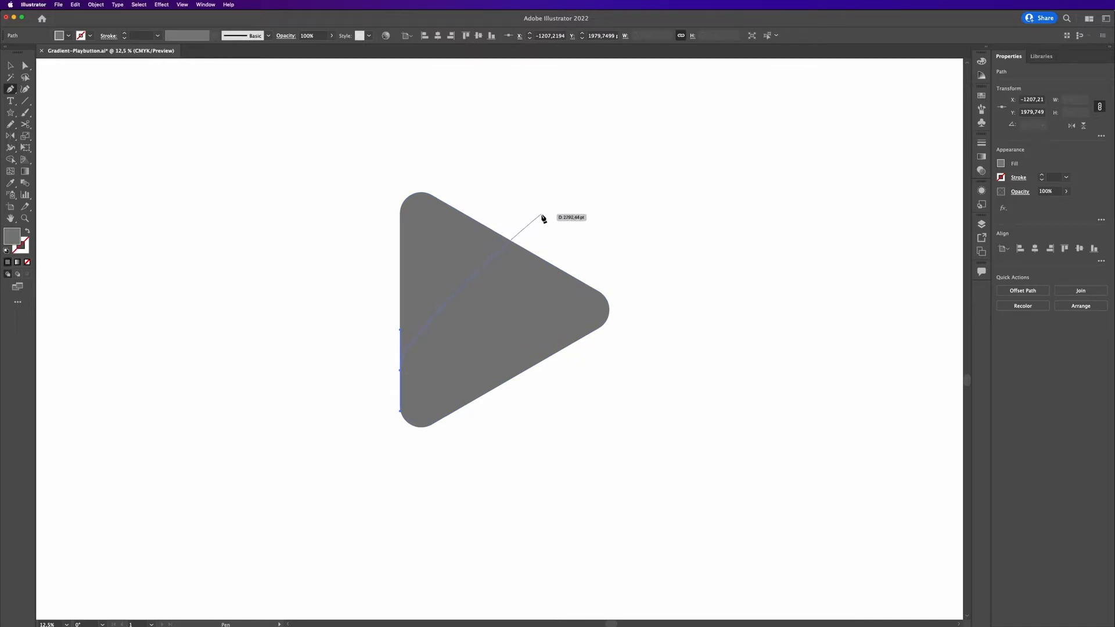
pyautogui.moveTo(540, 214)
pyautogui.mouseDown()
pyautogui.moveTo(598, 216)
pyautogui.moveTo(550, 216)
pyautogui.mouseUp()
pyautogui.press('a')
pyautogui.press('p')
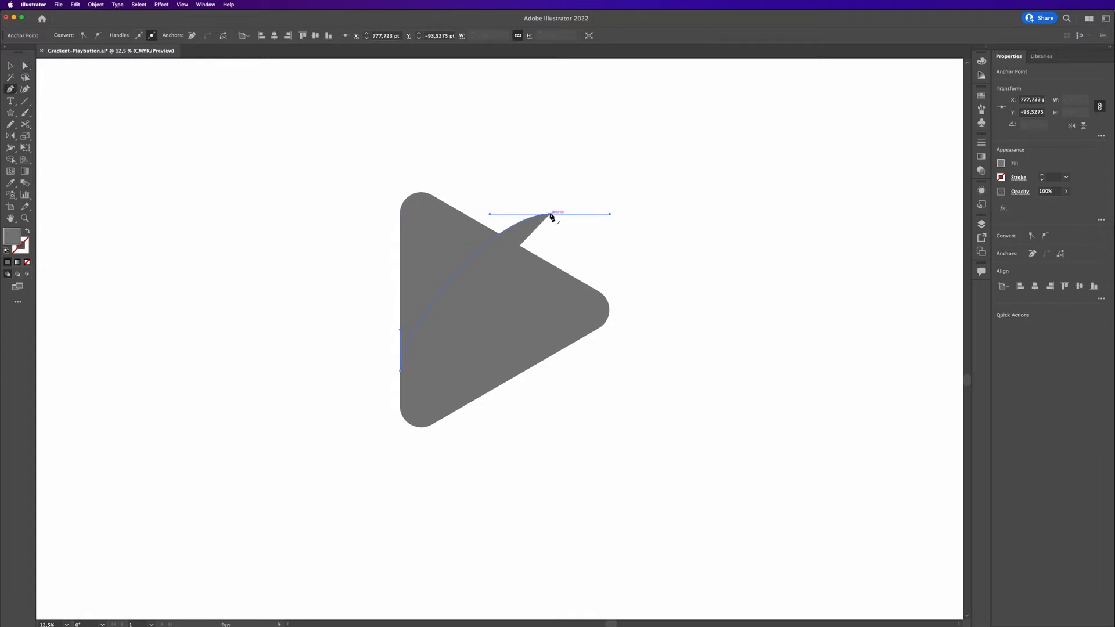
pyautogui.click(551, 216)
pyautogui.moveTo(576, 278); pyautogui.dragTo(602, 296)
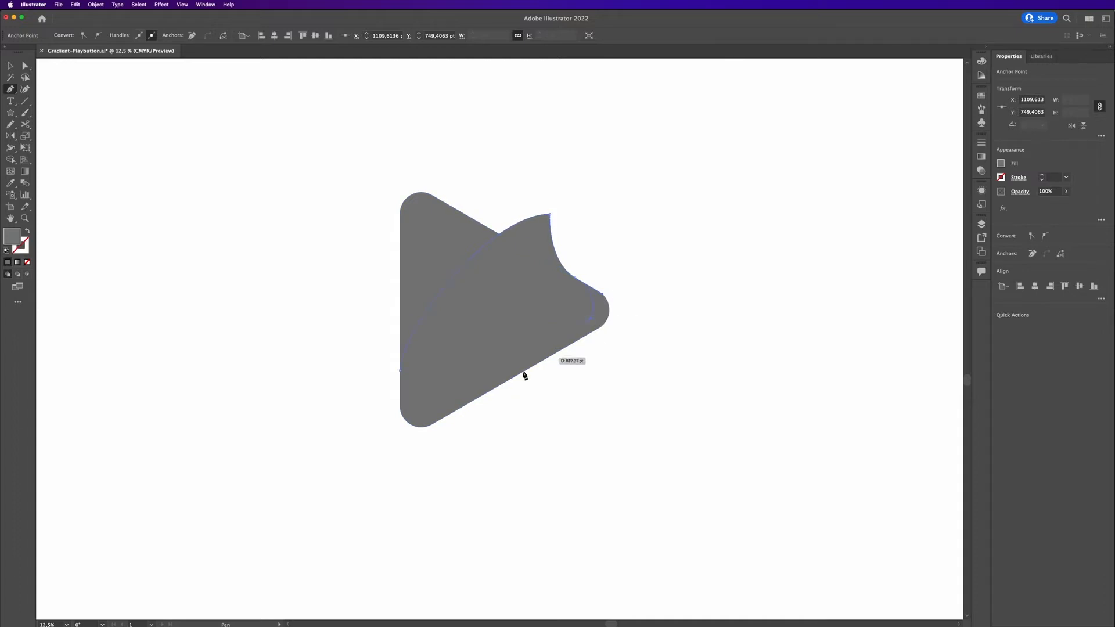
pyautogui.click(400, 373)
# Set the fold shape's fill colour to #999999.
pyautogui.press('v')
pyautogui.doubleClick(11, 242)
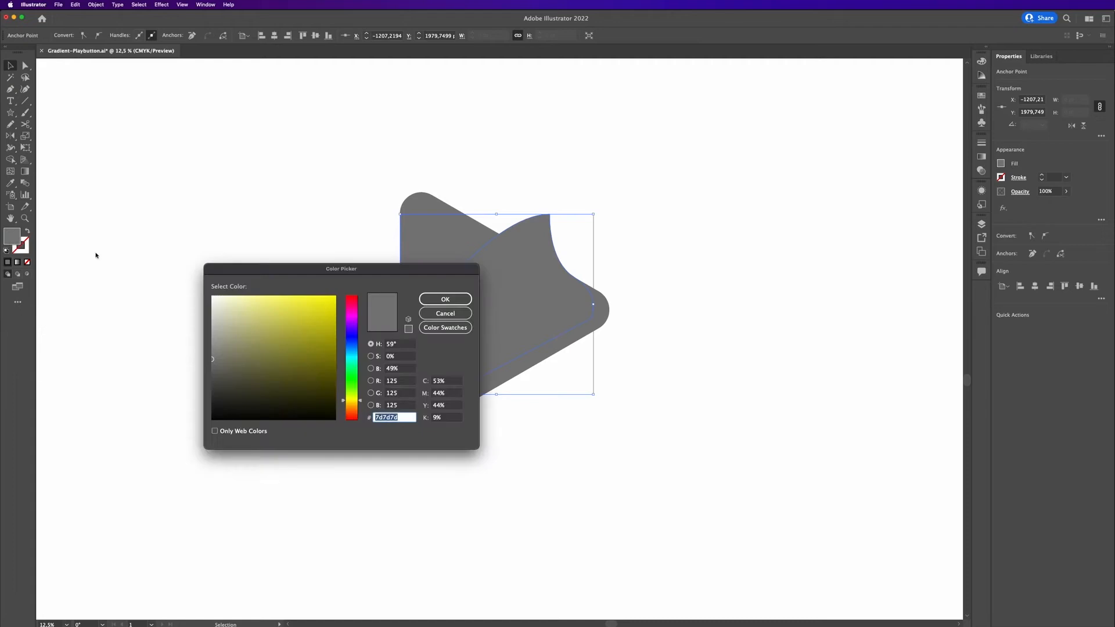
pyautogui.write('999999')
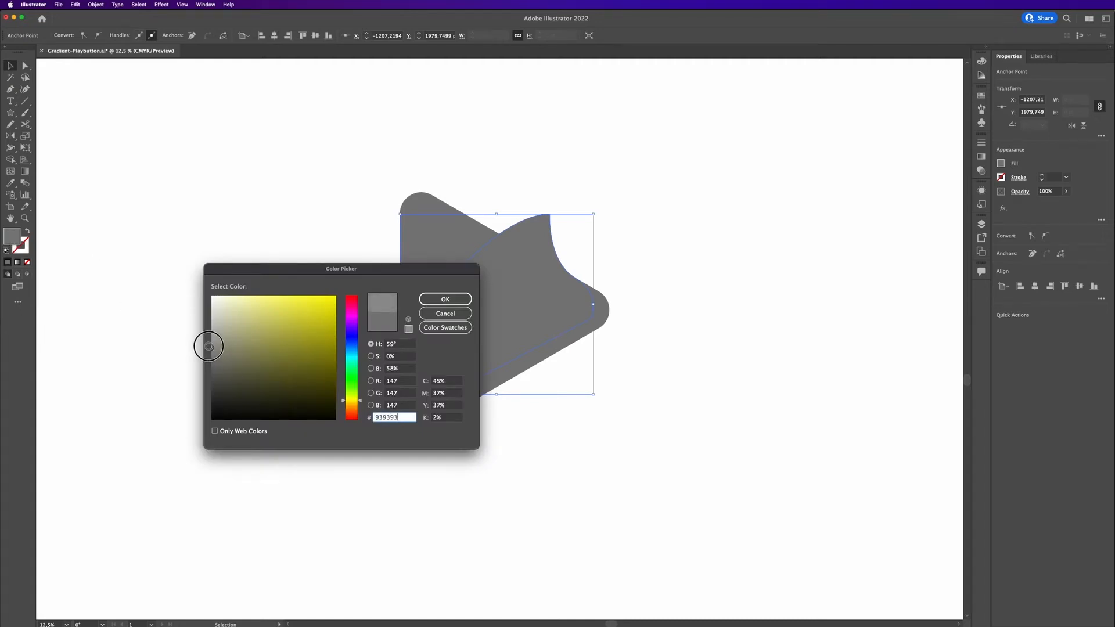
pyautogui.click(450, 300)
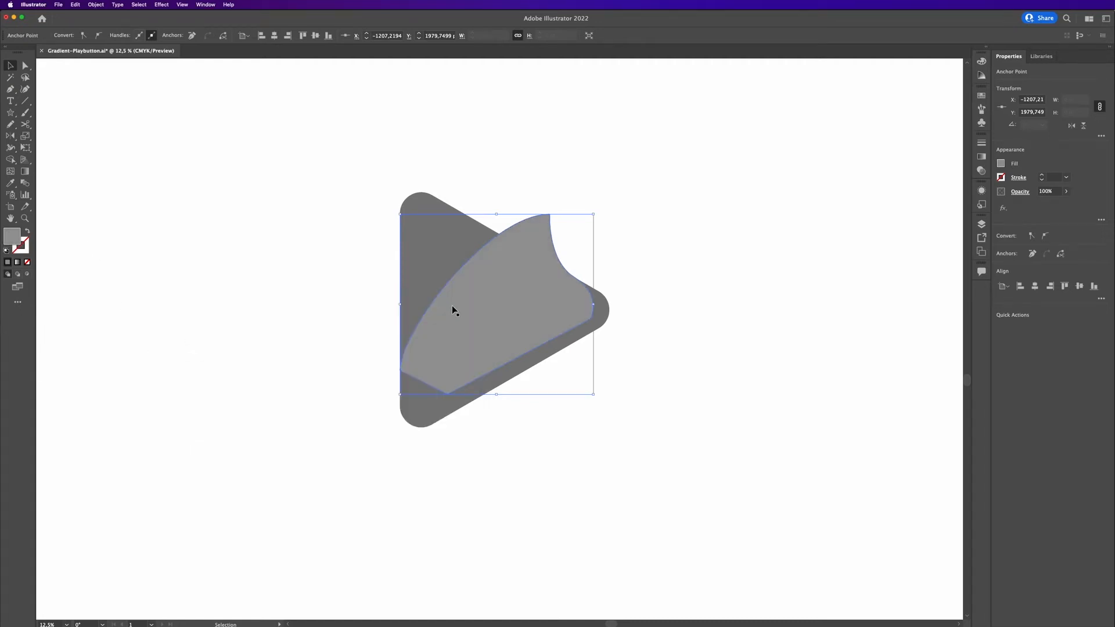
# Duplicate the triangle and fold shape together to the left of the originals.
pyautogui.click(685, 215)
pyautogui.click(468, 398)
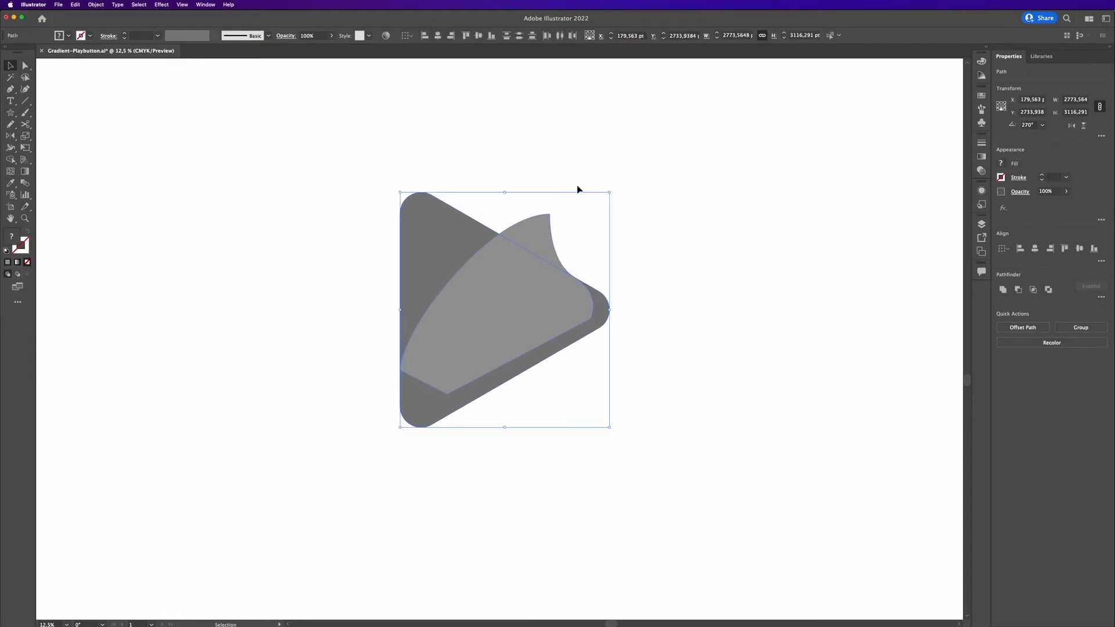
pyautogui.moveTo(551, 309); pyautogui.dragTo(277, 303)
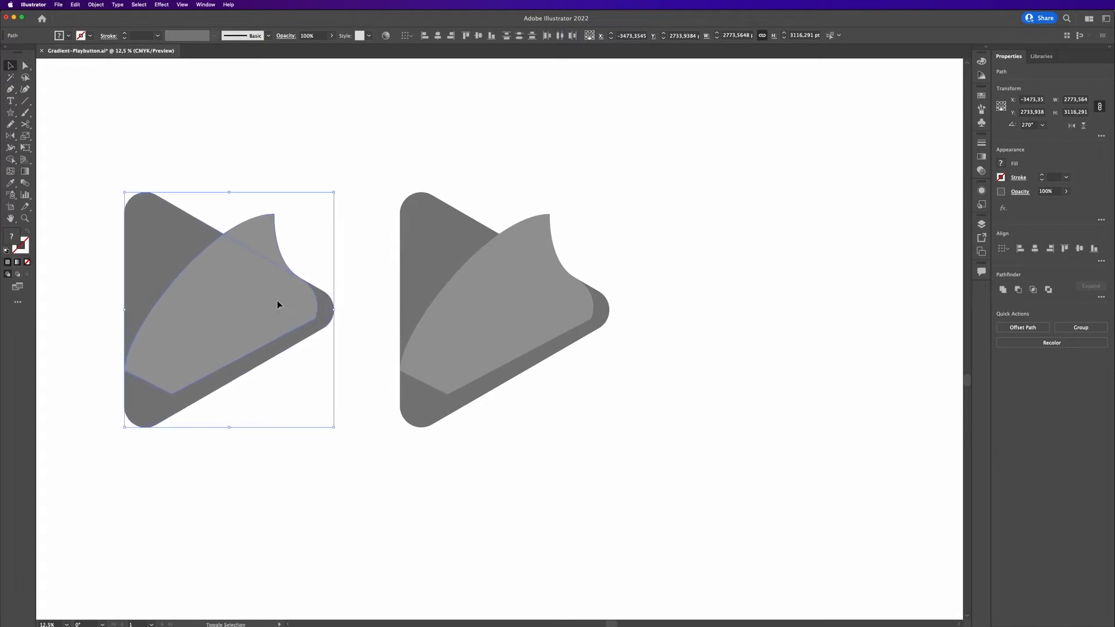
pyautogui.click(340, 257)
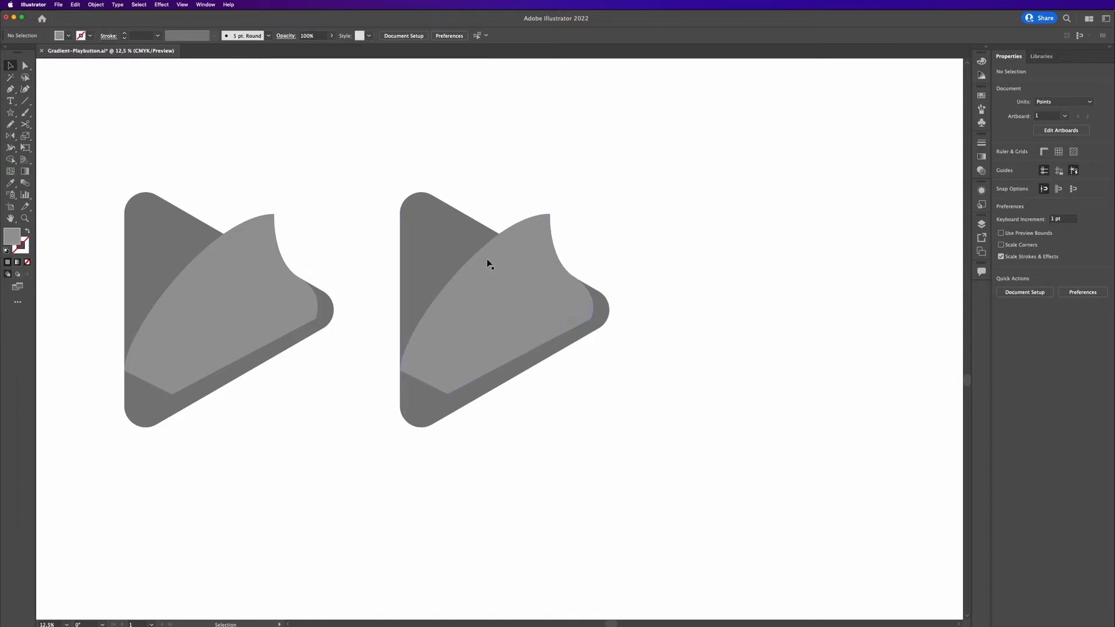
# Divide the duplicated triangle and fold shape with Pathfinder Divide.
pyautogui.moveTo(320, 240); pyautogui.dragTo(117, 428)
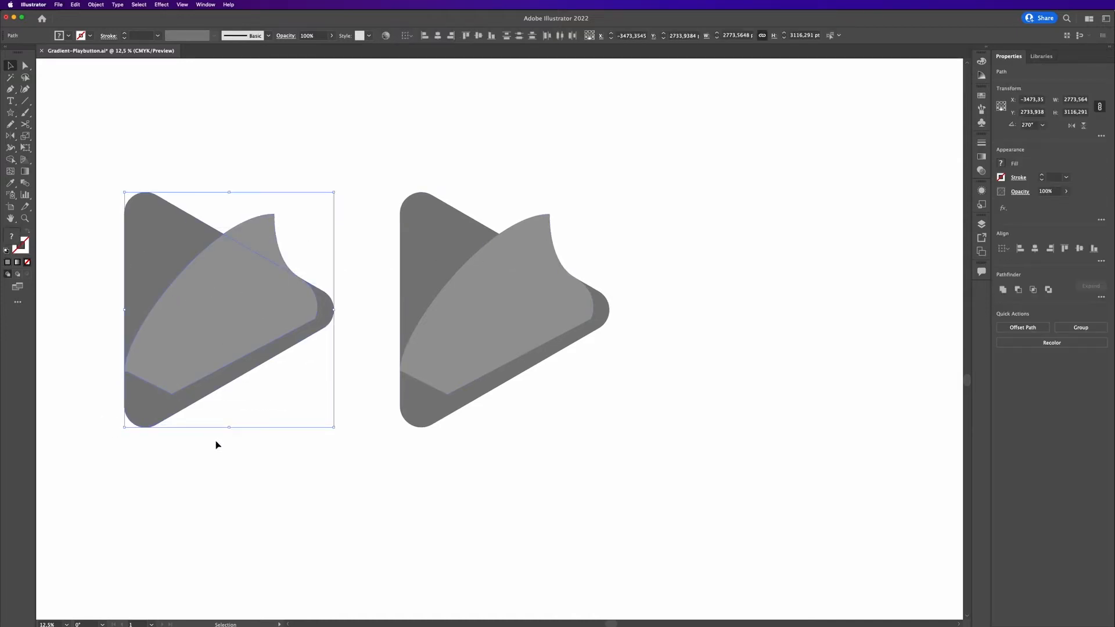
pyautogui.click(1100, 298)
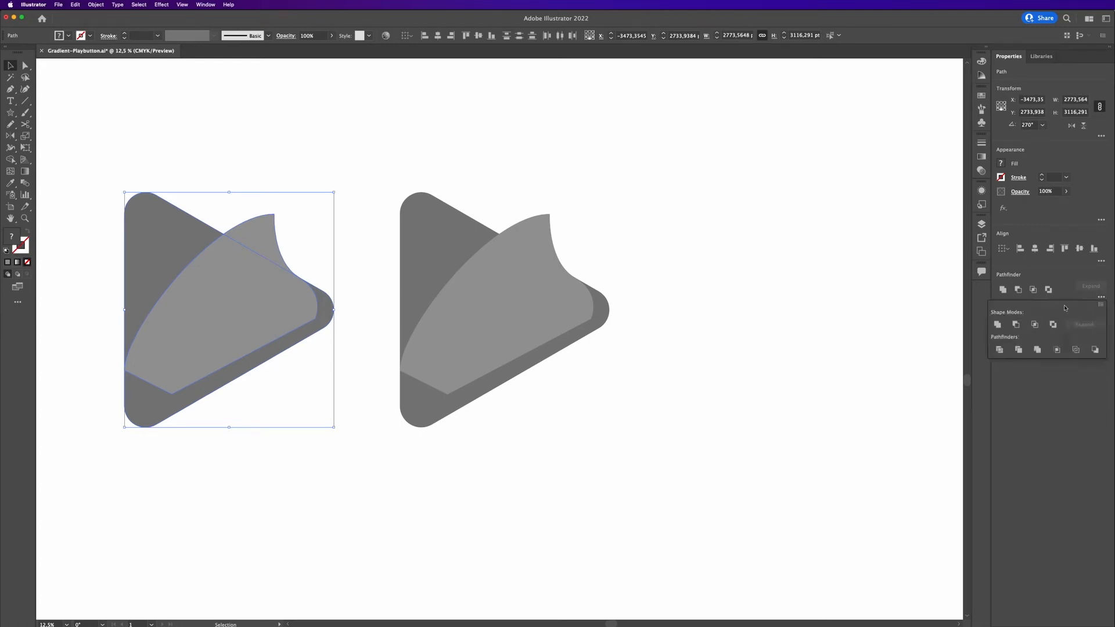
pyautogui.click(999, 350)
# Delete the divided piece at the top-left of the duplicated triangle.
pyautogui.click(276, 184)
pyautogui.click(198, 304)
pyautogui.click(231, 169)
pyautogui.click(180, 221)
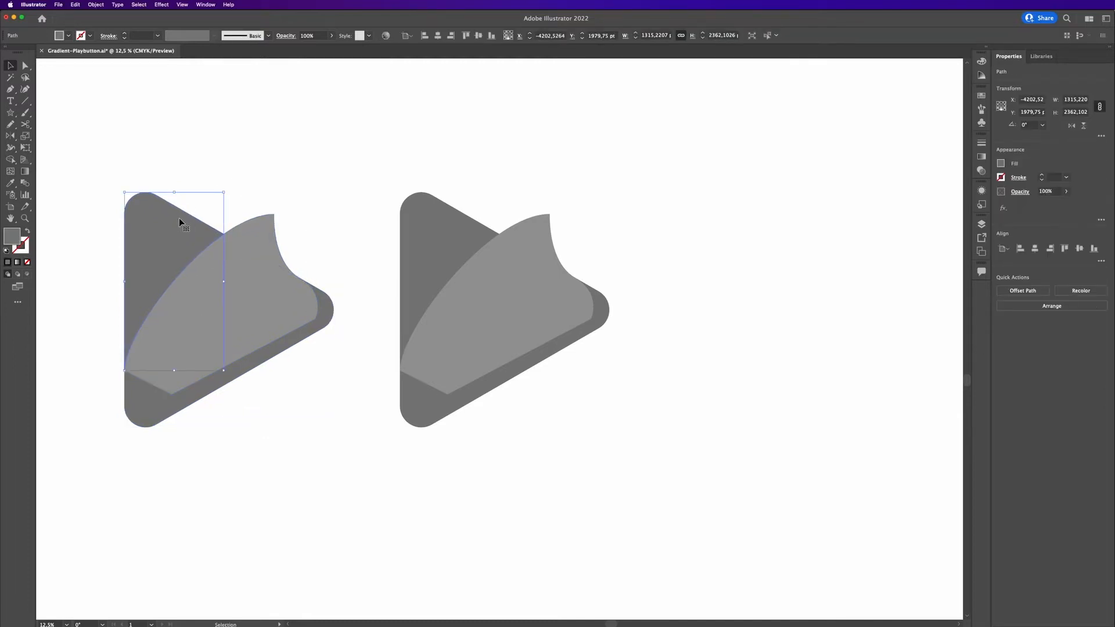
pyautogui.press('Delete')
# Unite the remaining pieces of the duplicate into one shape.
pyautogui.click(331, 208)
pyautogui.moveTo(331, 208); pyautogui.dragTo(121, 439)
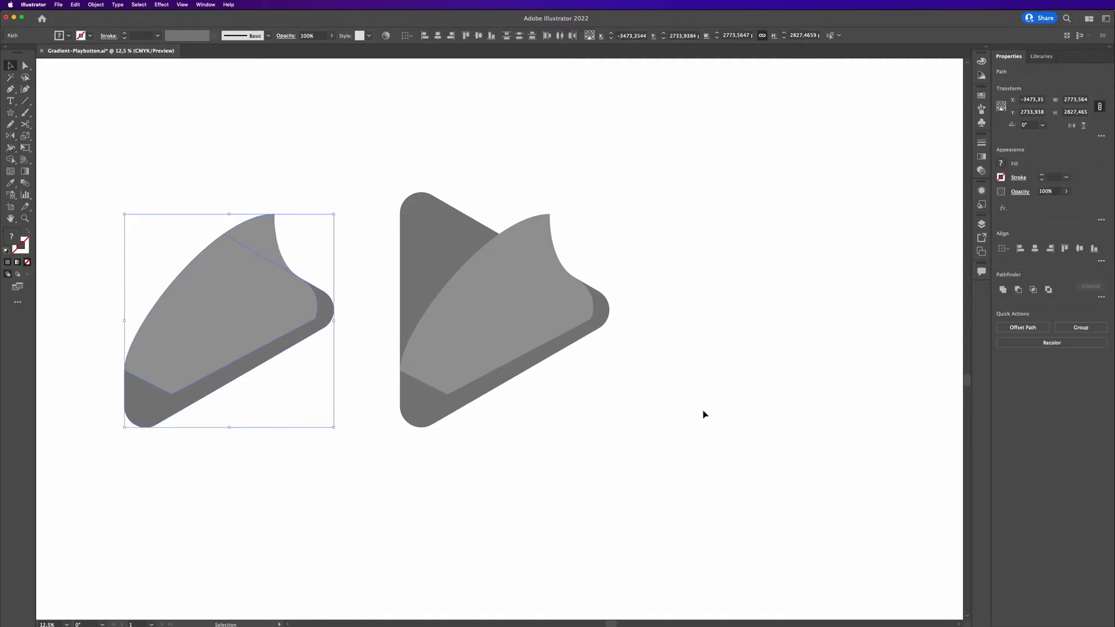
pyautogui.click(1002, 290)
# Delete the original fold shape and move the united duplicate back onto the original triangle.
pyautogui.click(814, 304)
pyautogui.click(526, 303)
pyautogui.press('Delete')
pyautogui.click(298, 294)
pyautogui.moveTo(222, 303); pyautogui.dragTo(501, 304)
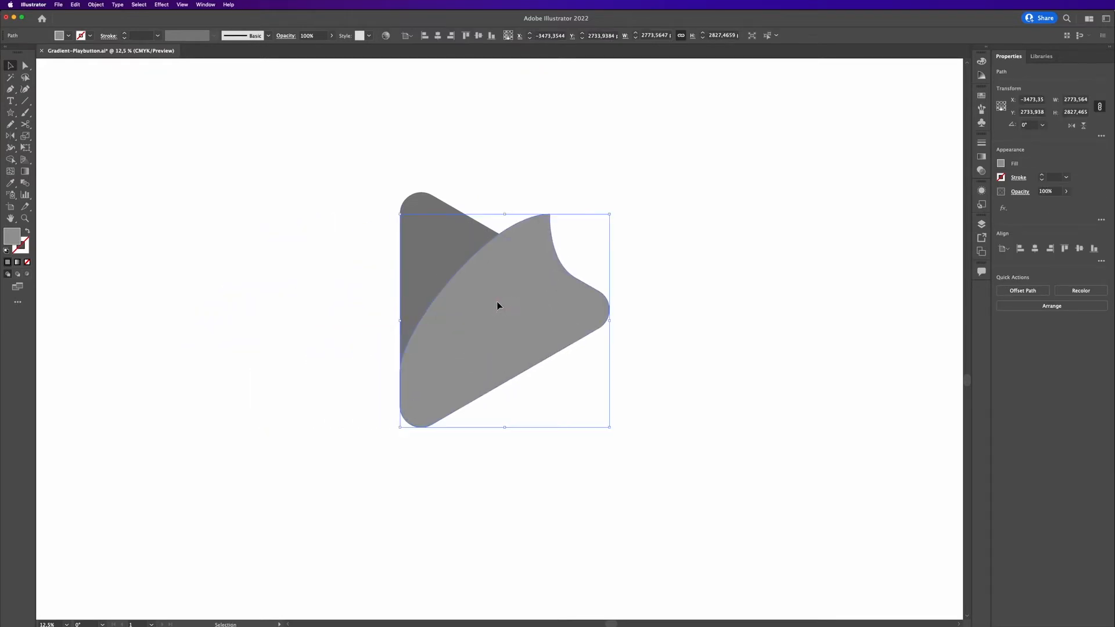
pyautogui.click(658, 266)
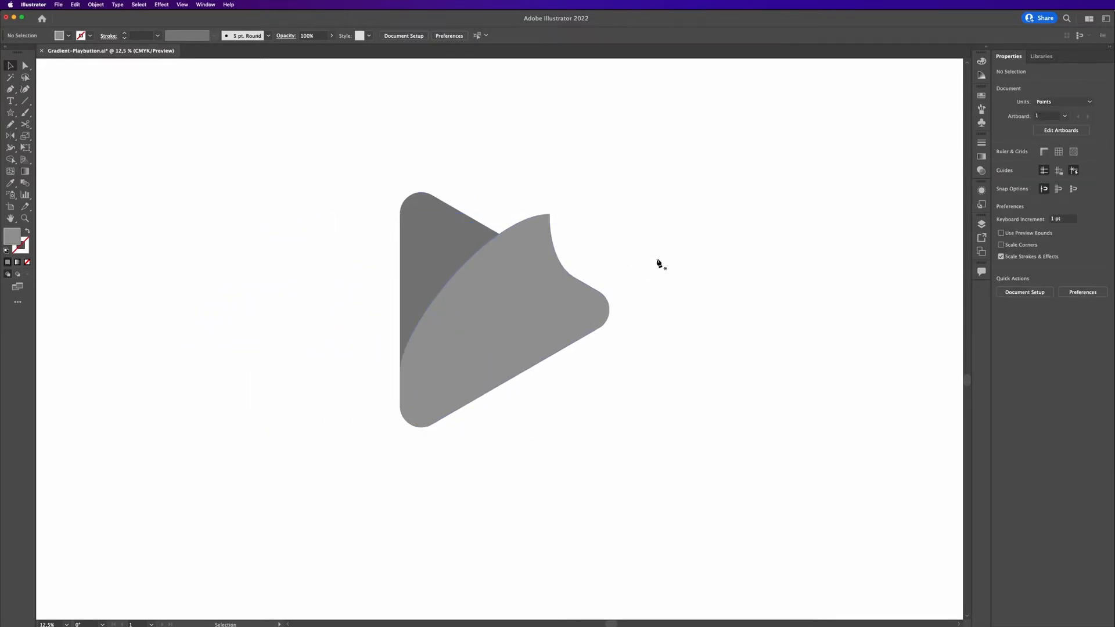
# Draw a small sliver shape with the Pen tool between the curl's top and the triangle's upper edge.
pyautogui.press('p')
pyautogui.moveTo(550, 216); pyautogui.dragTo(520, 214)
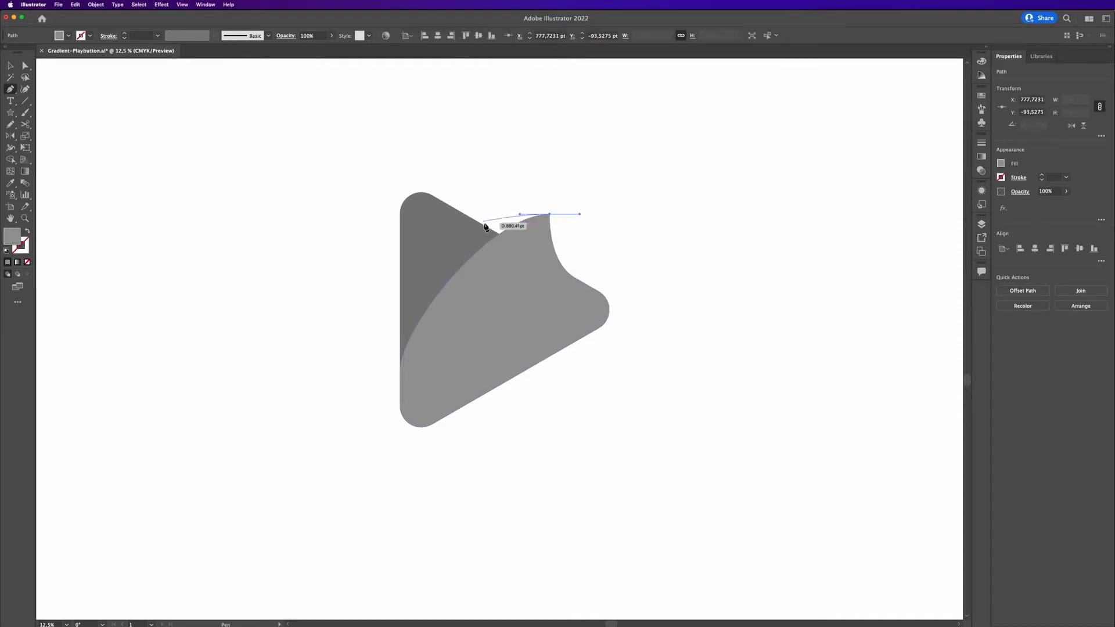
pyautogui.click(483, 226)
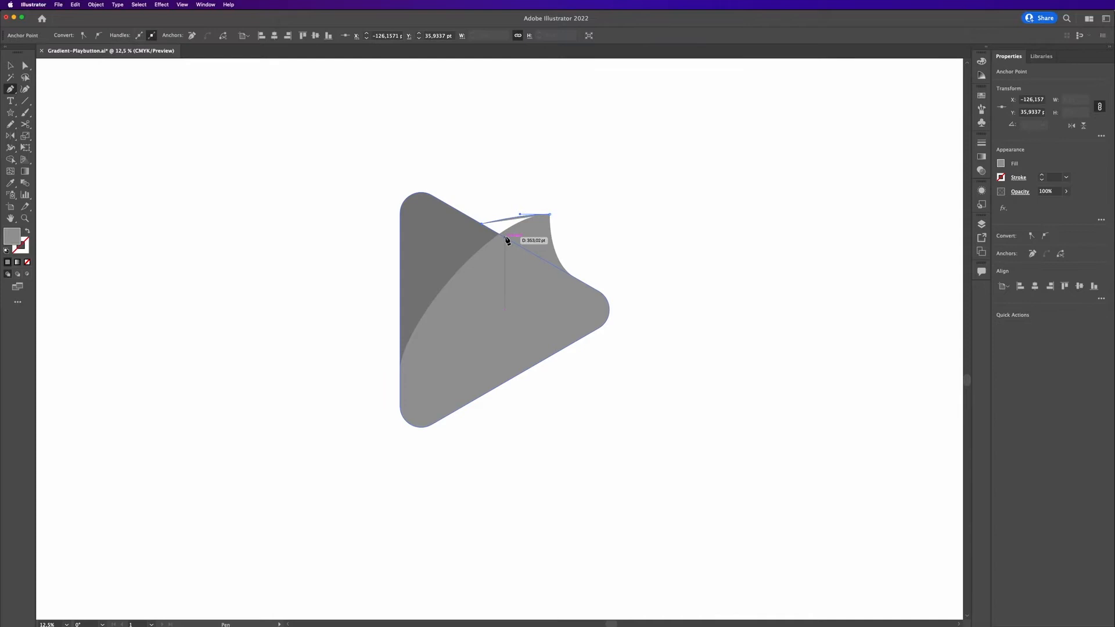
pyautogui.click(551, 215)
pyautogui.press('v')
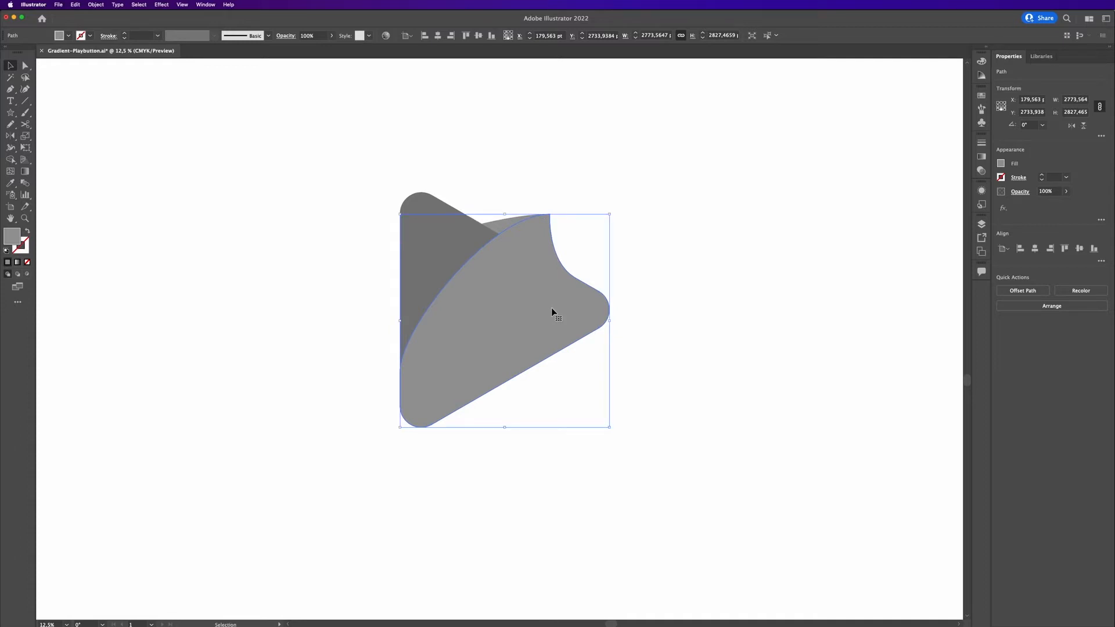
# Try to subtract a pasted copy of the fold from the sliver with Minus Front, then undo it.
pyautogui.press('super+c')
pyautogui.press('super+f')
pyautogui.keyDown('shift'); pyautogui.click(503, 224); pyautogui.keyUp('shift')
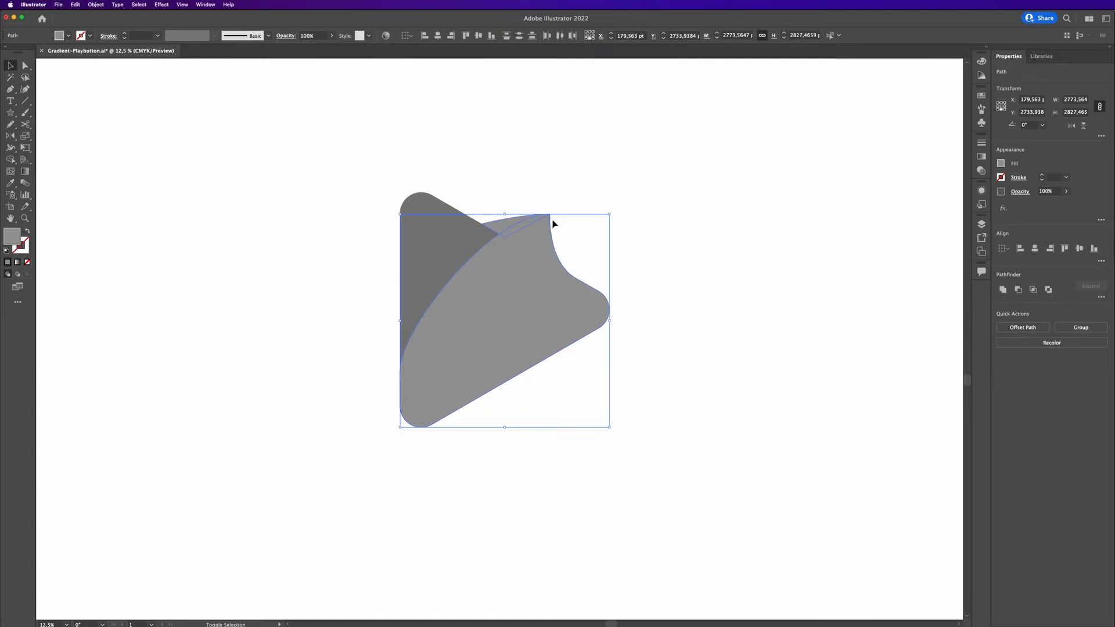
pyautogui.click(1018, 290)
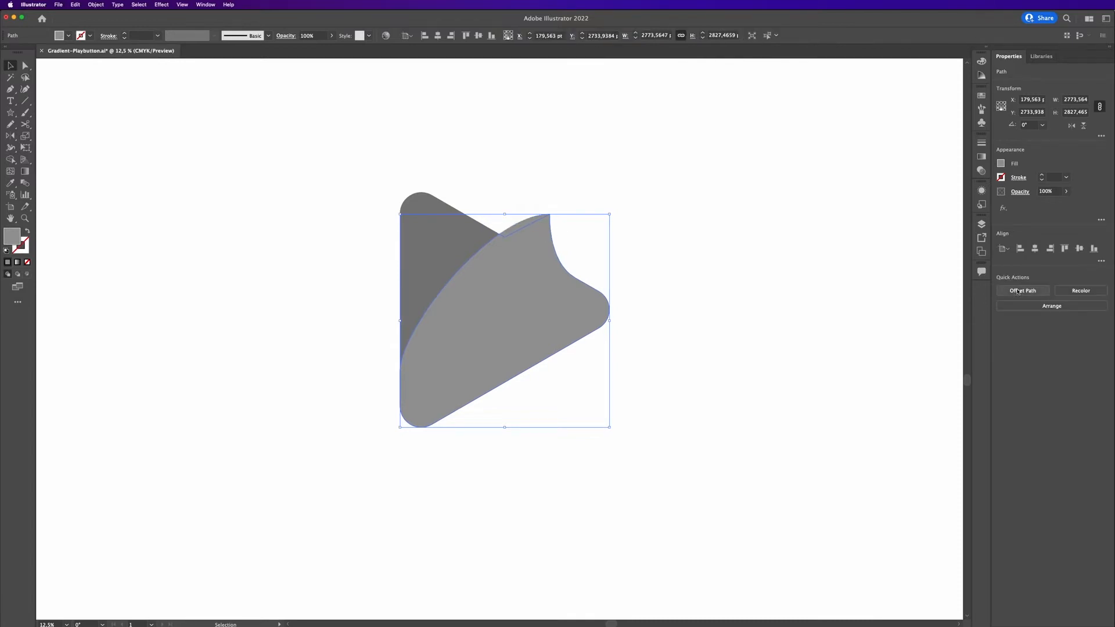
pyautogui.press('super+z')
pyautogui.click(1102, 297)
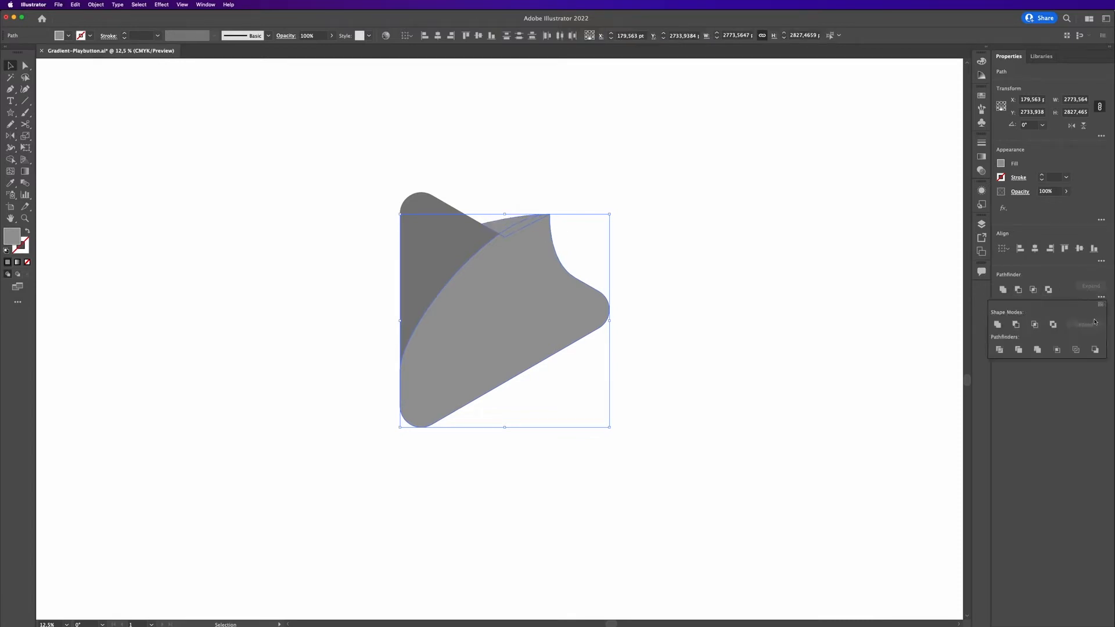
pyautogui.click(695, 194)
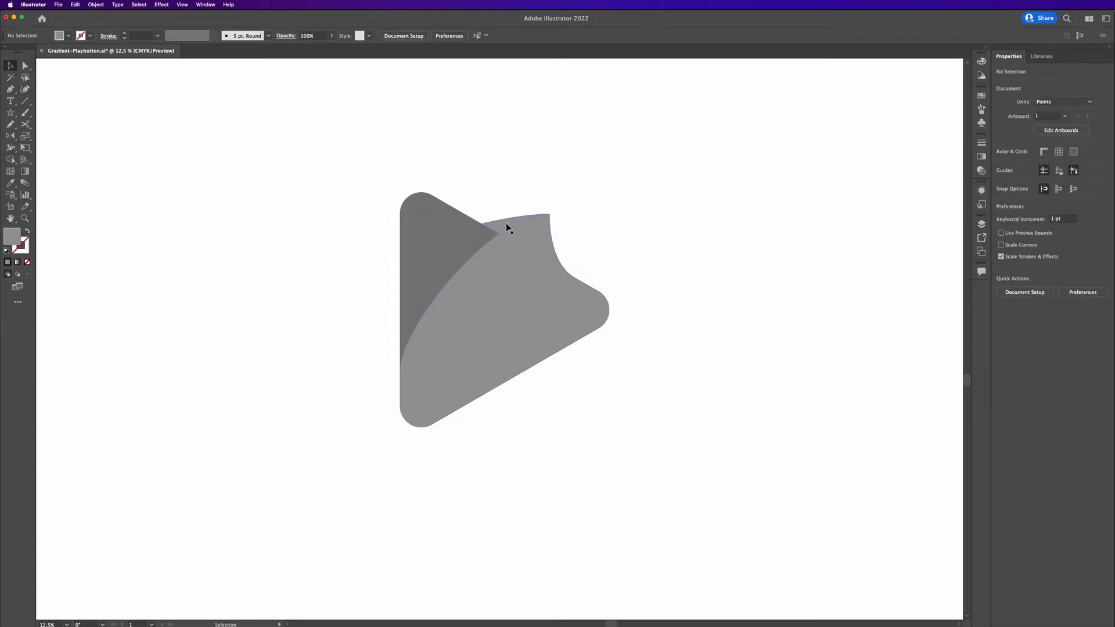
# Set the sliver shape's fill colour to #686868.
pyautogui.click(510, 222)
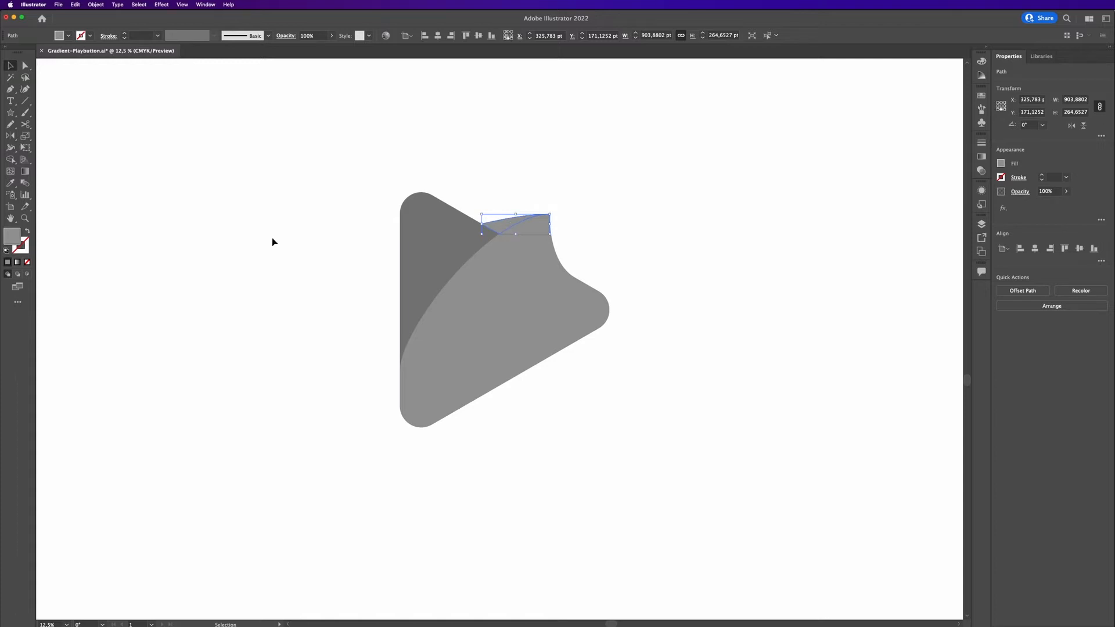
pyautogui.doubleClick(16, 237)
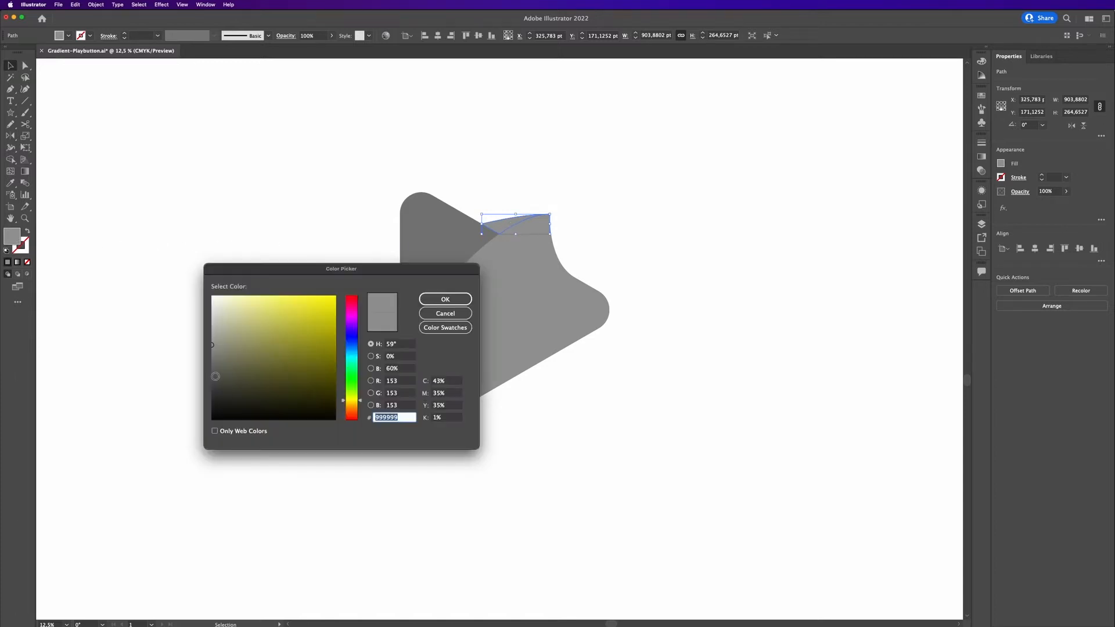
pyautogui.moveTo(215, 376); pyautogui.dragTo(205, 368)
pyautogui.click(444, 299)
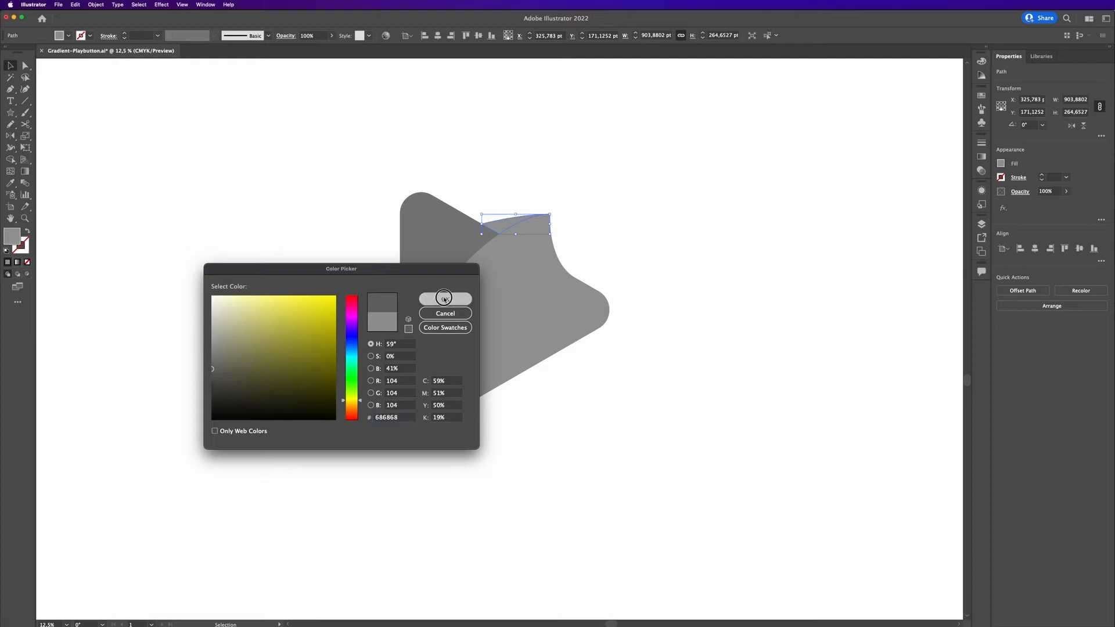
pyautogui.click(695, 237)
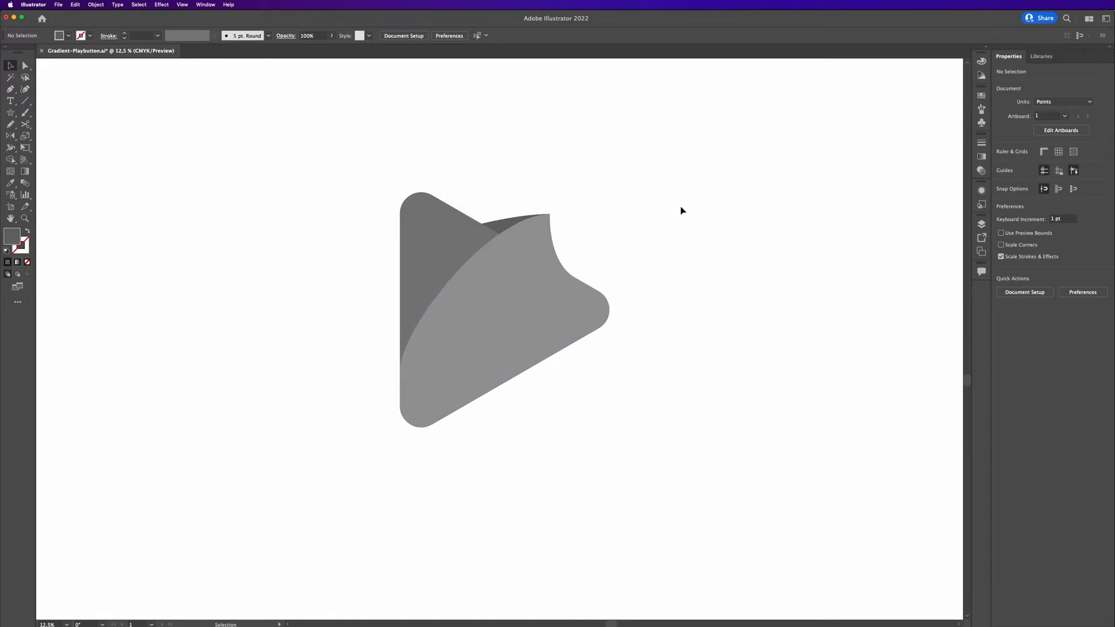
# Draw a curved flap shape with the Pen tool from the triangle's lower edge out past its left side.
pyautogui.press('p')
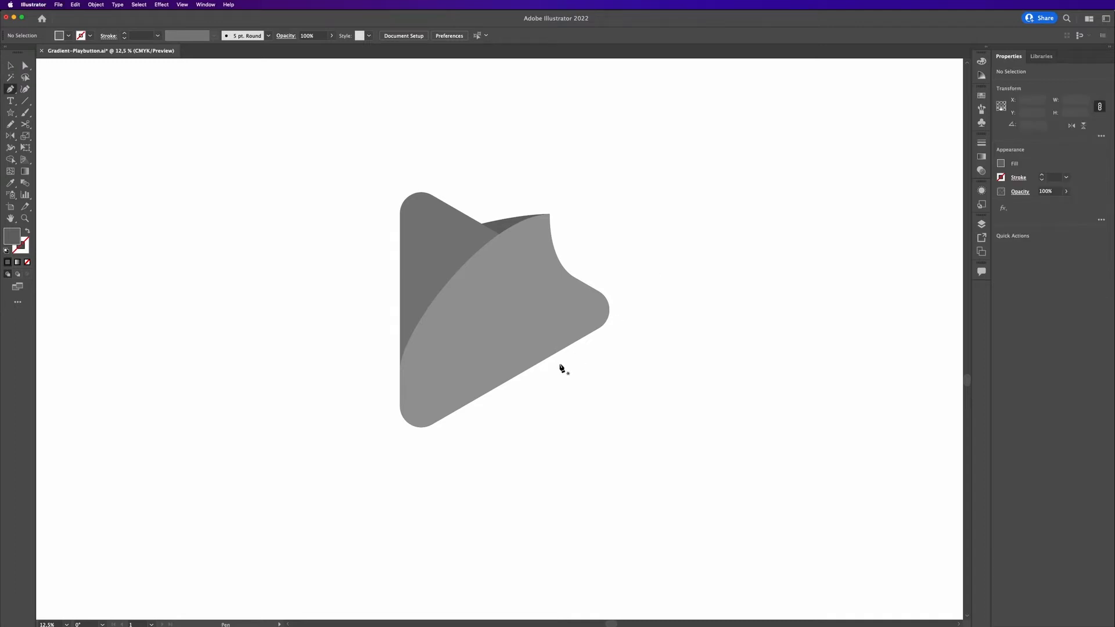
pyautogui.keyDown('super'); pyautogui.click(470, 288); pyautogui.keyUp('super')
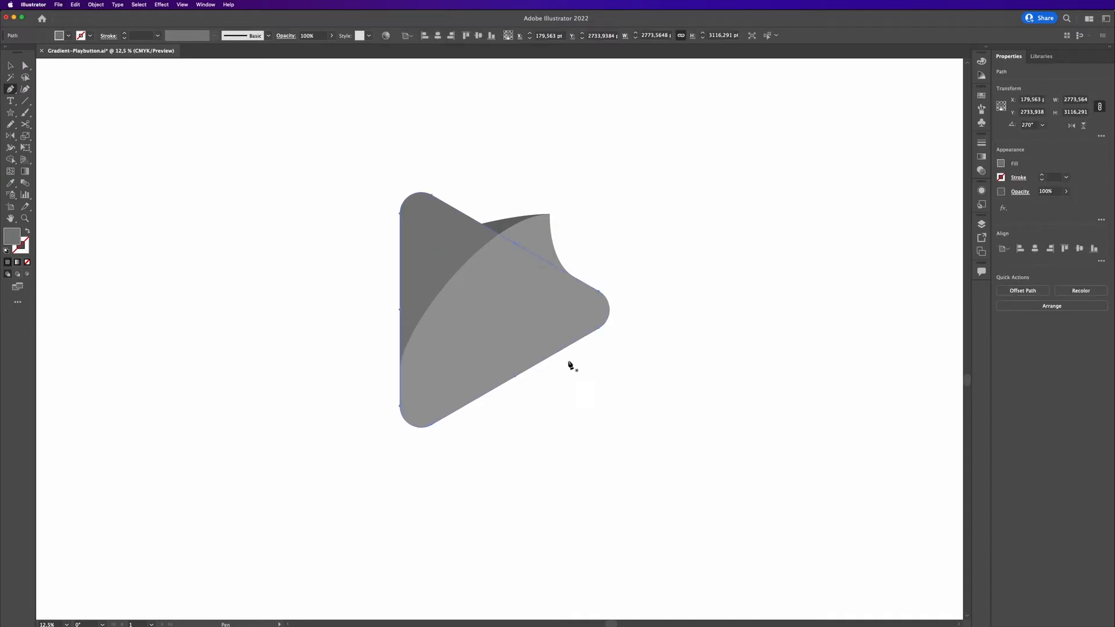
pyautogui.moveTo(561, 352); pyautogui.dragTo(522, 376)
pyautogui.click(521, 374)
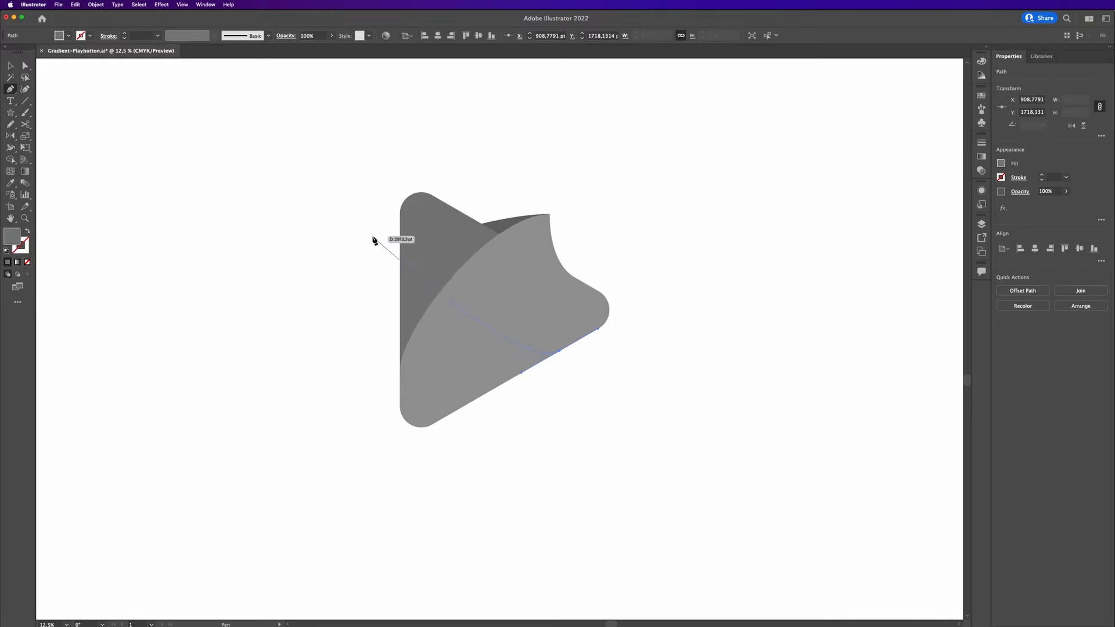
pyautogui.moveTo(370, 235); pyautogui.dragTo(370, 182)
pyautogui.moveTo(520, 374); pyautogui.dragTo(508, 382)
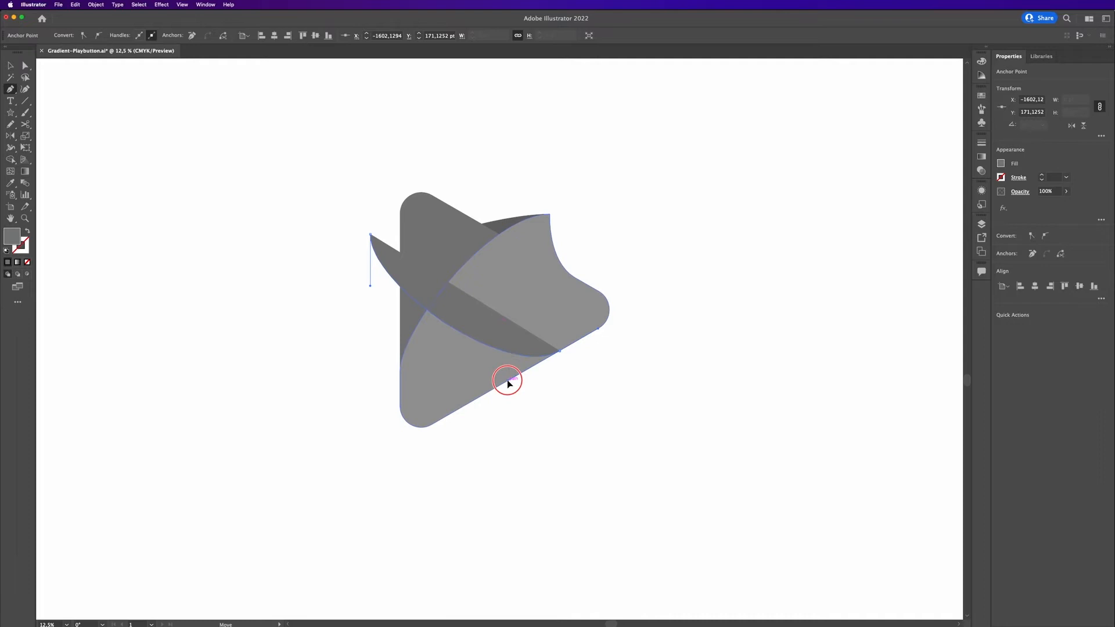
pyautogui.moveTo(370, 234); pyautogui.dragTo(371, 314)
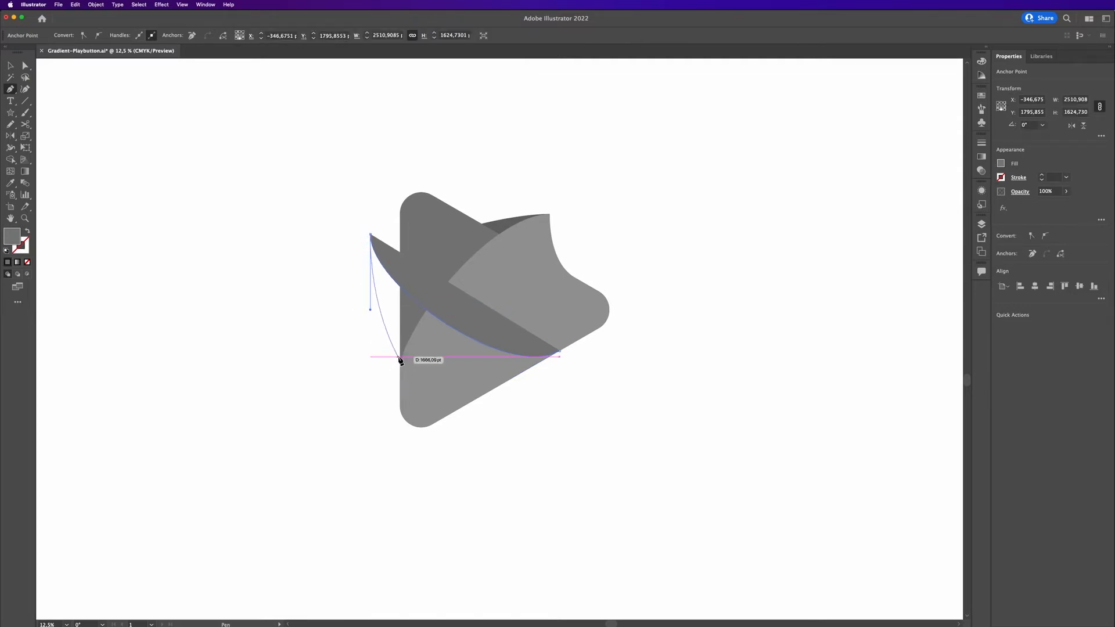
pyautogui.moveTo(401, 360); pyautogui.dragTo(400, 393)
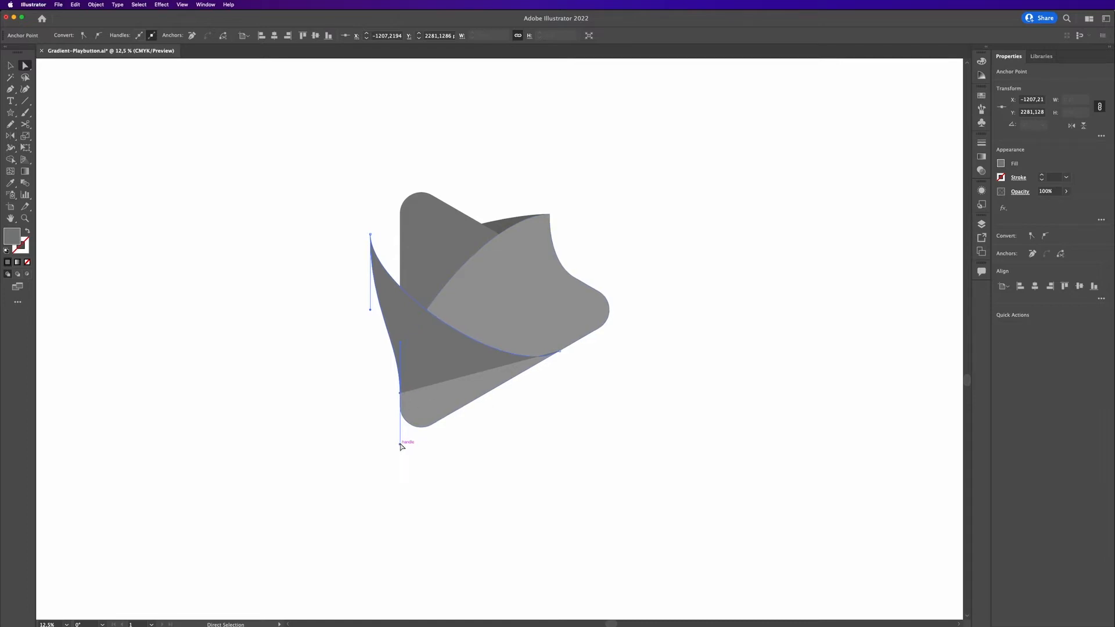
pyautogui.moveTo(400, 446); pyautogui.dragTo(561, 355)
pyautogui.press('p')
pyautogui.press('v')
pyautogui.click(665, 390)
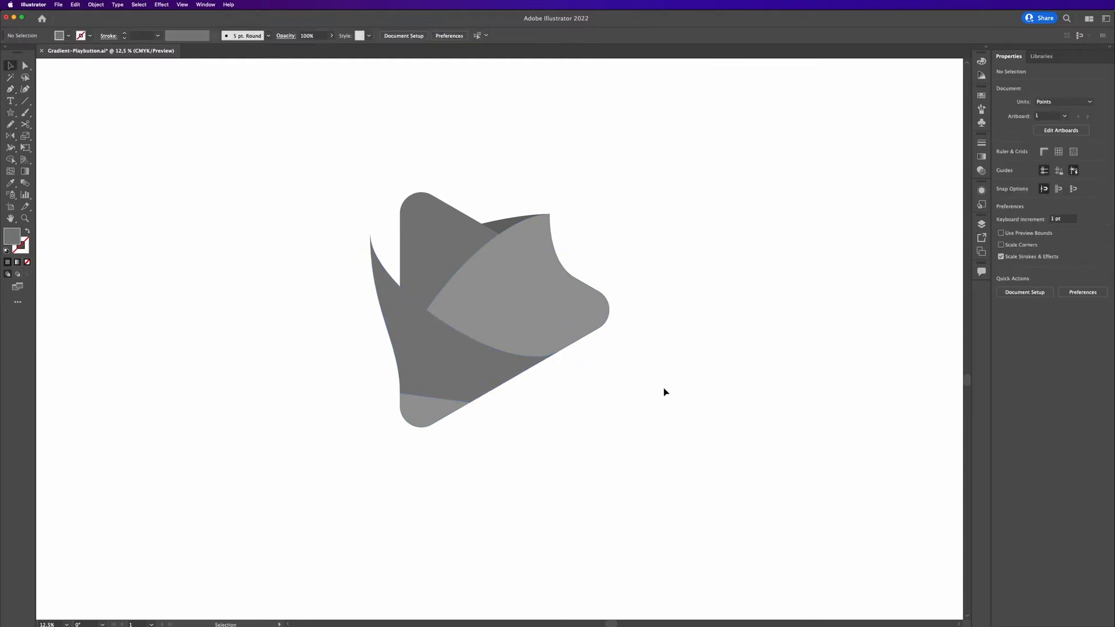
# Duplicate the triangle together with the new flap shape to the left of the original.
pyautogui.click(431, 242)
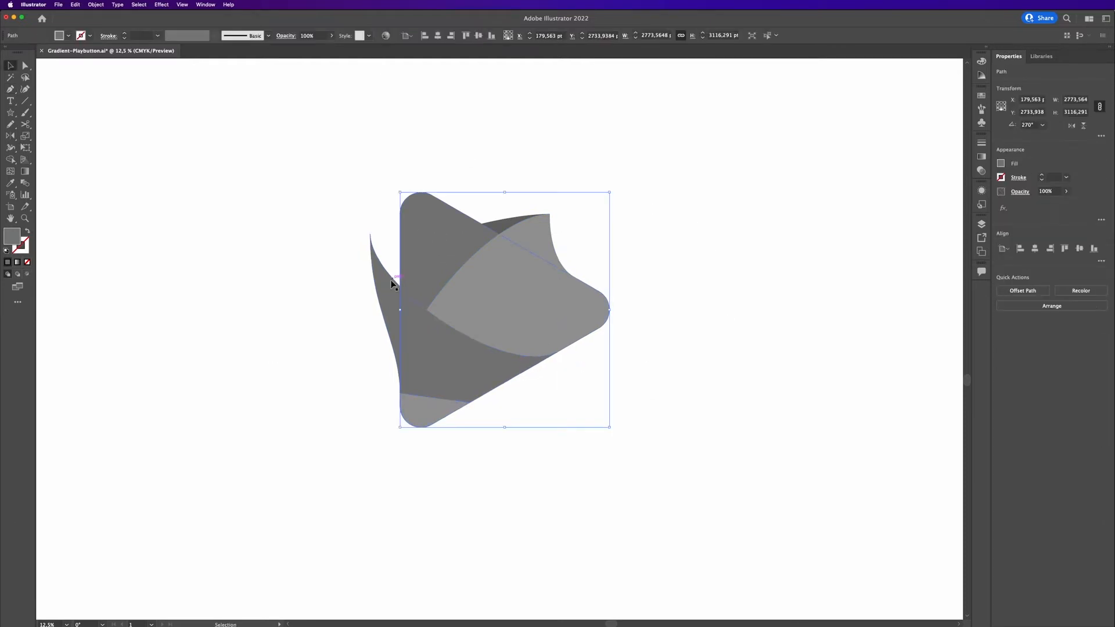
pyautogui.keyDown('shift'); pyautogui.click(389, 302); pyautogui.keyUp('shift')
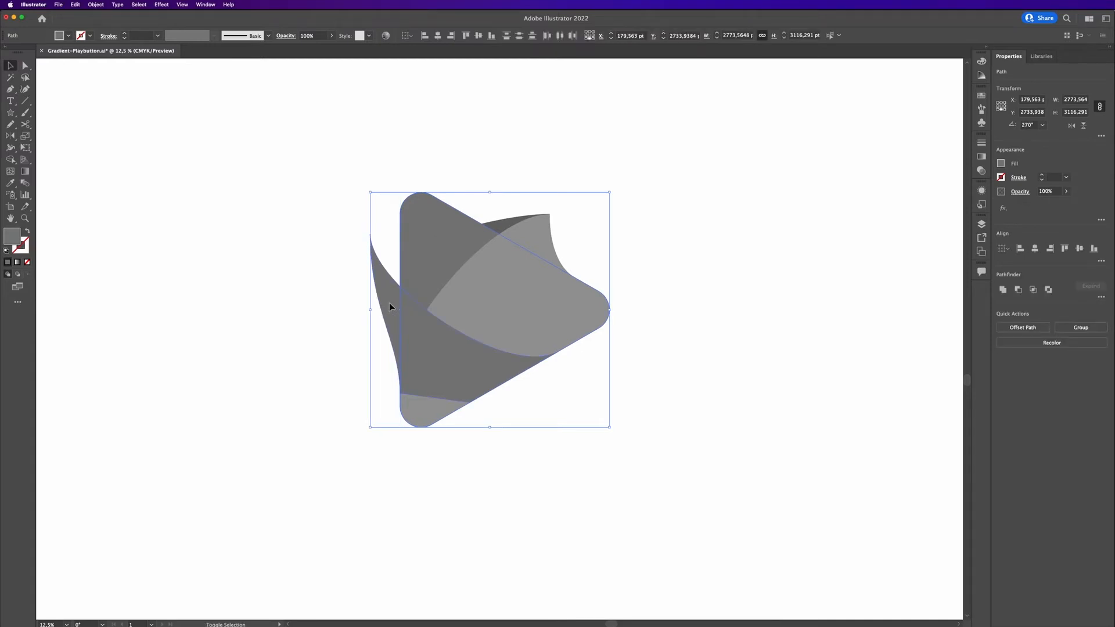
pyautogui.moveTo(389, 302); pyautogui.dragTo(95, 302)
pyautogui.click(331, 281)
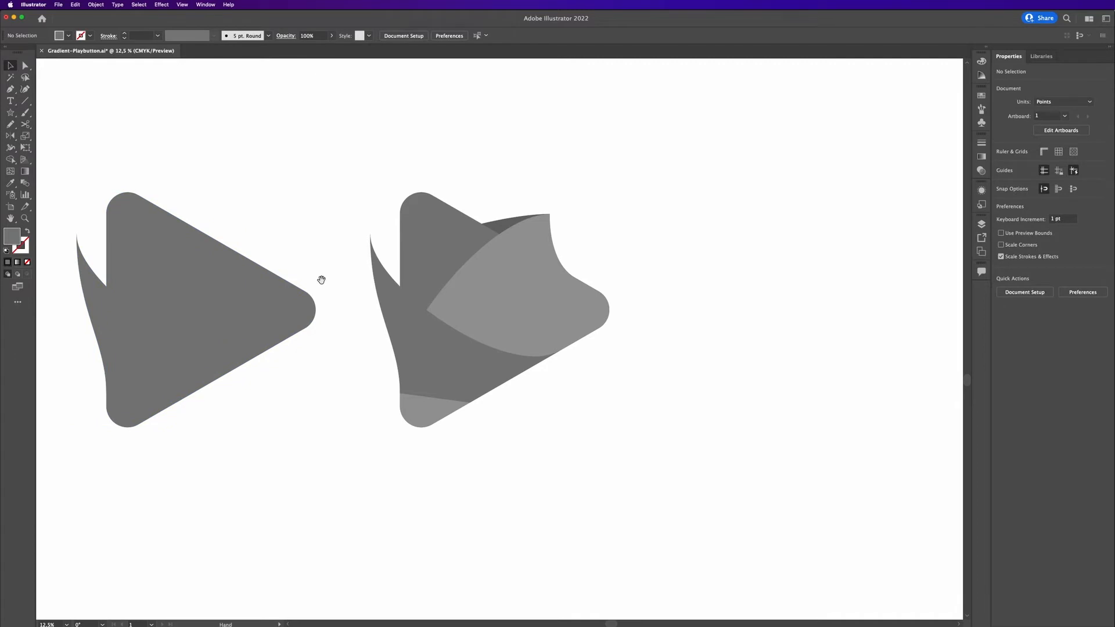
# Fill the copied flap with the fold's light grey using the Eyedropper.
pyautogui.moveTo(319, 278); pyautogui.dragTo(430, 291)
pyautogui.click(228, 338)
pyautogui.press('i')
pyautogui.click(639, 300)
pyautogui.press('v')
# Divide the copied triangle and flap with Pathfinder and ungroup the resulting pieces.
pyautogui.click(417, 236)
pyautogui.moveTo(386, 219); pyautogui.dragTo(194, 450)
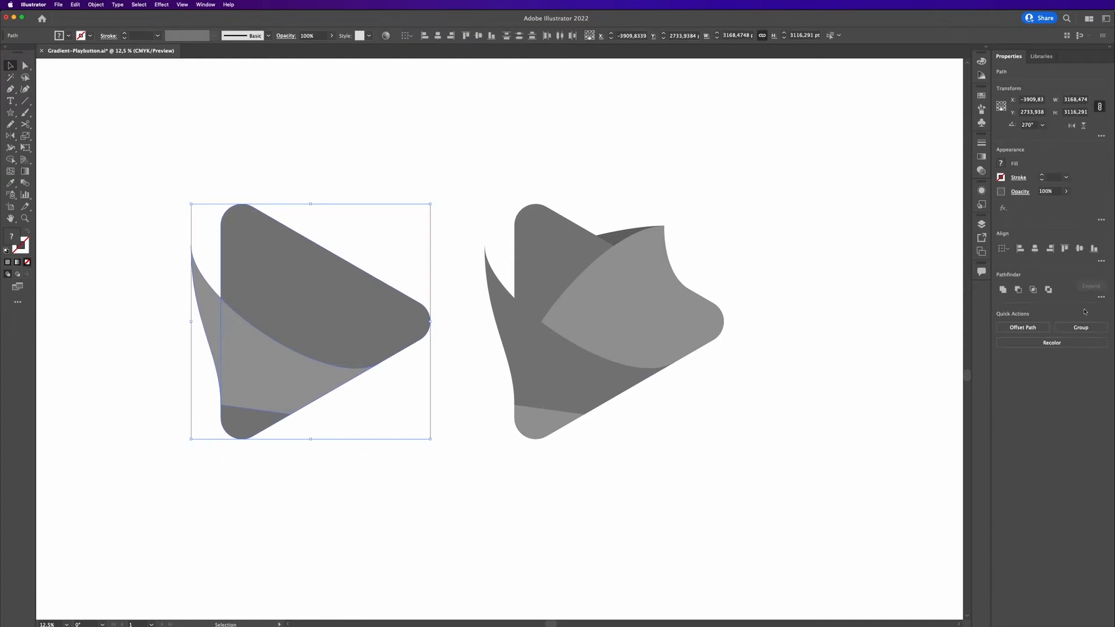
pyautogui.click(1101, 298)
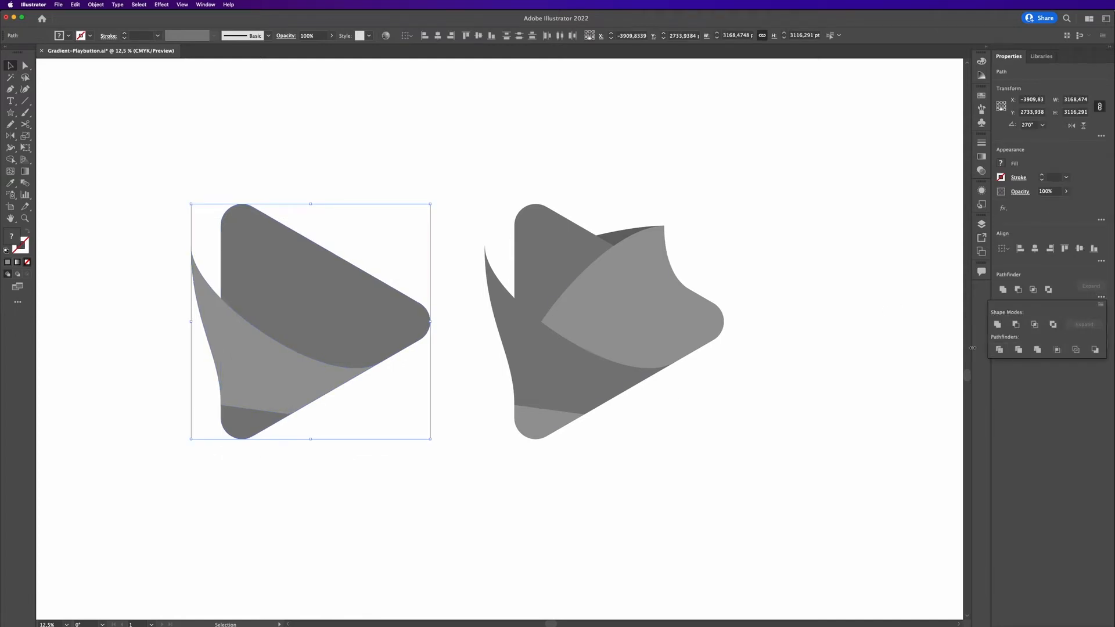
pyautogui.click(432, 188)
pyautogui.click(284, 357)
pyautogui.press('a')
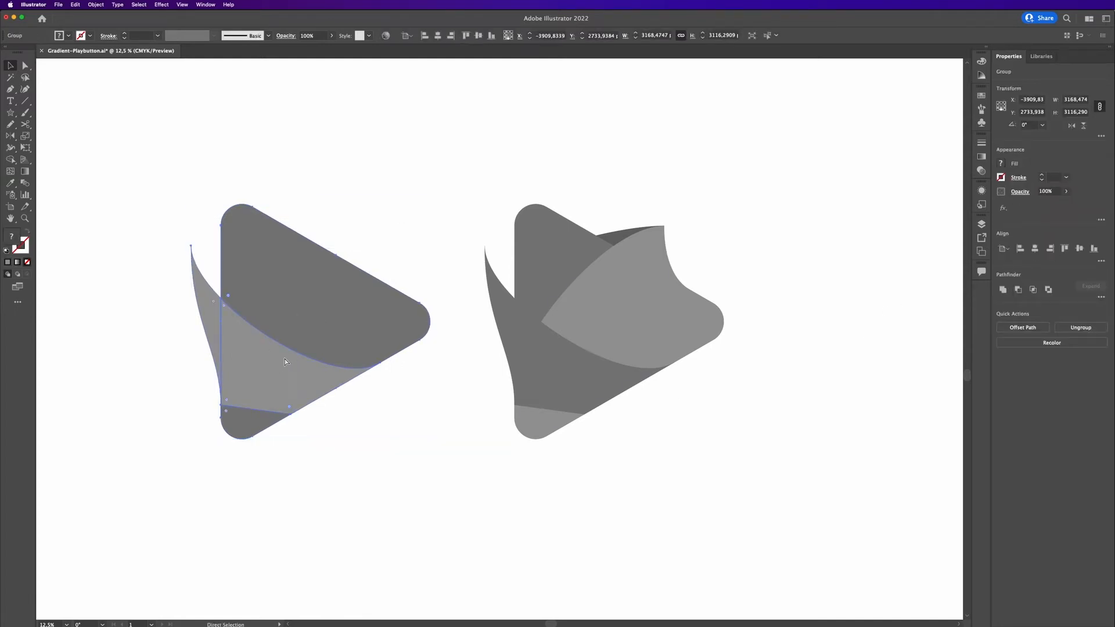
pyautogui.press('v')
pyautogui.press('super+shift+g')
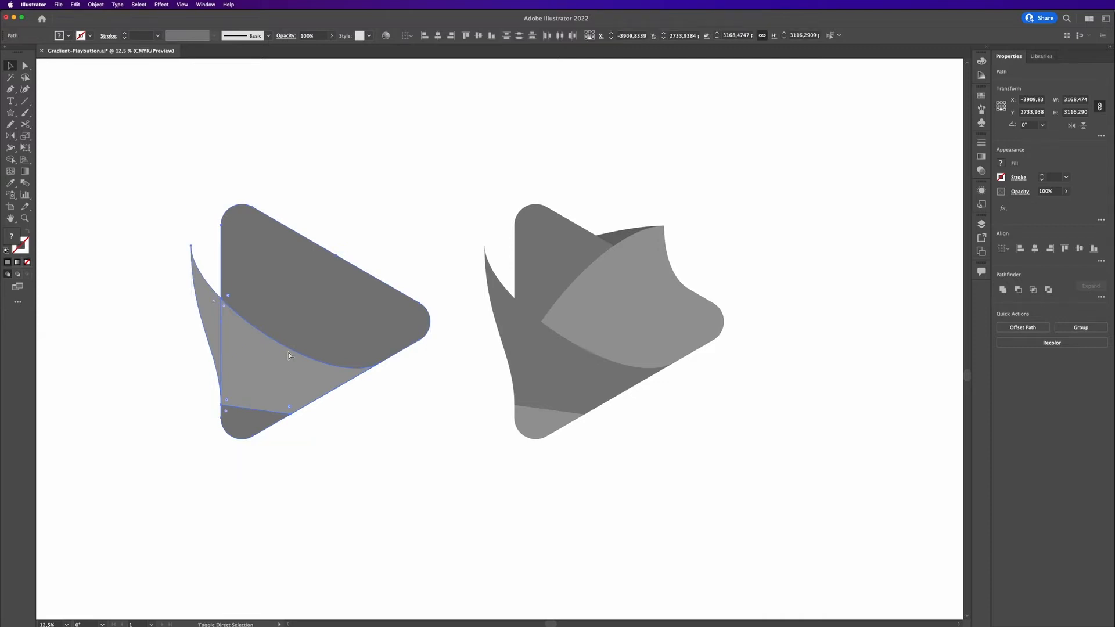
# Inspect the divided top piece's edges in outline view.
pyautogui.click(353, 193)
pyautogui.click(308, 259)
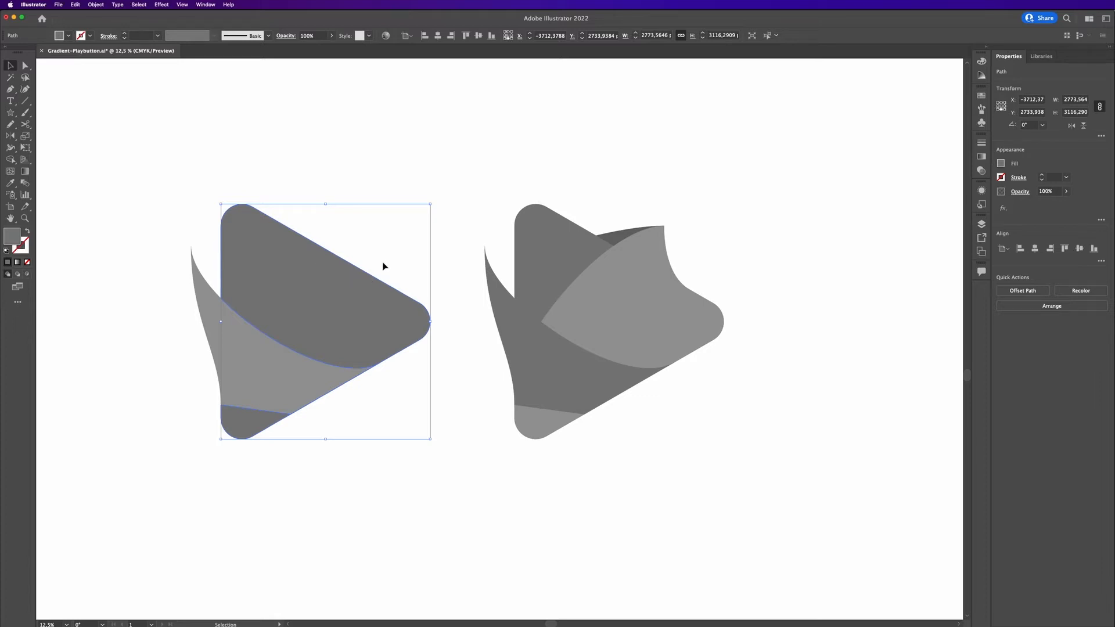
pyautogui.scroll(2, 364, 398)
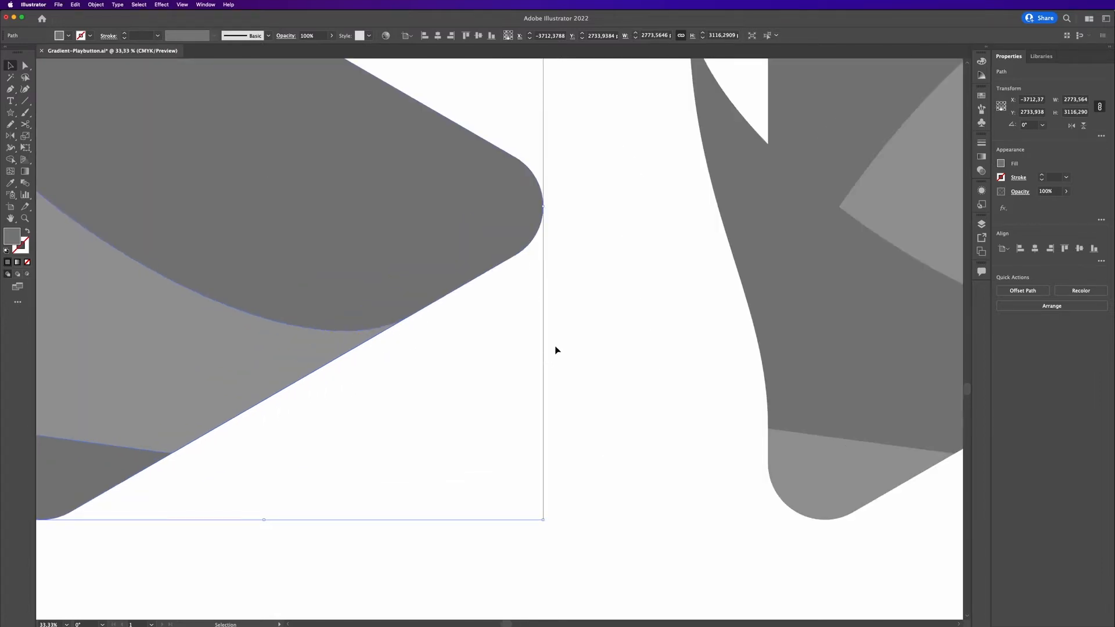
pyautogui.moveTo(443, 436); pyautogui.dragTo(533, 415)
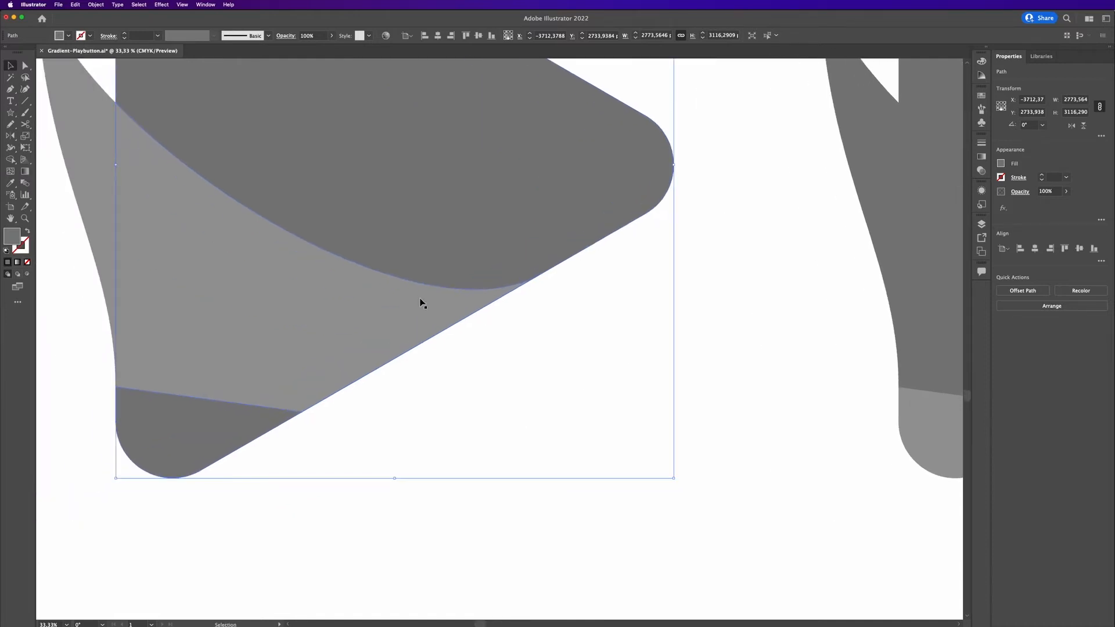
pyautogui.press('super+y')
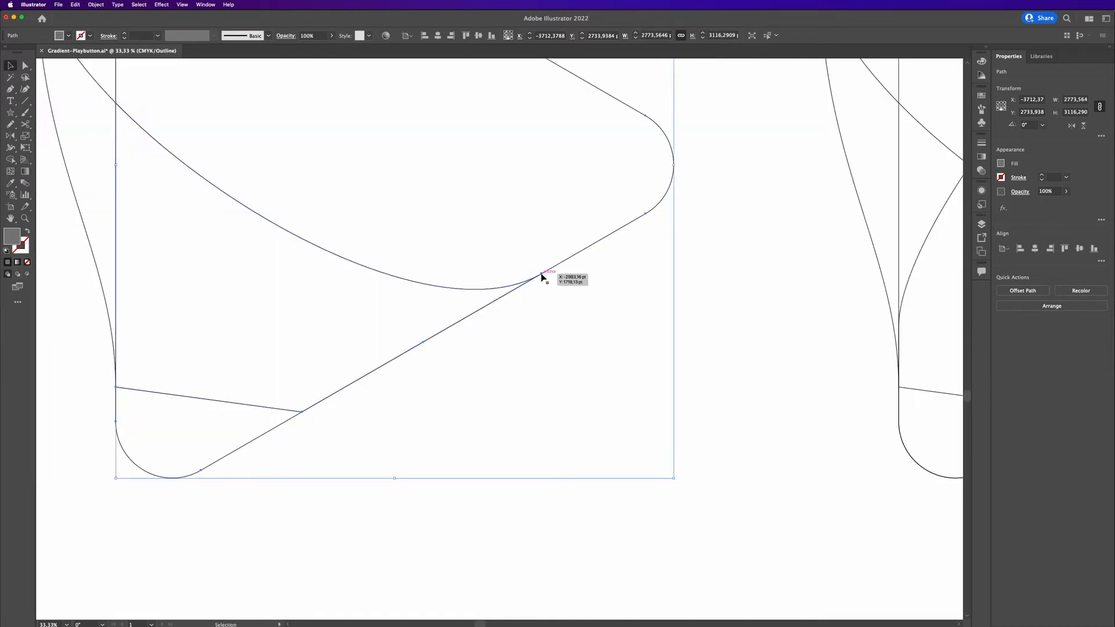
pyautogui.press('super+y')
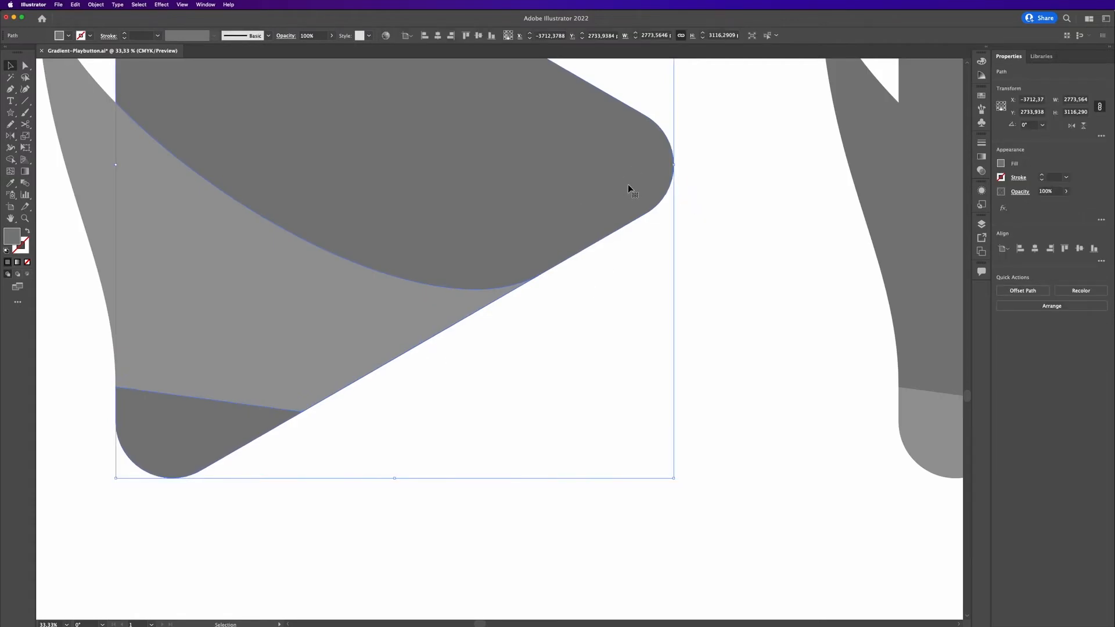
pyautogui.press('Delete')
pyautogui.press('super+z')
pyautogui.press('super+minus')
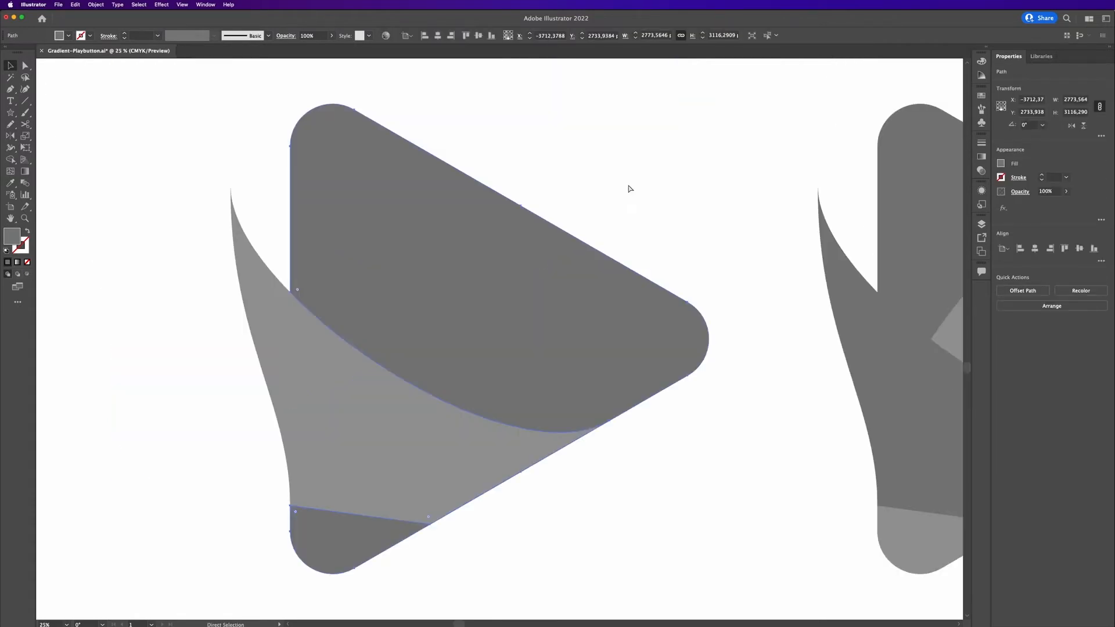
pyautogui.press('v')
pyautogui.click(734, 265)
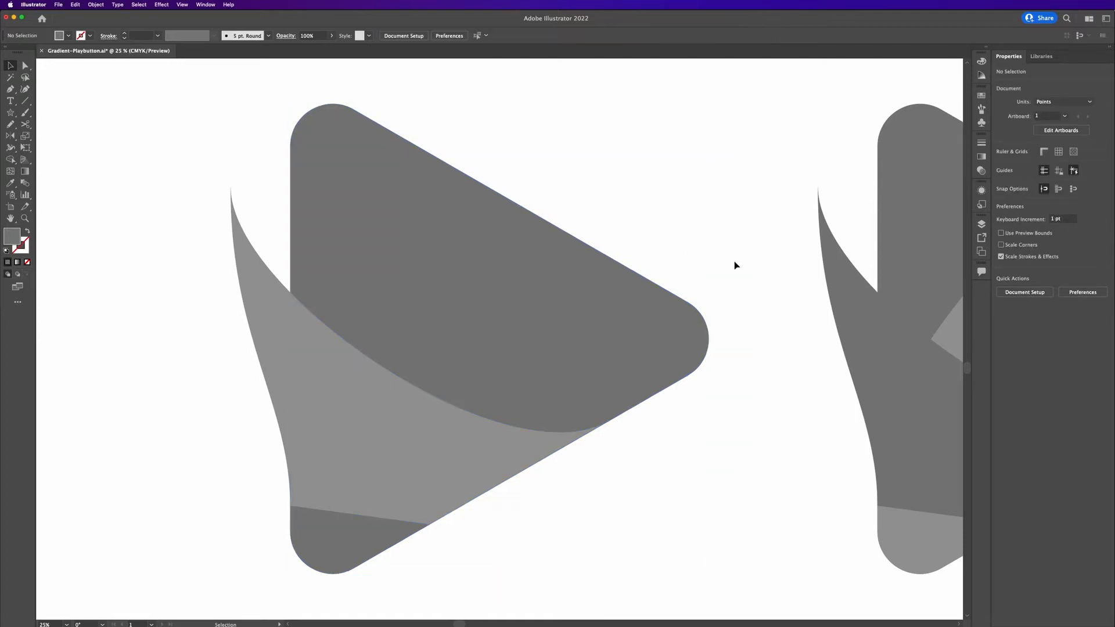
# Select the light grey flap piece of the copy and copy it to the clipboard.
pyautogui.click(463, 473)
pyautogui.keyDown('shift'); pyautogui.click(276, 316); pyautogui.keyUp('shift')
pyautogui.press('a')
pyautogui.press('v')
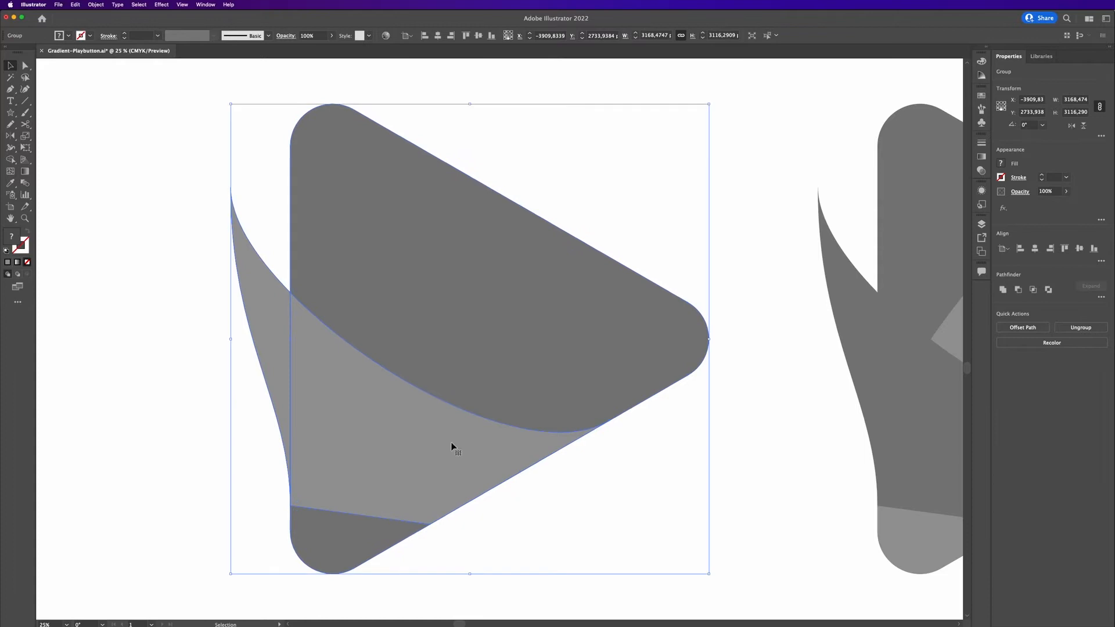
pyautogui.press('super+z')
pyautogui.click(747, 490)
pyautogui.click(483, 481)
pyautogui.click(675, 451)
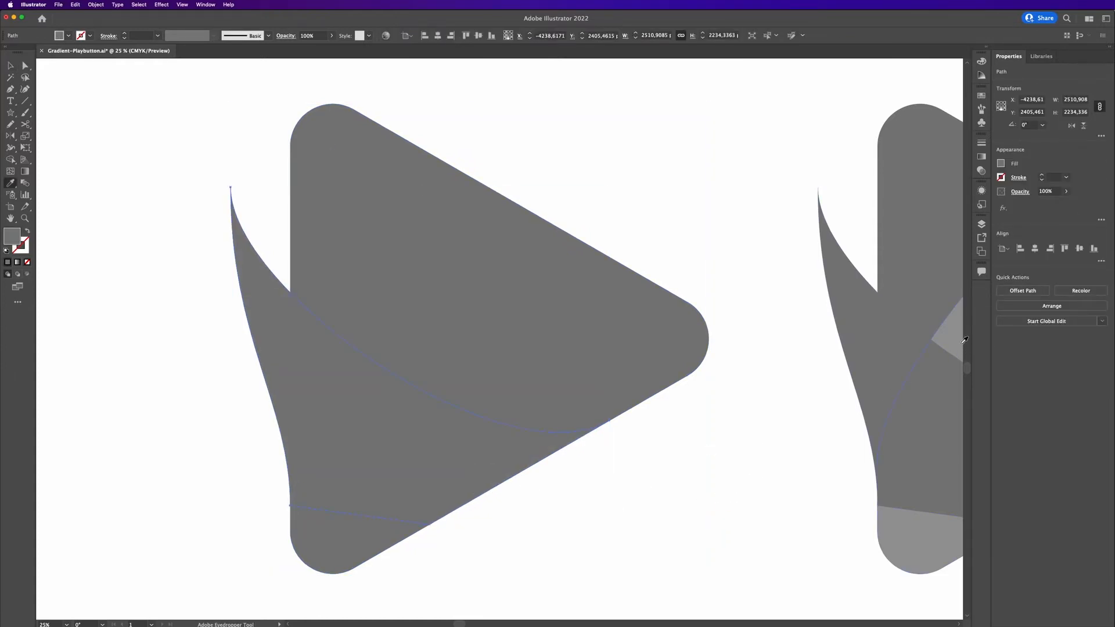
pyautogui.press('super+shift+z')
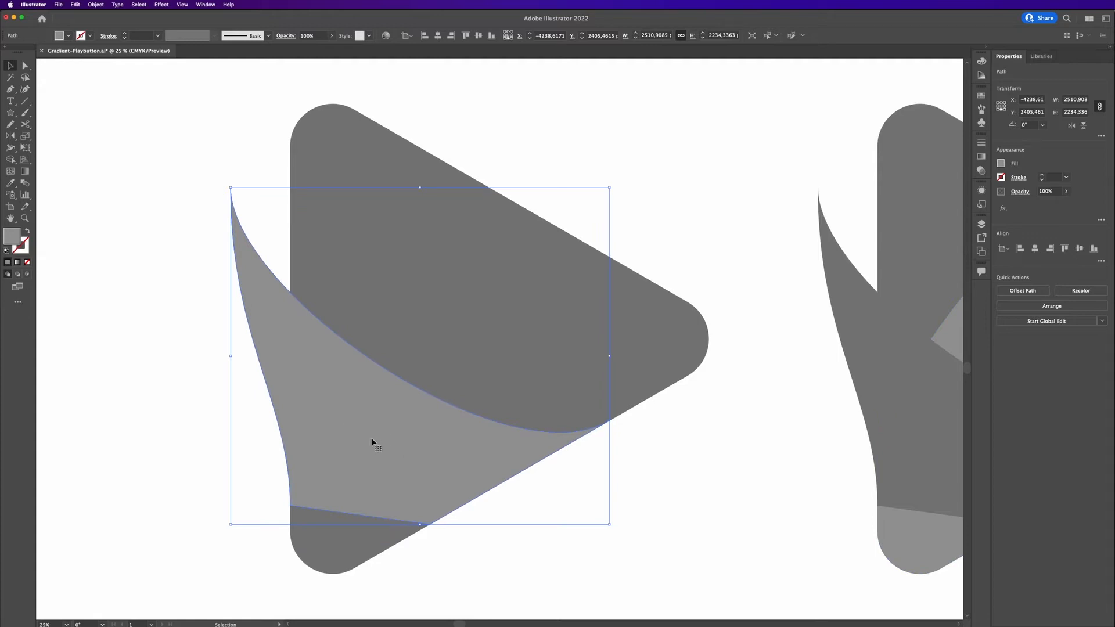
pyautogui.press('super+c')
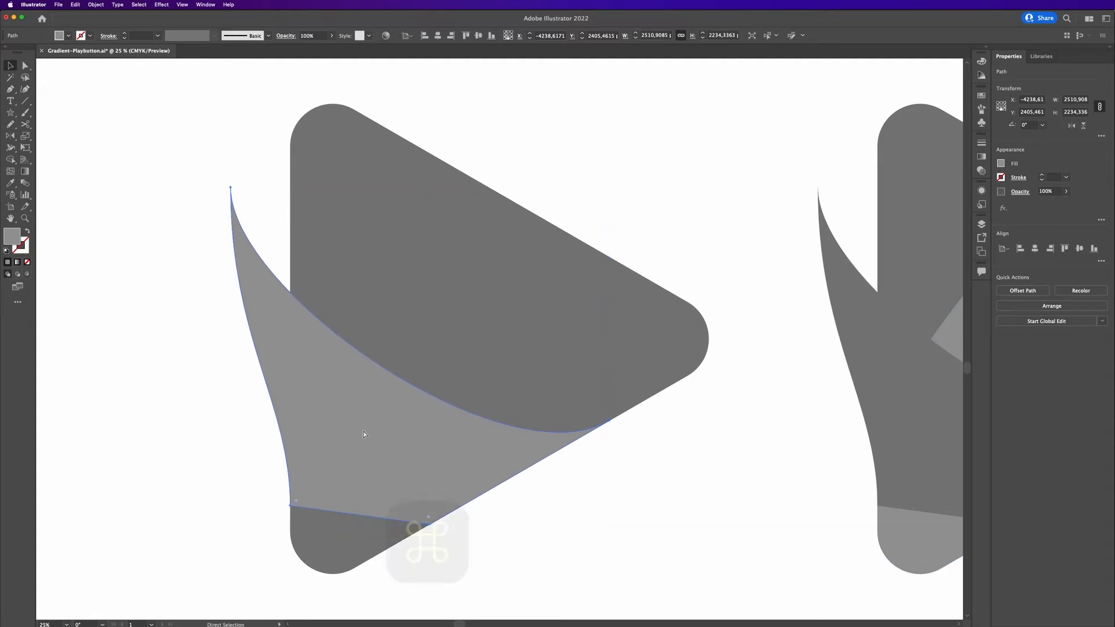
# Subtract the flap from the copied triangle with Minus Front.
pyautogui.keyDown('shift'); pyautogui.click(653, 336); pyautogui.keyUp('shift')
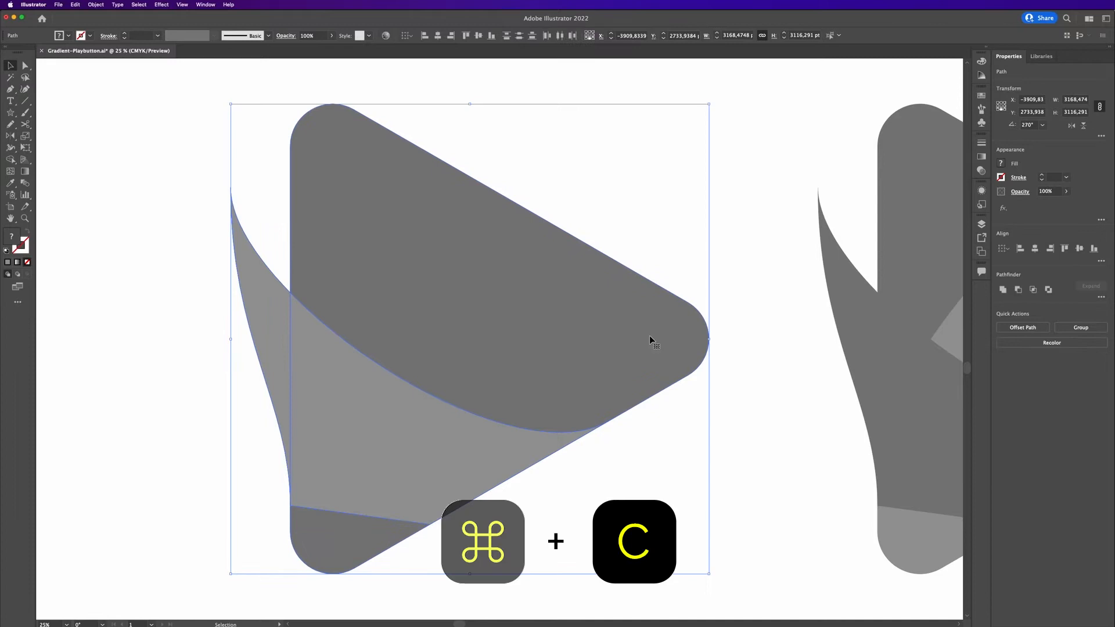
pyautogui.click(1019, 291)
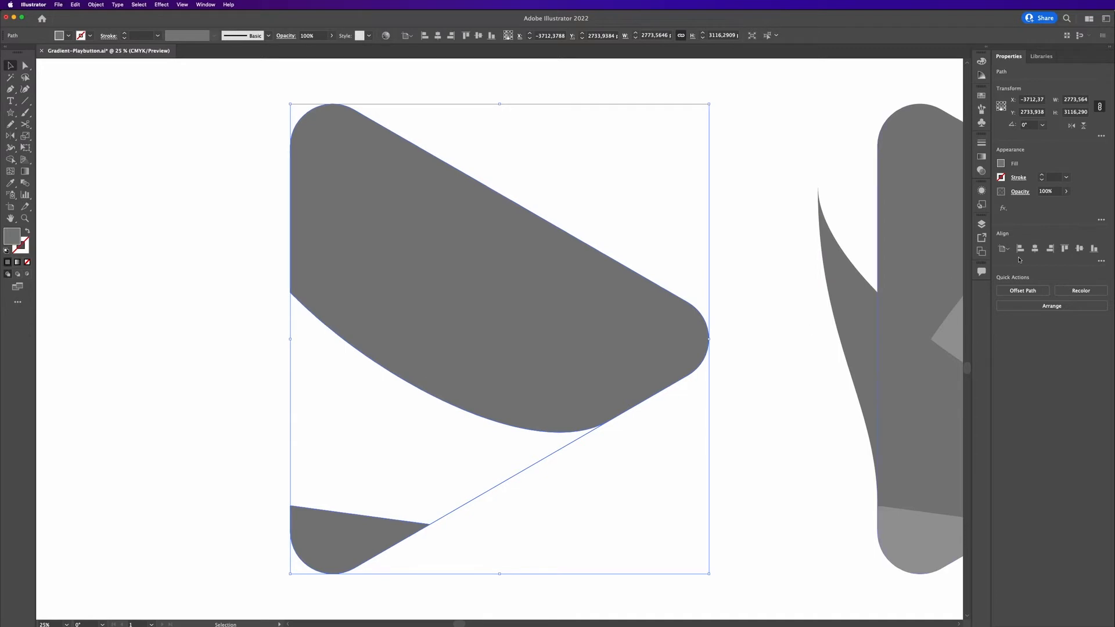
# Delete the leftover diagonal segment along the cut triangle's lower edge.
pyautogui.click(659, 408)
pyautogui.scroll(2, 578, 458)
pyautogui.press('a')
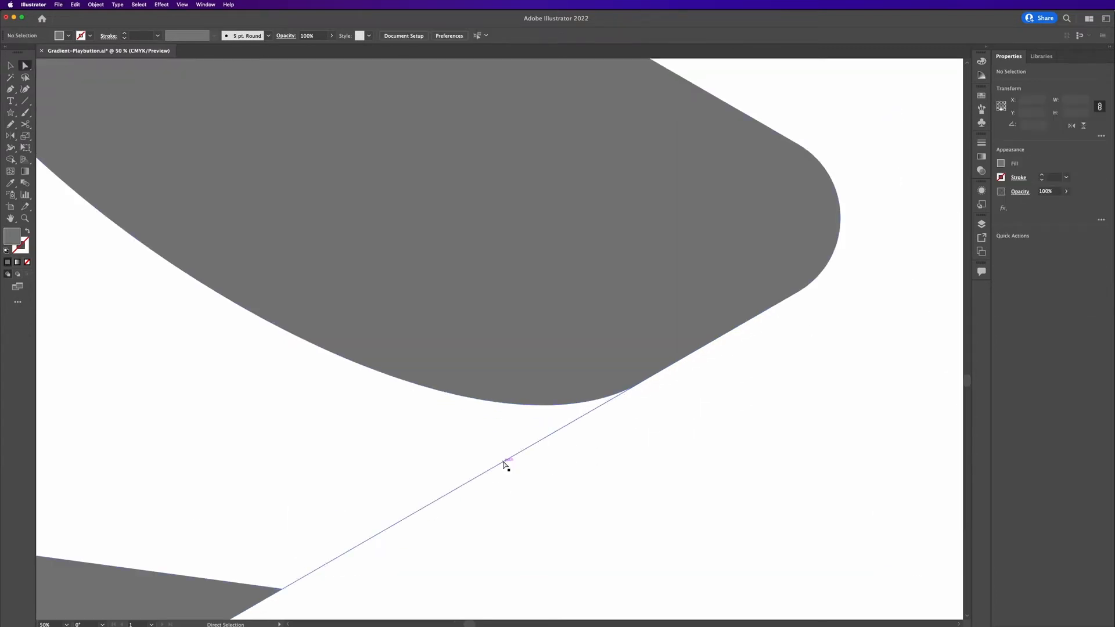
pyautogui.click(505, 462)
pyautogui.moveTo(529, 504); pyautogui.dragTo(707, 363)
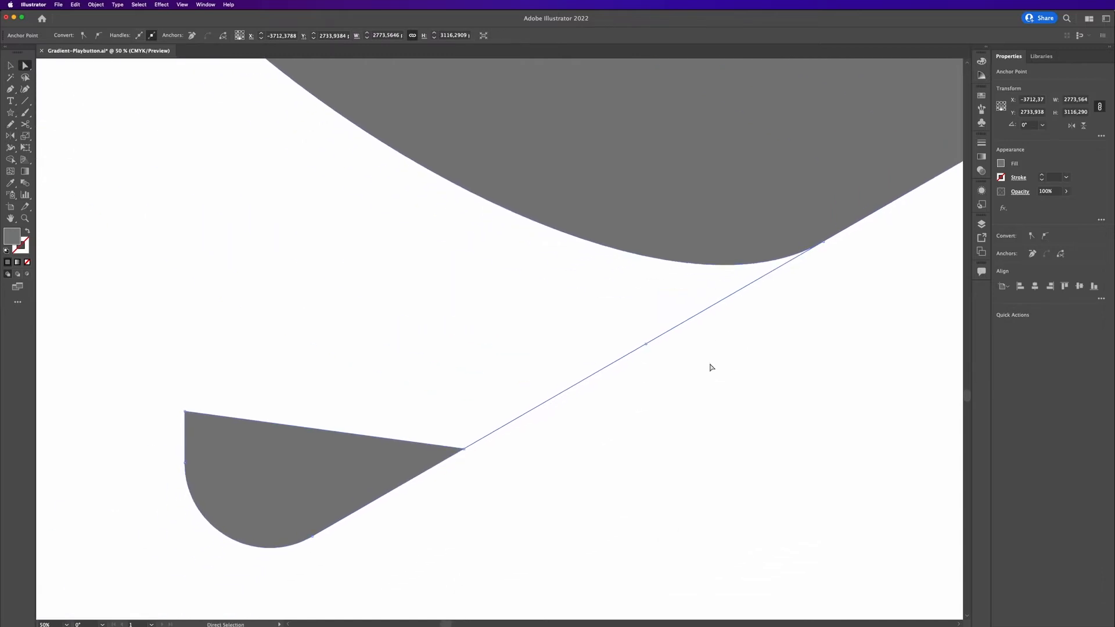
pyautogui.press('p')
pyautogui.click(597, 372)
pyautogui.press('a')
pyautogui.click(596, 372)
pyautogui.press('Delete')
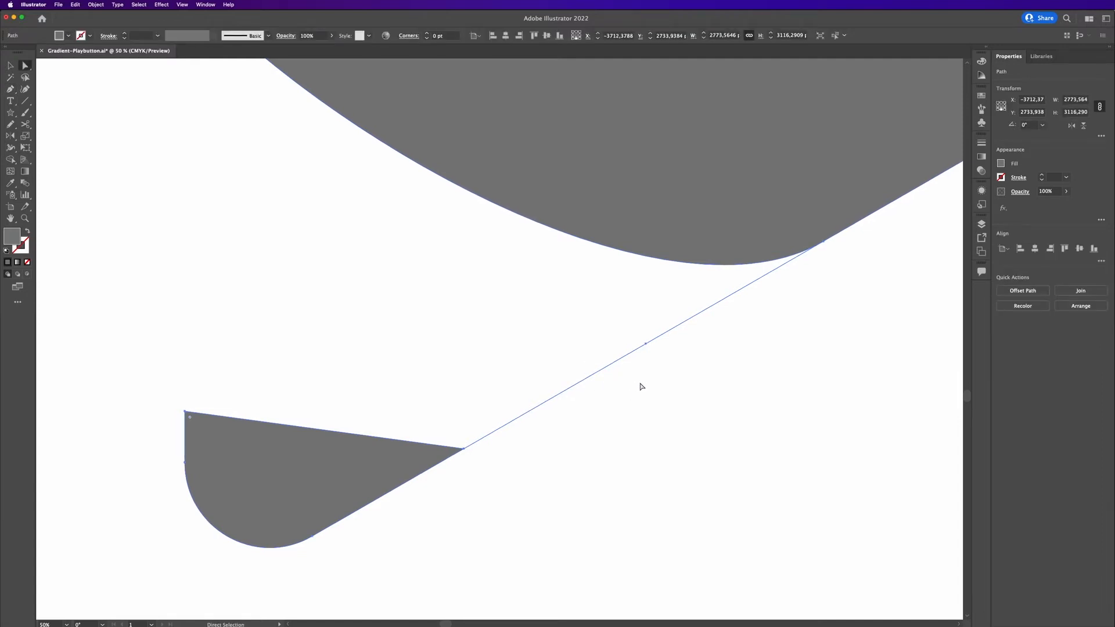
pyautogui.click(645, 344)
pyautogui.press('Delete')
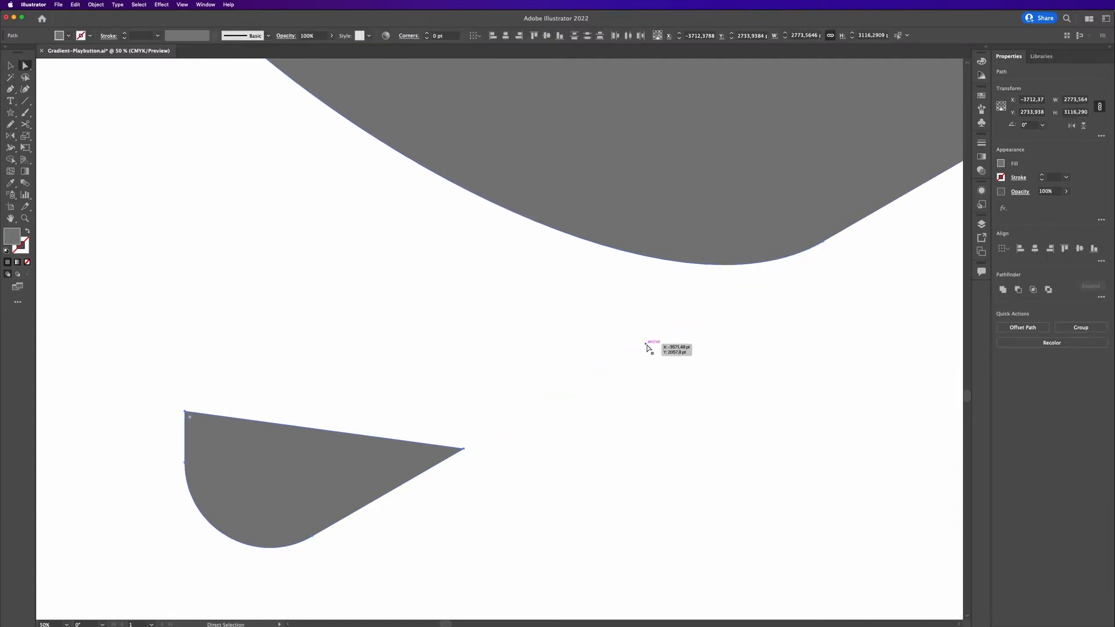
pyautogui.click(560, 413)
# Delete the upper dark piece of the cut triangle, leaving the small bottom-left corner piece.
pyautogui.press('v')
pyautogui.click(360, 491)
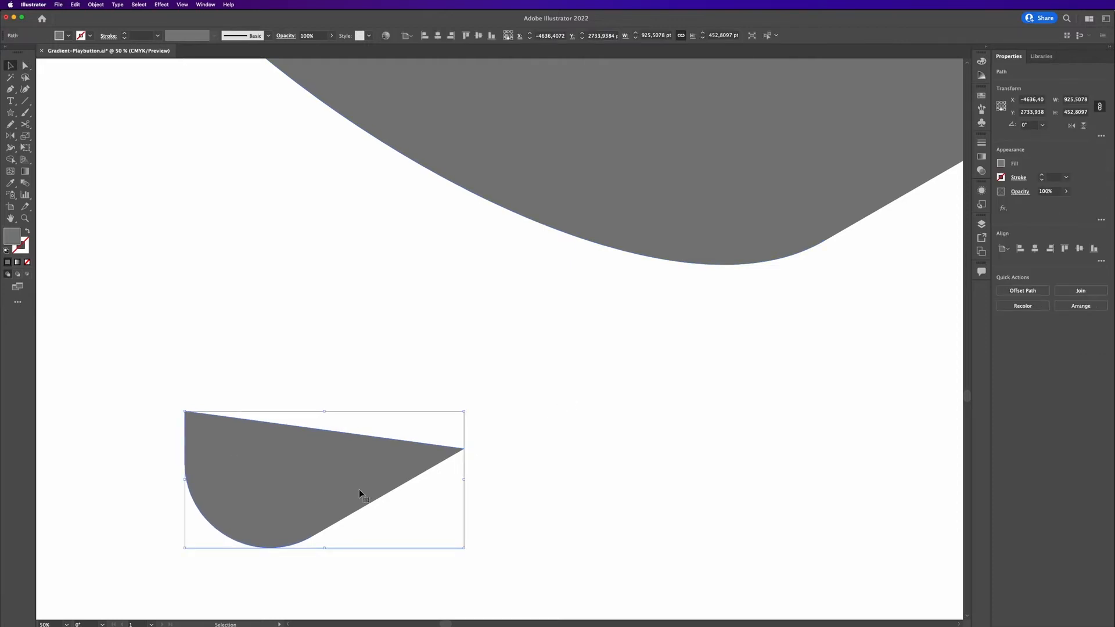
pyautogui.press('super+minus')
pyautogui.press('super+minus')
pyautogui.press('super+minus')
pyautogui.click(484, 324)
pyautogui.press('Delete')
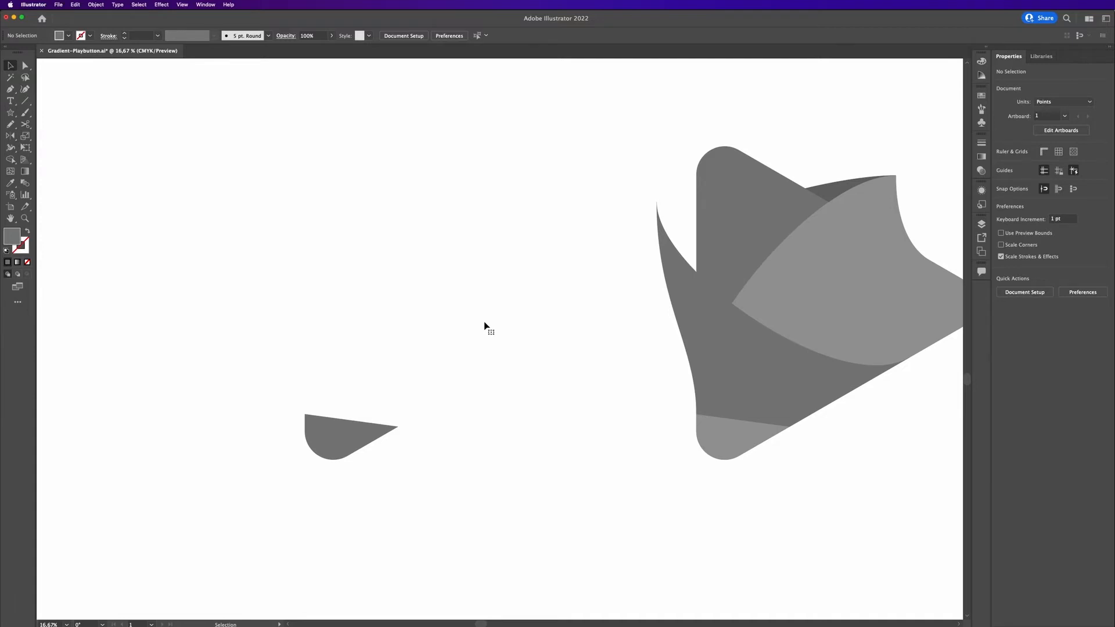
# Paste the flap piece in front of the corner piece and merge the two with Unite.
pyautogui.press('super+f')
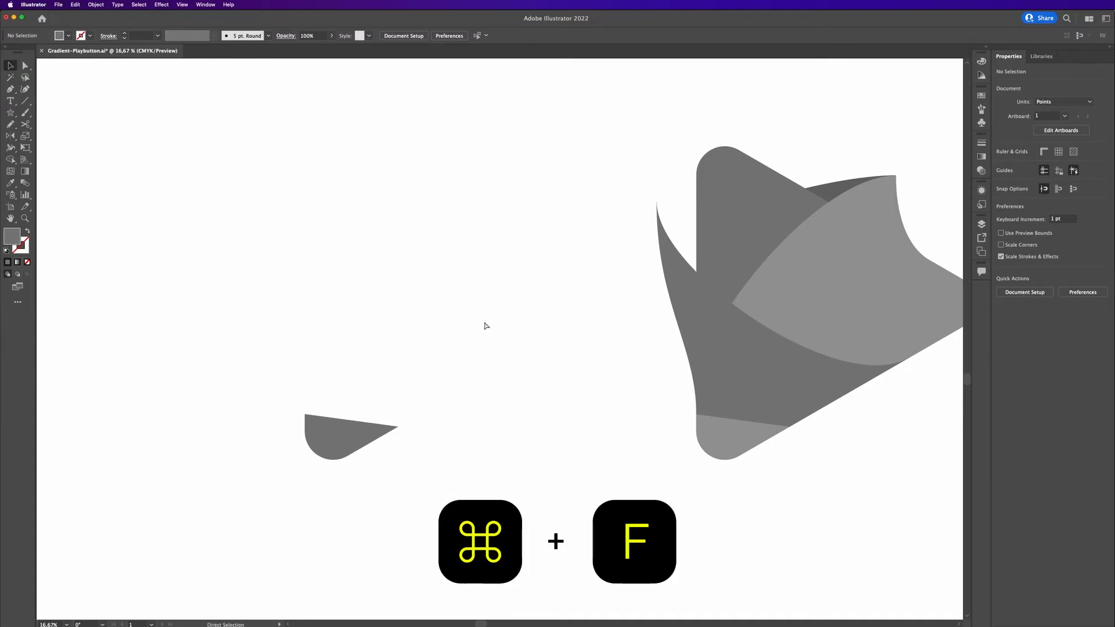
pyautogui.click(498, 435)
pyautogui.click(368, 427)
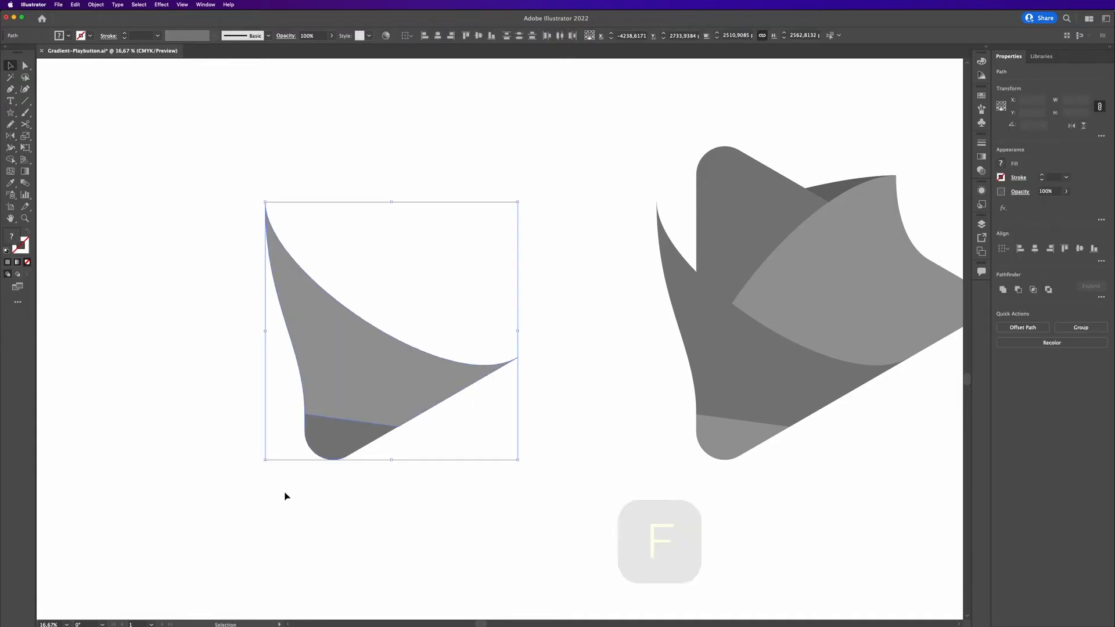
pyautogui.click(1004, 291)
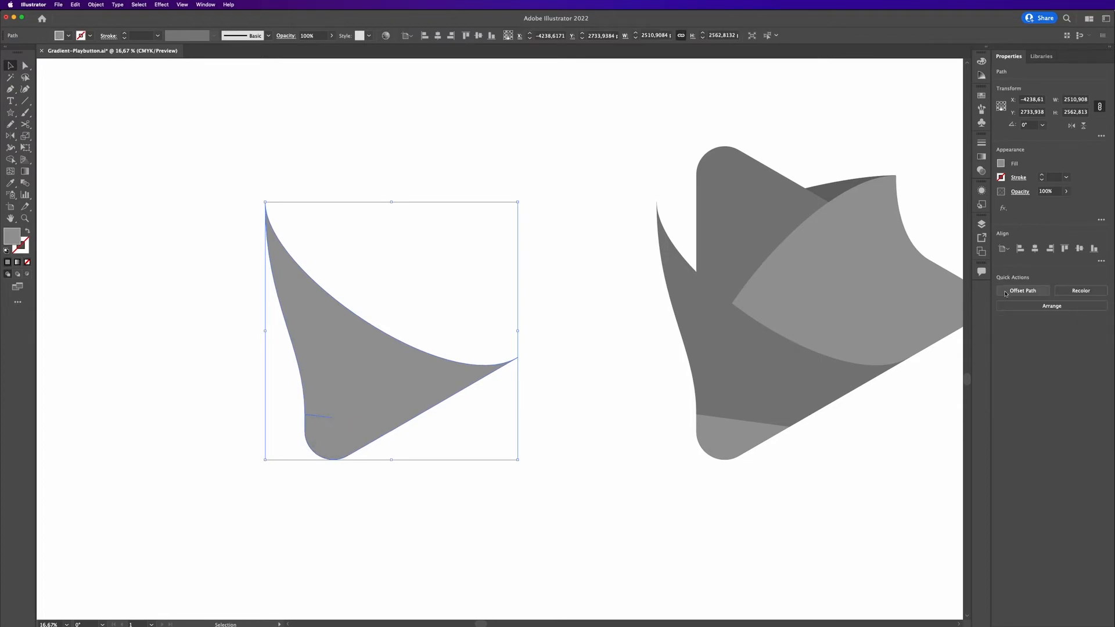
# Delete the stray segment left inside the merged flap shape, undoing the accidental deletion of the whole shape.
pyautogui.scroll(5, 324, 426)
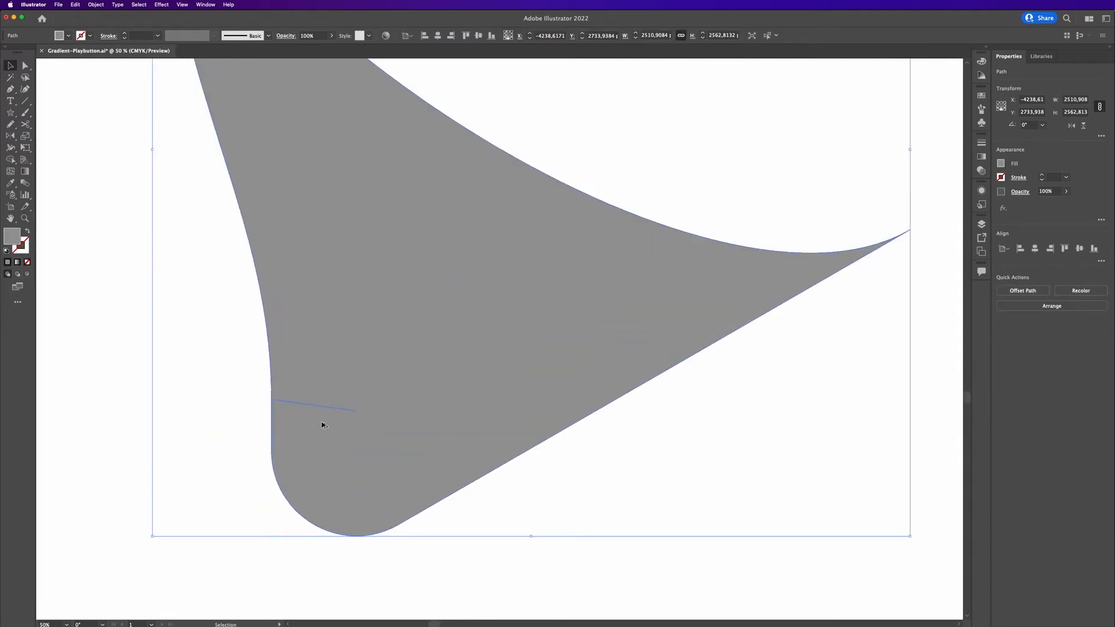
pyautogui.press('a')
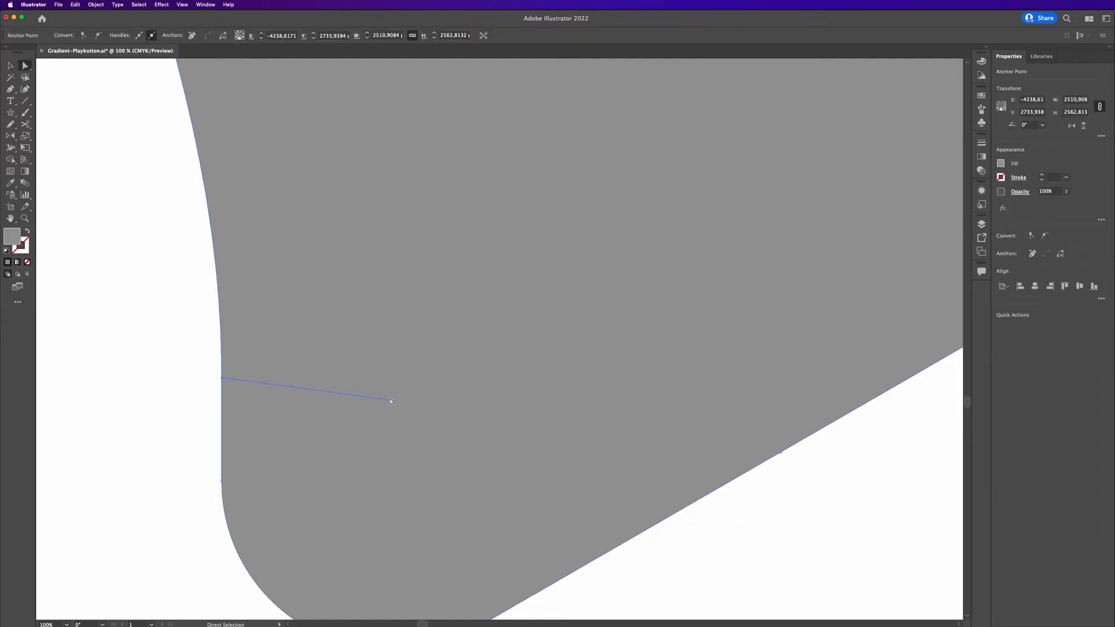
pyautogui.click(389, 399)
pyautogui.press('Delete')
pyautogui.press('Delete')
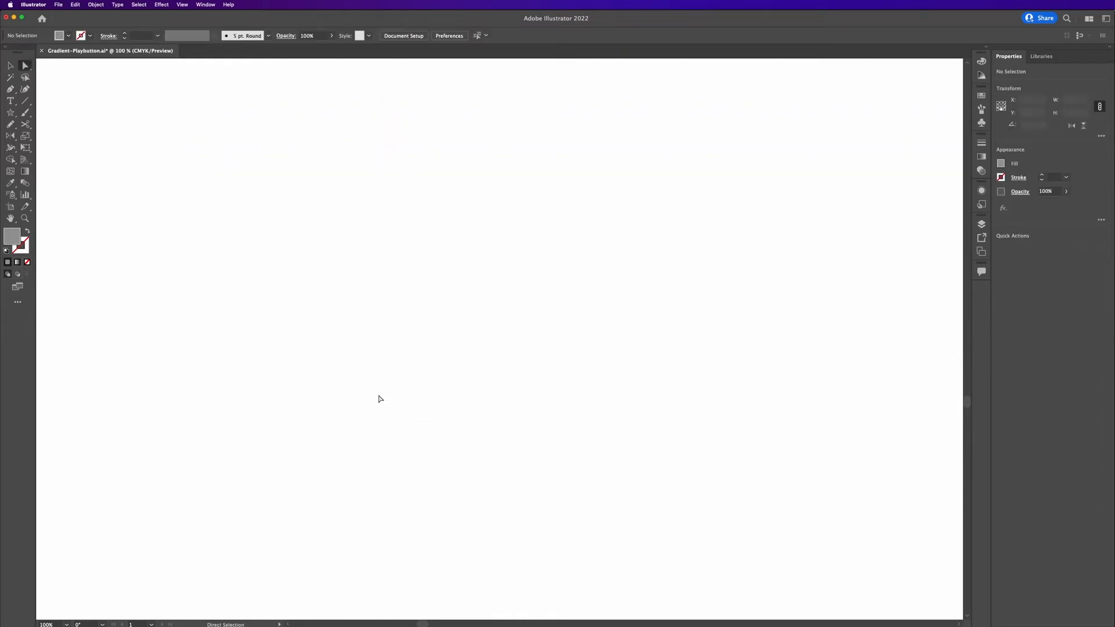
pyautogui.press('super+z')
pyautogui.press('v')
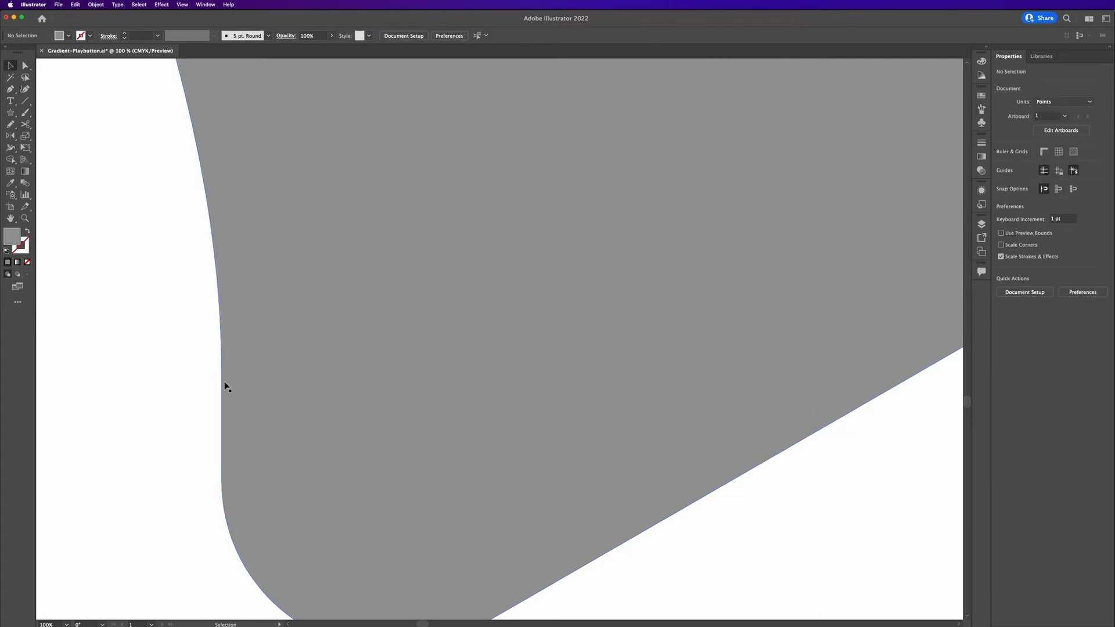
# Move the merged flap shape onto the icon so it lines up with the triangle's left side.
pyautogui.click(223, 382)
pyautogui.scroll(-6, 221, 390)
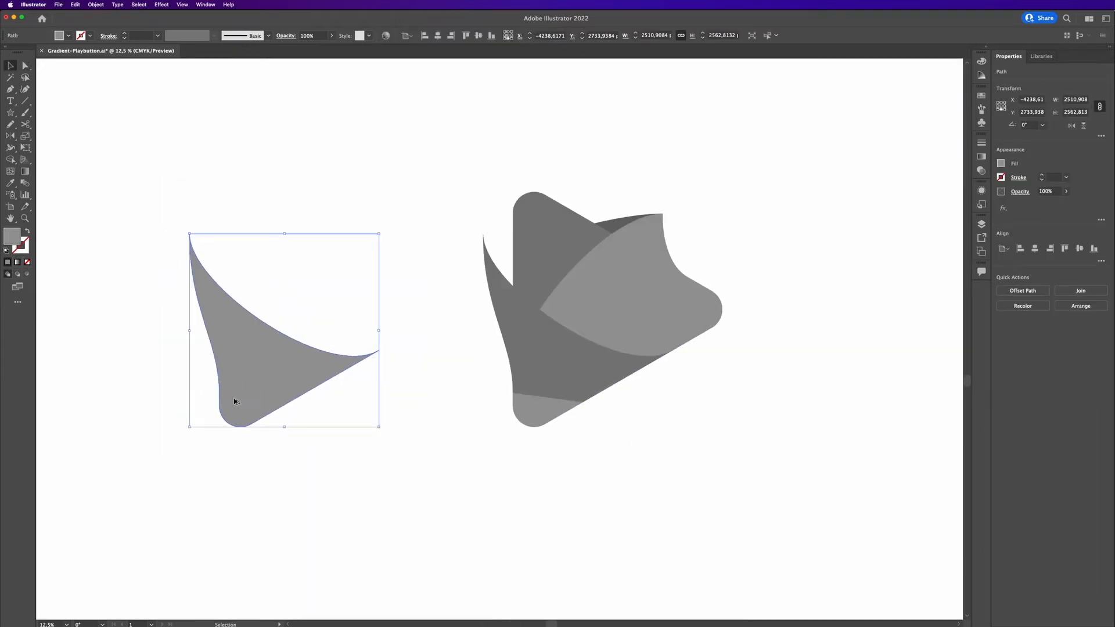
pyautogui.click(412, 377)
pyautogui.click(266, 380)
pyautogui.moveTo(535, 373); pyautogui.dragTo(533, 368)
pyautogui.press('super+z')
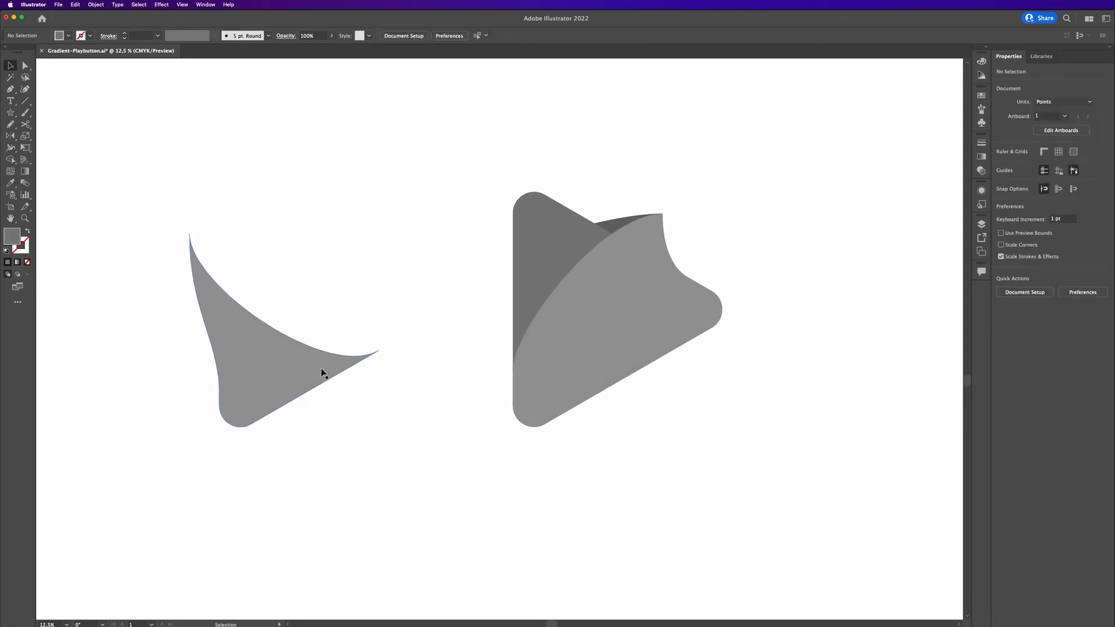
pyautogui.moveTo(246, 369); pyautogui.dragTo(534, 381)
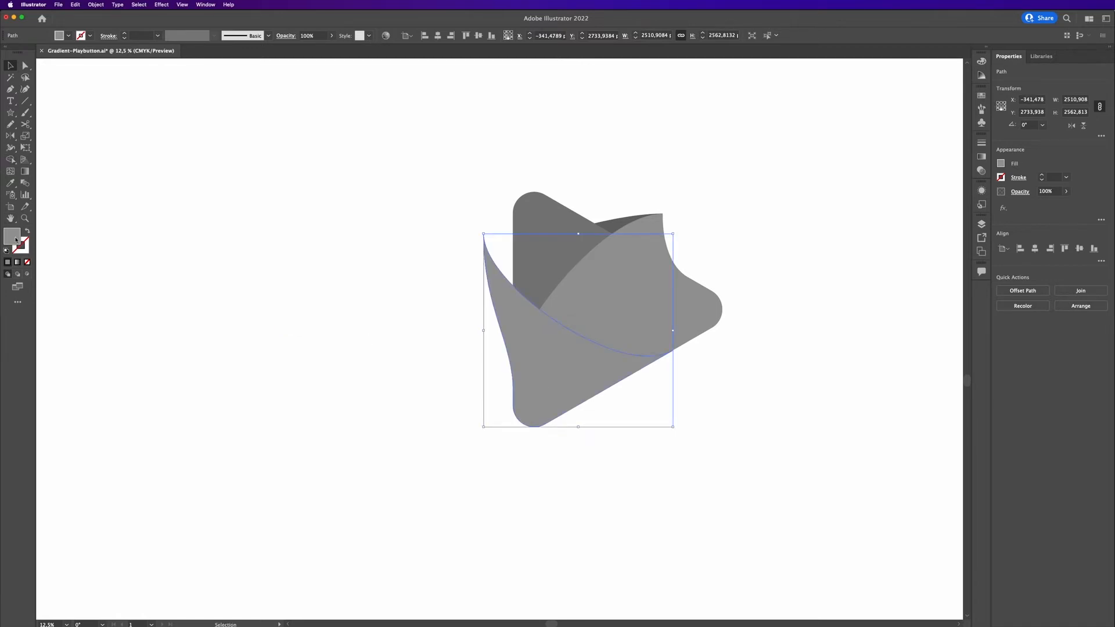
# Set the flap's fill colour to a lighter grey, #b5b5b5.
pyautogui.doubleClick(13, 236)
pyautogui.moveTo(216, 337); pyautogui.dragTo(206, 329)
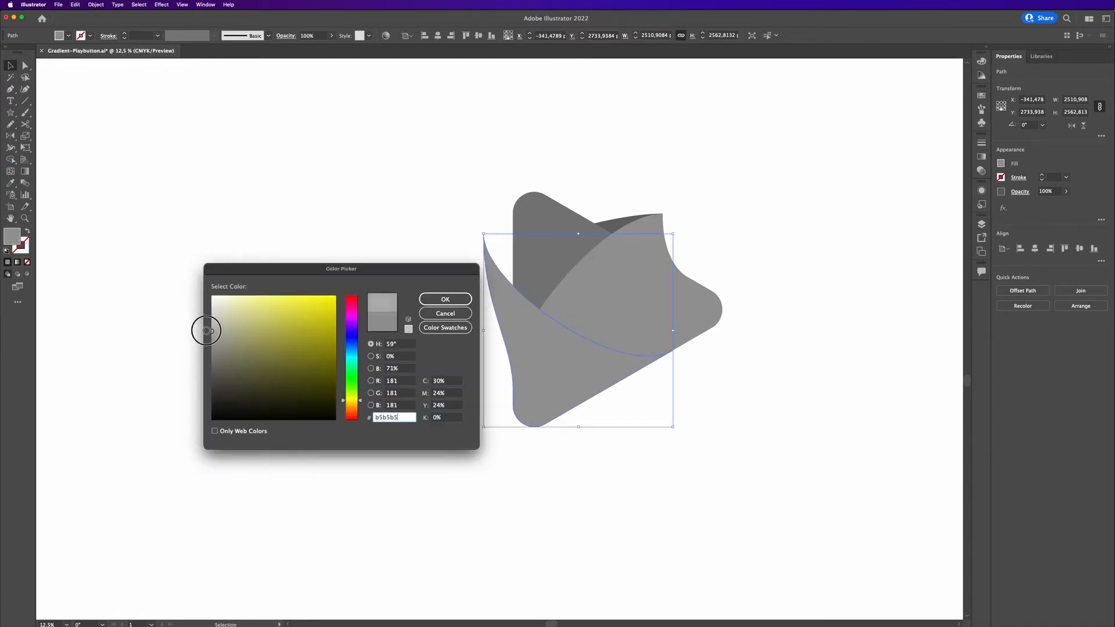
pyautogui.click(445, 299)
pyautogui.click(786, 413)
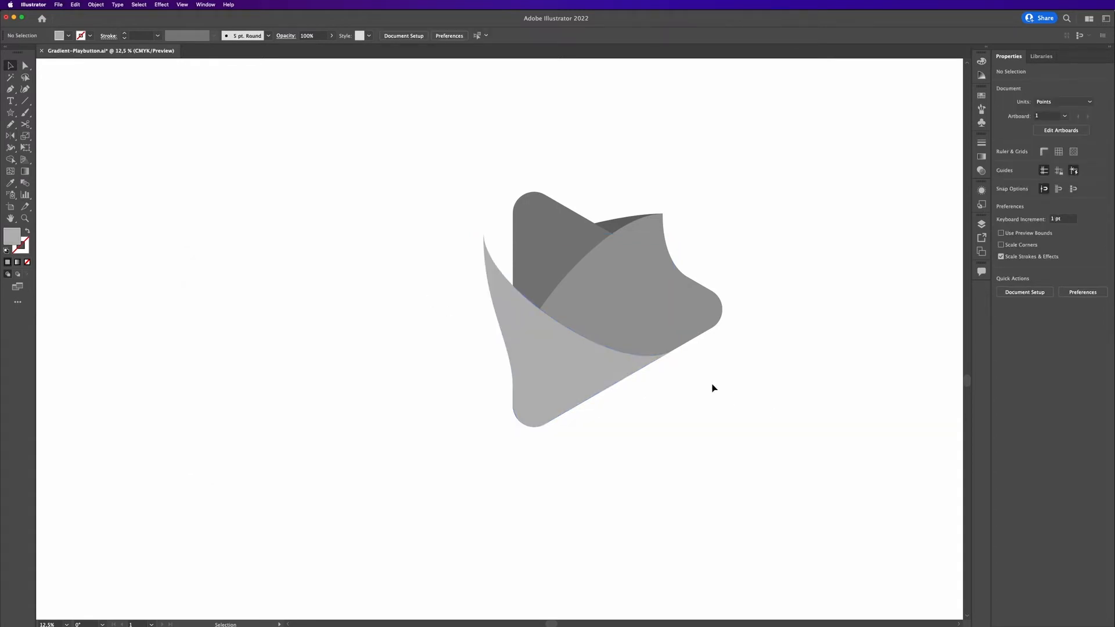
# Zoom in and pan along the flap's edges to inspect how it meets the triangle.
pyautogui.scroll(5, 712, 385)
pyautogui.hscroll(-4, 587, 348)
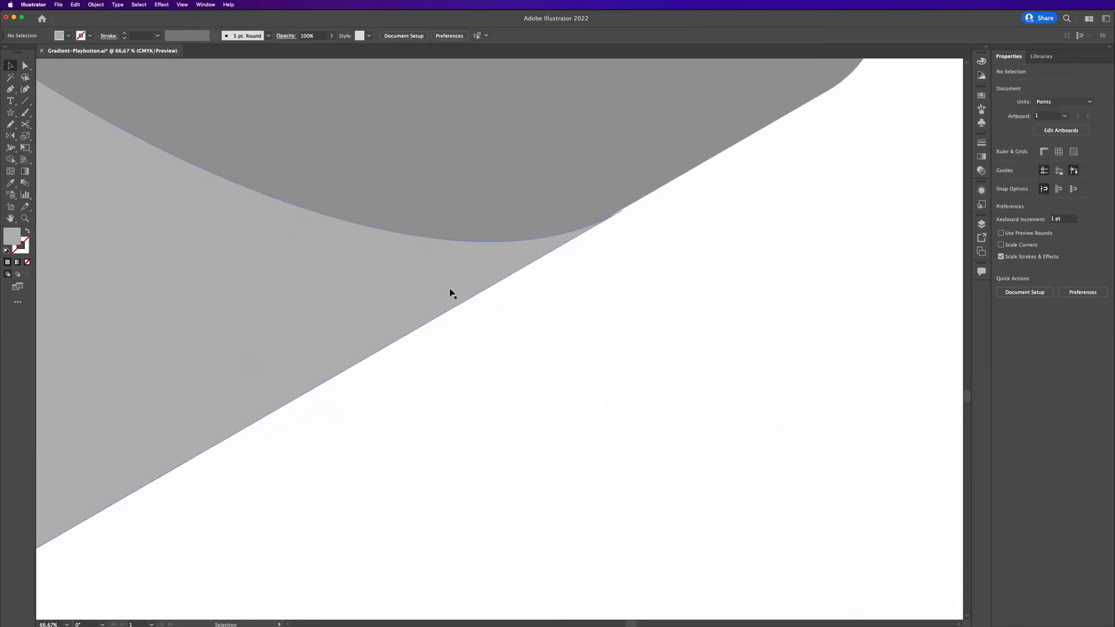
pyautogui.click(447, 288)
pyautogui.moveTo(447, 289); pyautogui.dragTo(445, 287)
pyautogui.click(692, 306)
pyautogui.moveTo(424, 377); pyautogui.dragTo(1011, 366)
pyautogui.moveTo(413, 337); pyautogui.dragTo(434, 625)
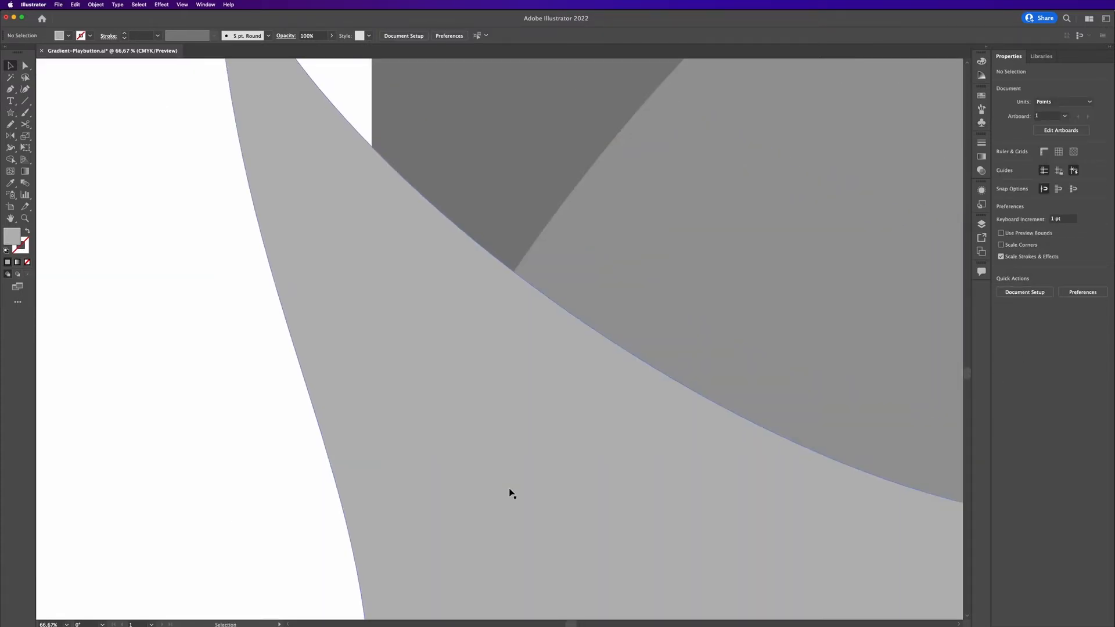
pyautogui.press('super+0')
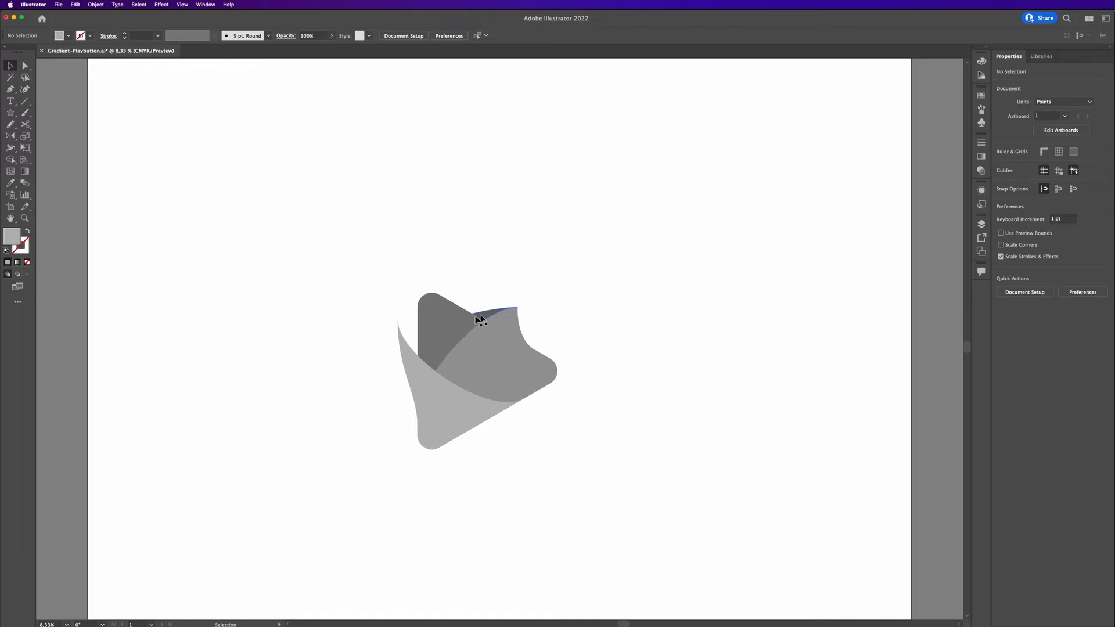
# Draw a rounded curl shape with the Pen tool at the flap's upper-left tip.
pyautogui.press('p')
pyautogui.moveTo(398, 321); pyautogui.dragTo(461, 316)
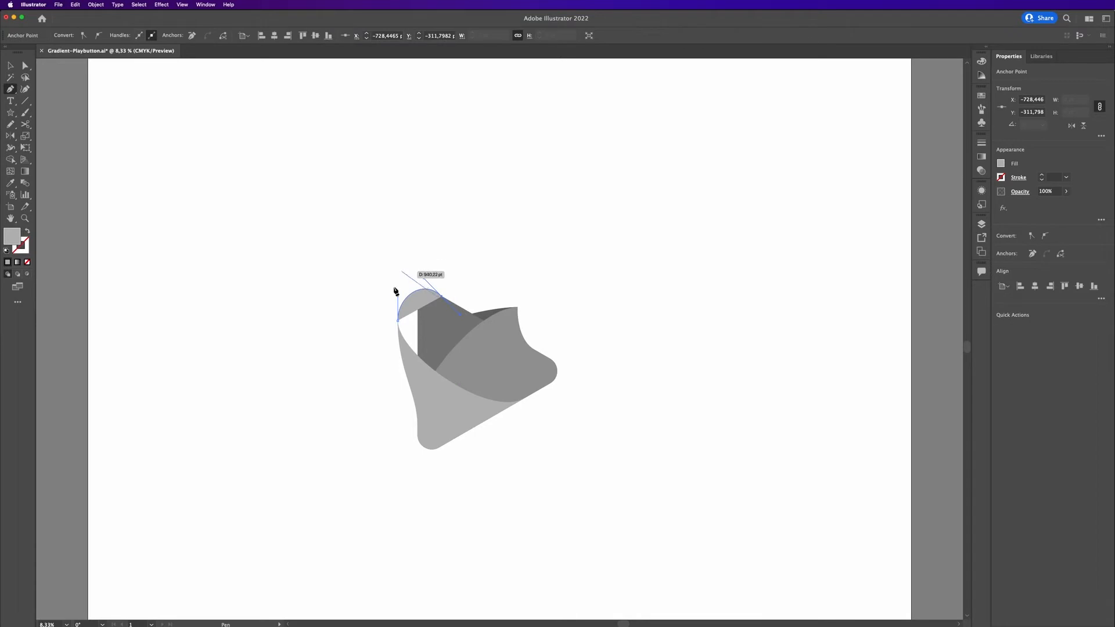
pyautogui.click(422, 359)
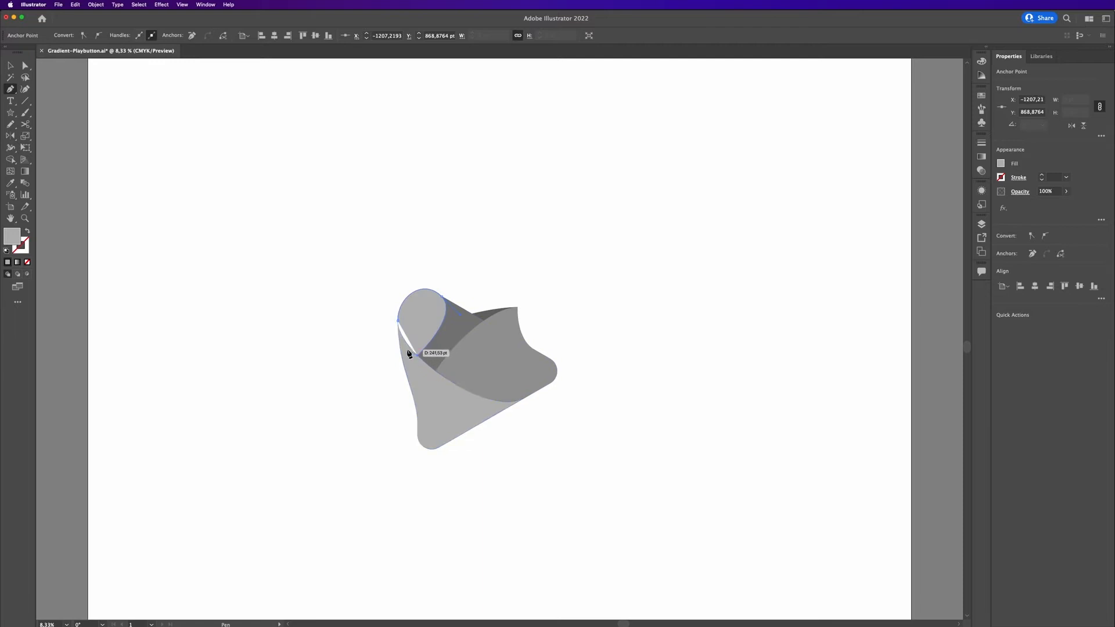
pyautogui.keyDown('alt'); pyautogui.scroll(5, 402, 347); pyautogui.keyUp('alt')
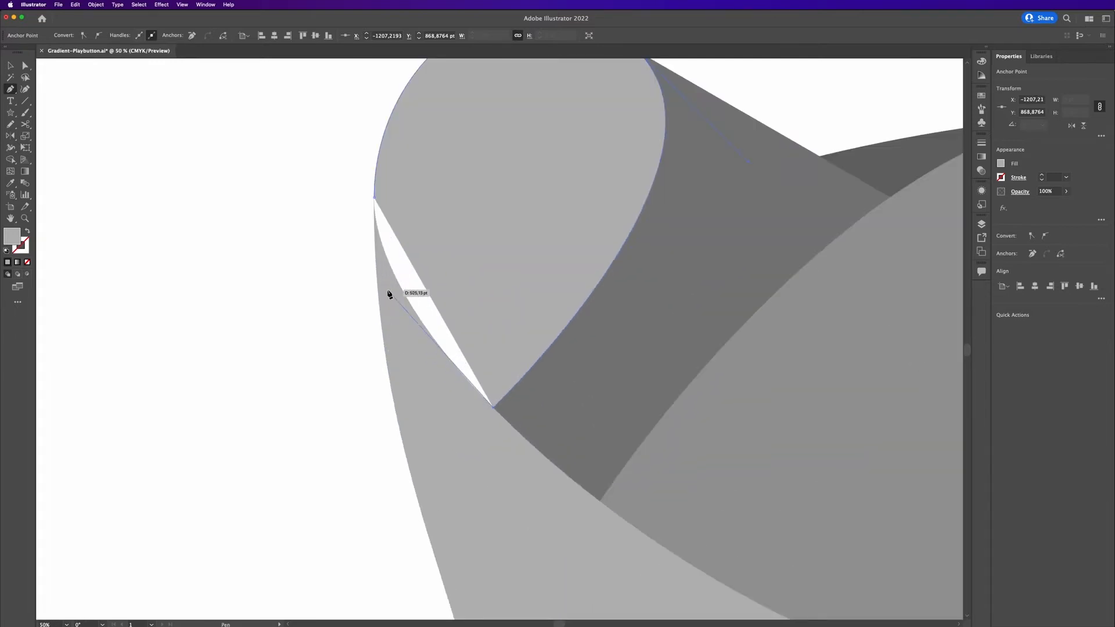
pyautogui.click(387, 289)
pyautogui.moveTo(375, 198); pyautogui.dragTo(374, 221)
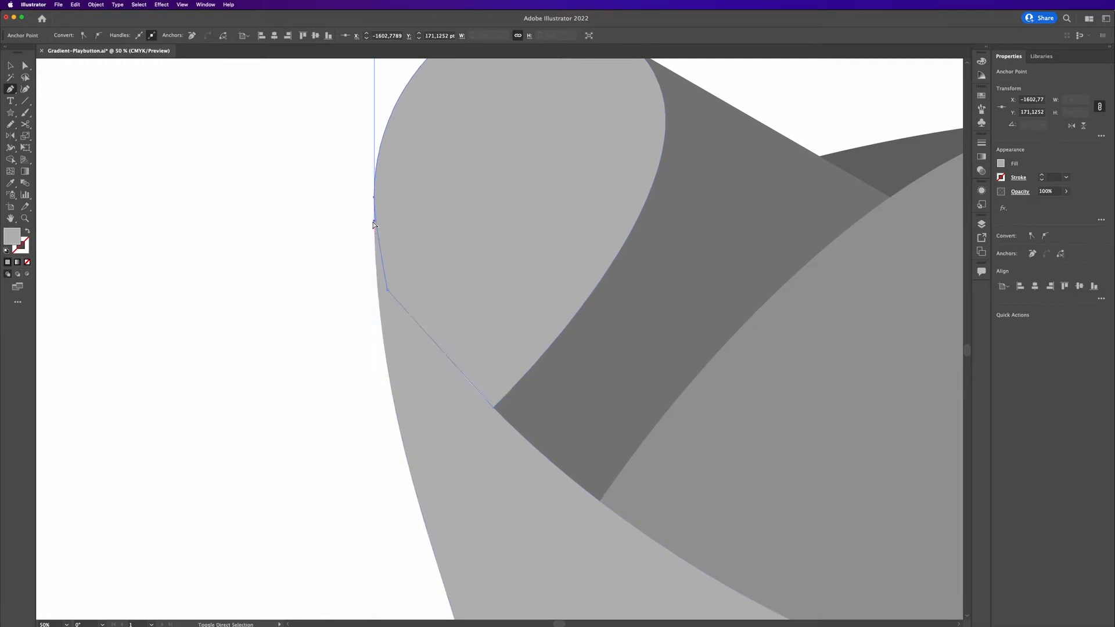
pyautogui.click(493, 409)
pyautogui.press('v')
pyautogui.click(269, 376)
pyautogui.scroll(-1, 269, 376)
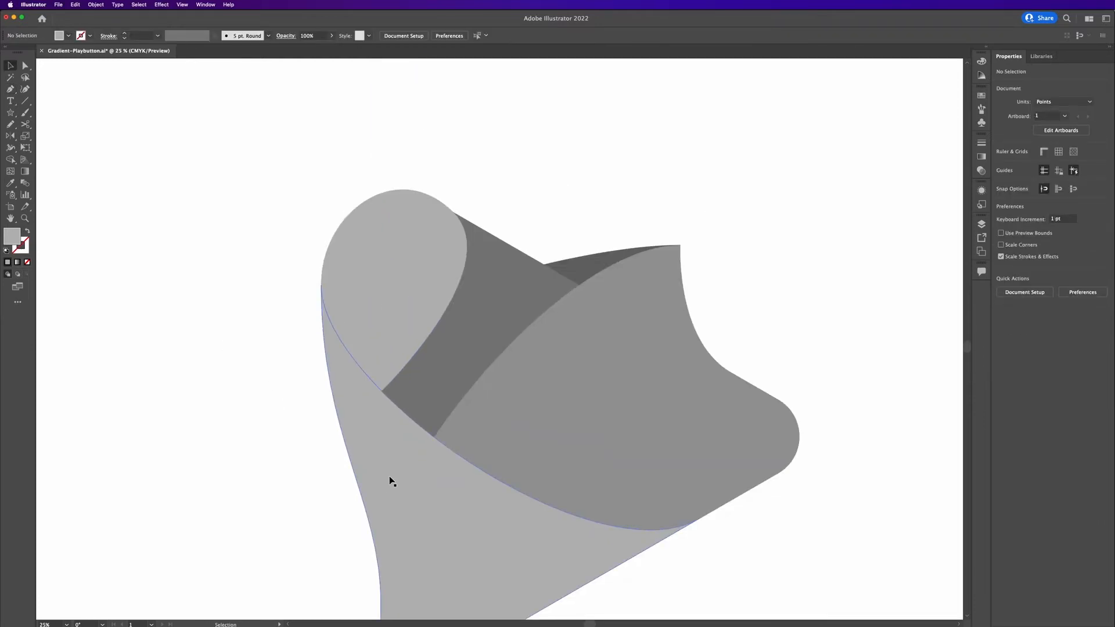
# Duplicate the curl and flap shapes to the empty area beside the icon.
pyautogui.click(396, 326)
pyautogui.moveTo(296, 413); pyautogui.dragTo(543, 392)
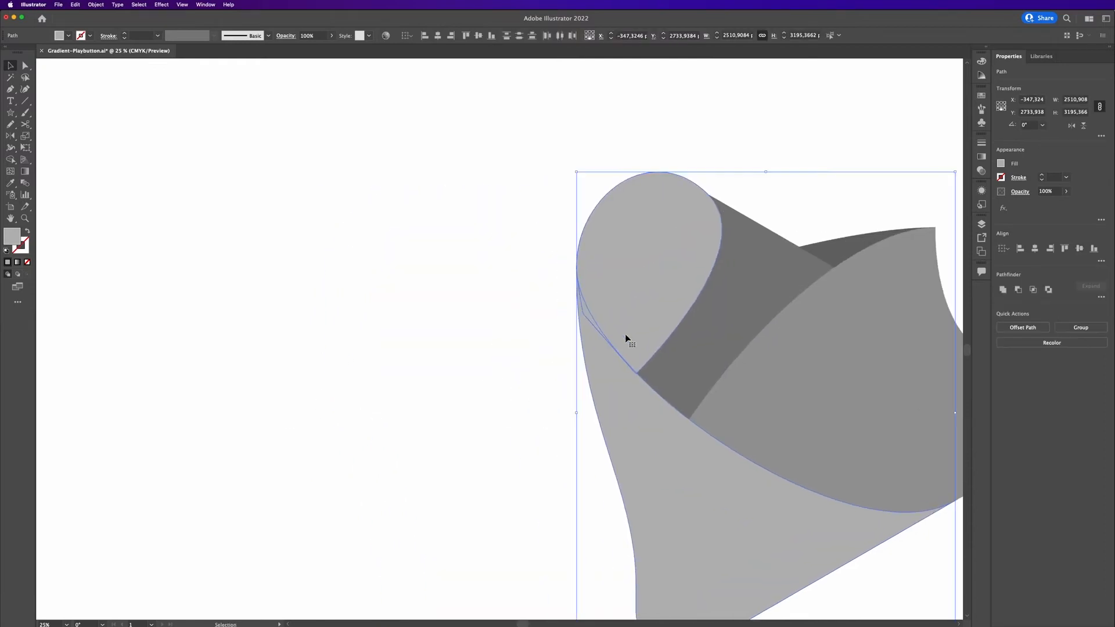
pyautogui.keyDown('alt'); pyautogui.moveTo(654, 323); pyautogui.dragTo(158, 324); pyautogui.keyUp('alt')
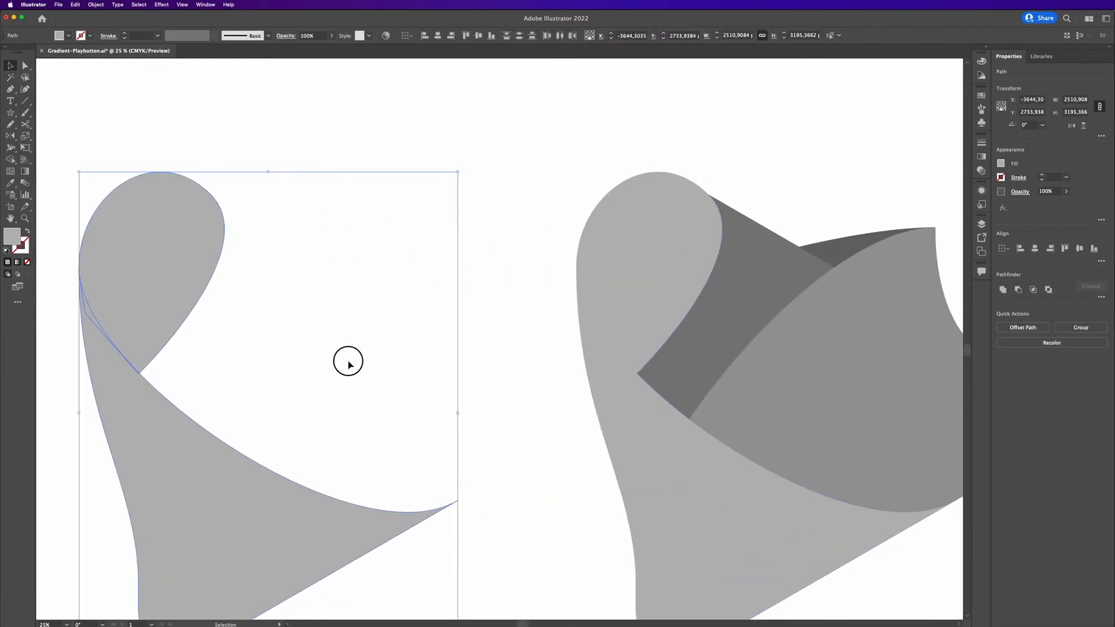
pyautogui.click(392, 364)
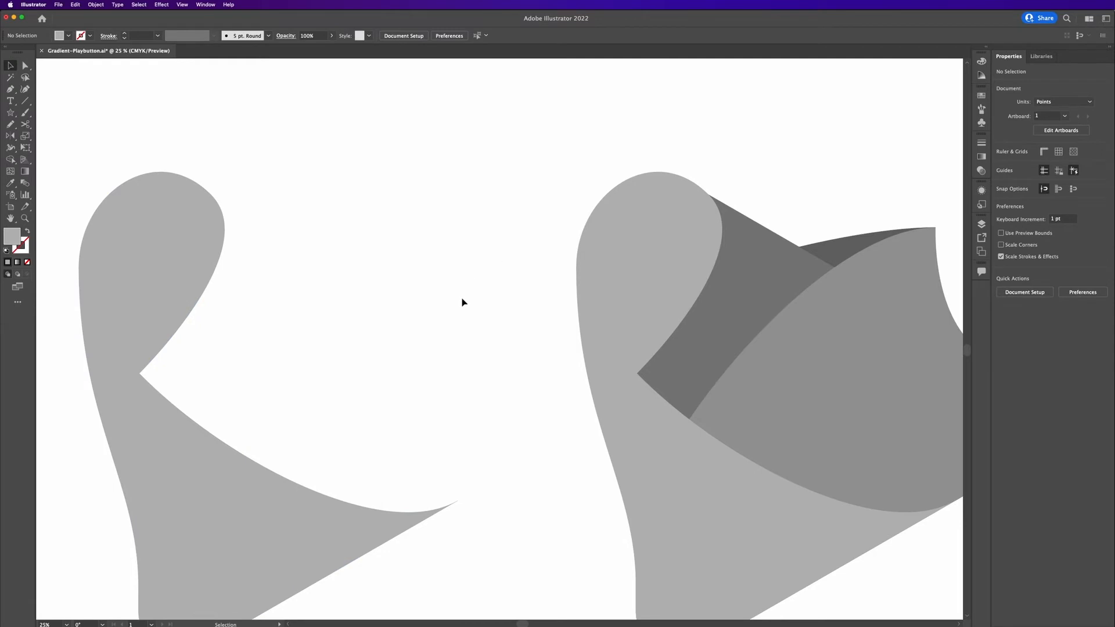
# Subtract the flap copy from the curl copy with Minus Back, and delete the original curl from the icon.
pyautogui.hscroll(-3, 462, 302)
pyautogui.moveTo(377, 226); pyautogui.dragTo(179, 385)
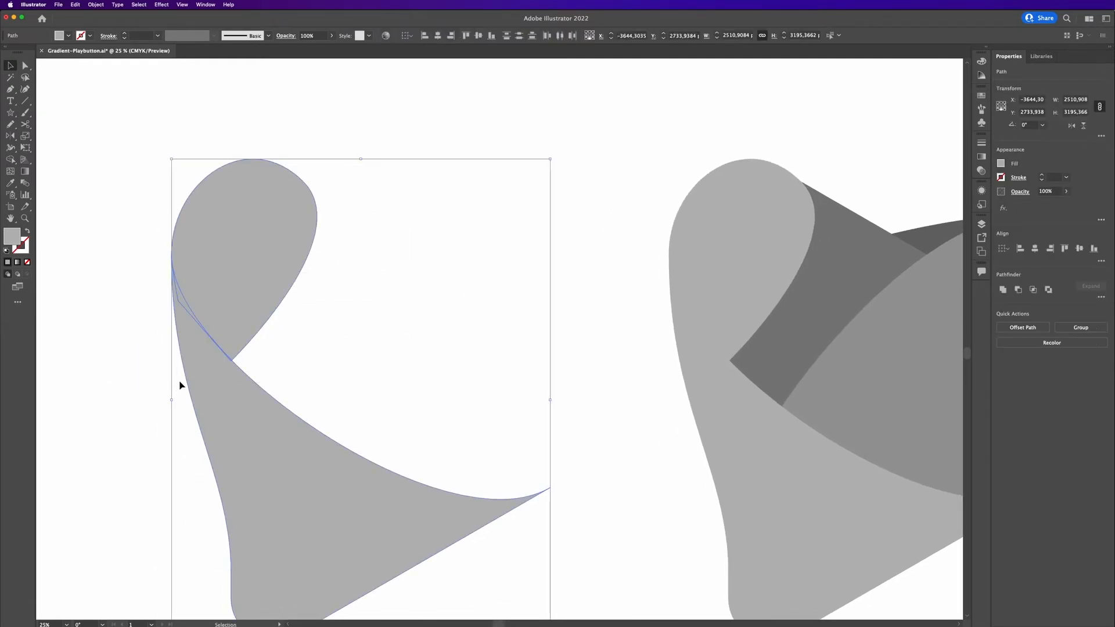
pyautogui.click(1020, 289)
pyautogui.press('super+z')
pyautogui.click(1104, 298)
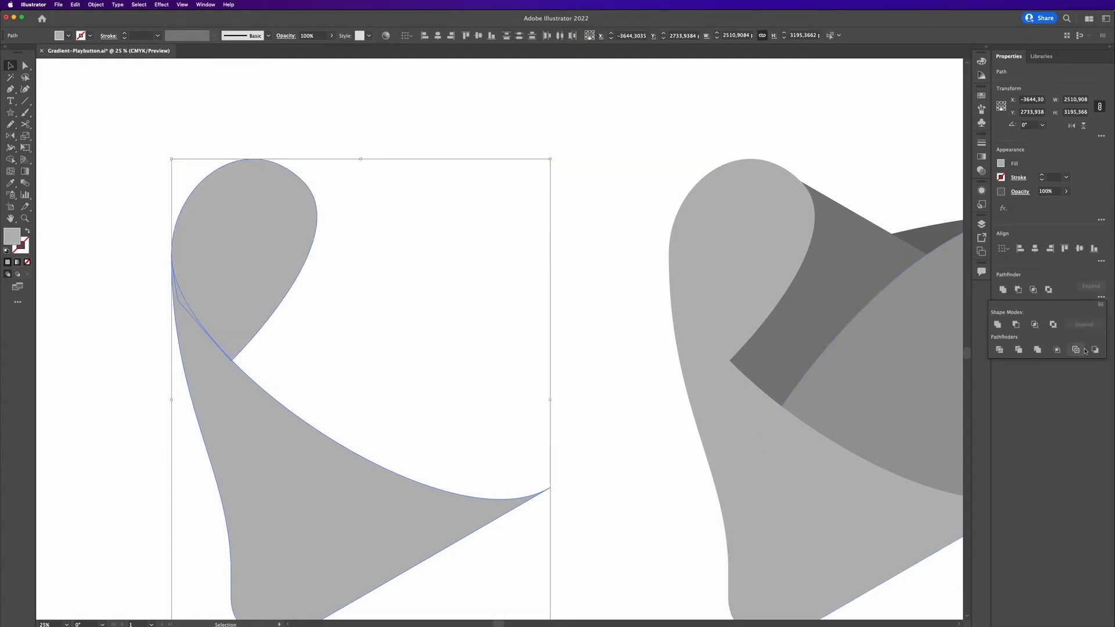
pyautogui.click(1092, 350)
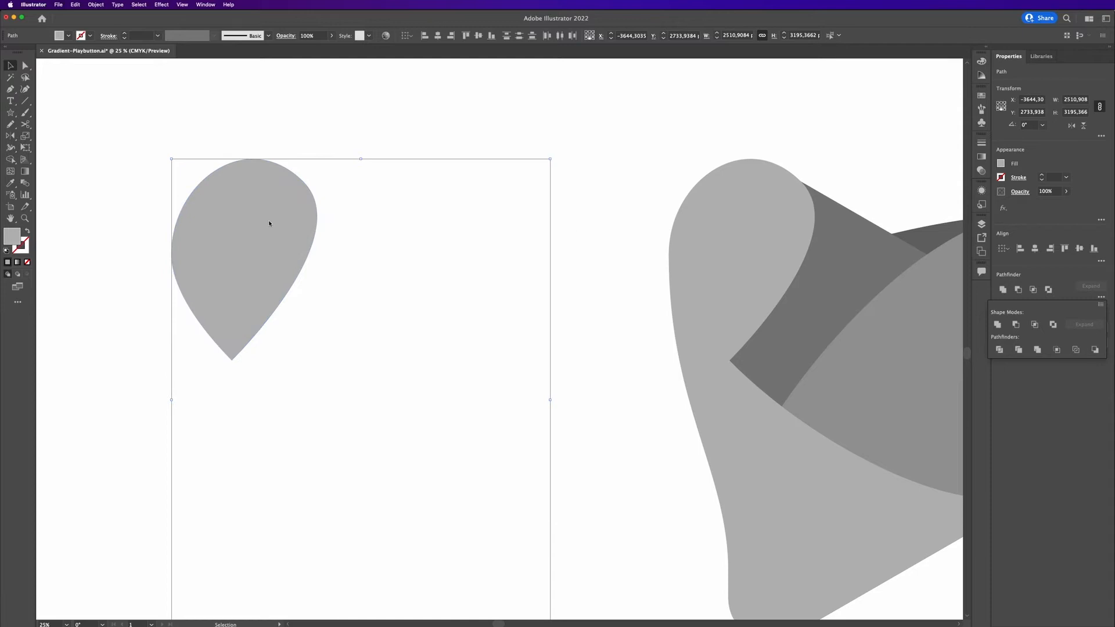
pyautogui.click(585, 214)
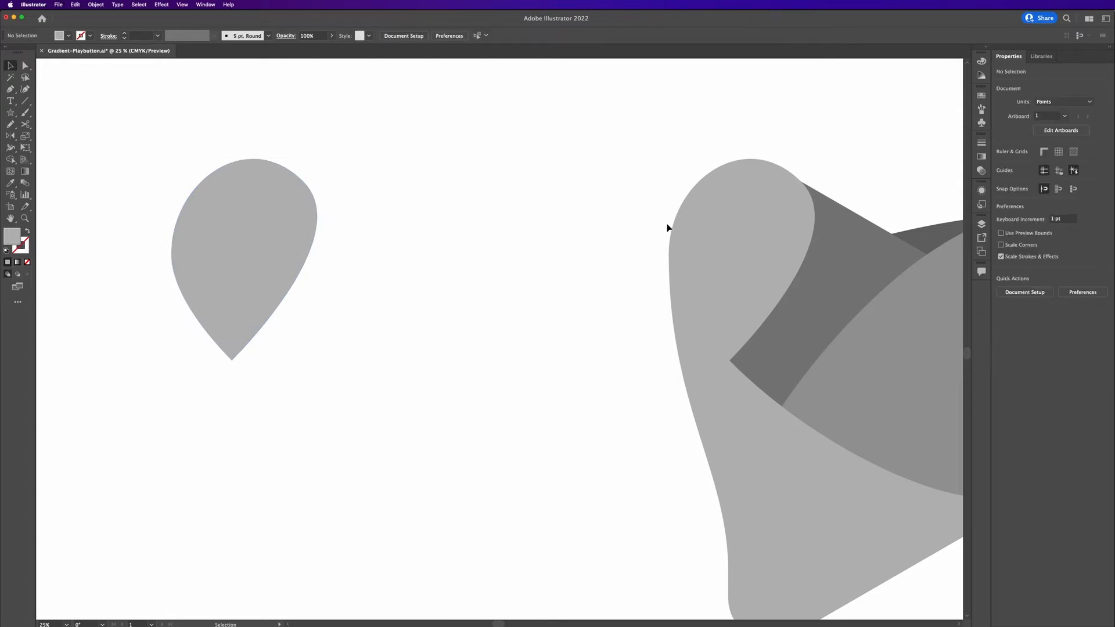
pyautogui.click(698, 235)
pyautogui.press('Delete')
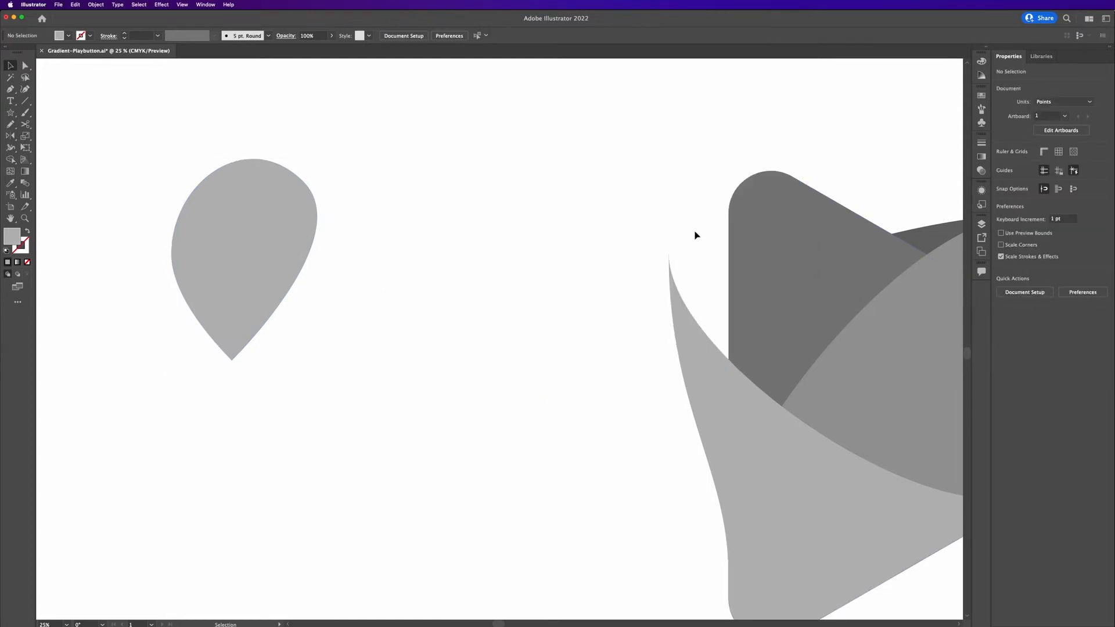
# Copy the teardrop curl back onto the icon and copy the dark triangle behind the loose teardrop.
pyautogui.click(283, 236)
pyautogui.moveTo(228, 256); pyautogui.dragTo(724, 261)
pyautogui.keyDown('shift'); pyautogui.click(830, 273); pyautogui.keyUp('shift')
pyautogui.moveTo(830, 274); pyautogui.dragTo(225, 268)
pyautogui.click(371, 174)
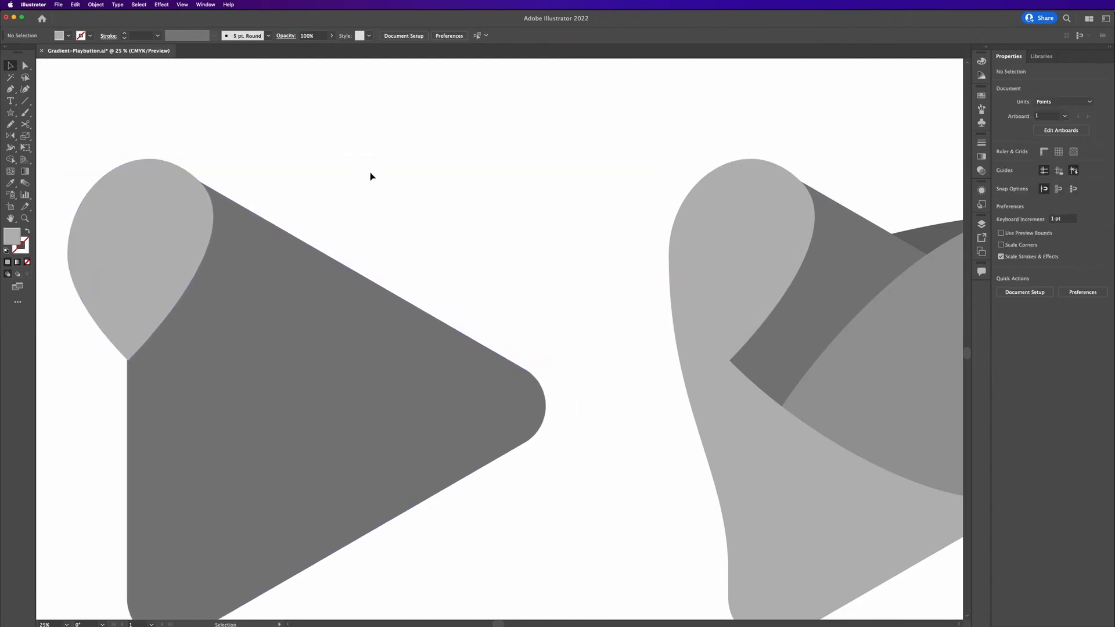
# Cut the triangle out of the loose teardrop with Minus Back, leaving a crescent piece.
pyautogui.click(147, 305)
pyautogui.click(1023, 292)
pyautogui.press('super+z')
pyautogui.click(1100, 297)
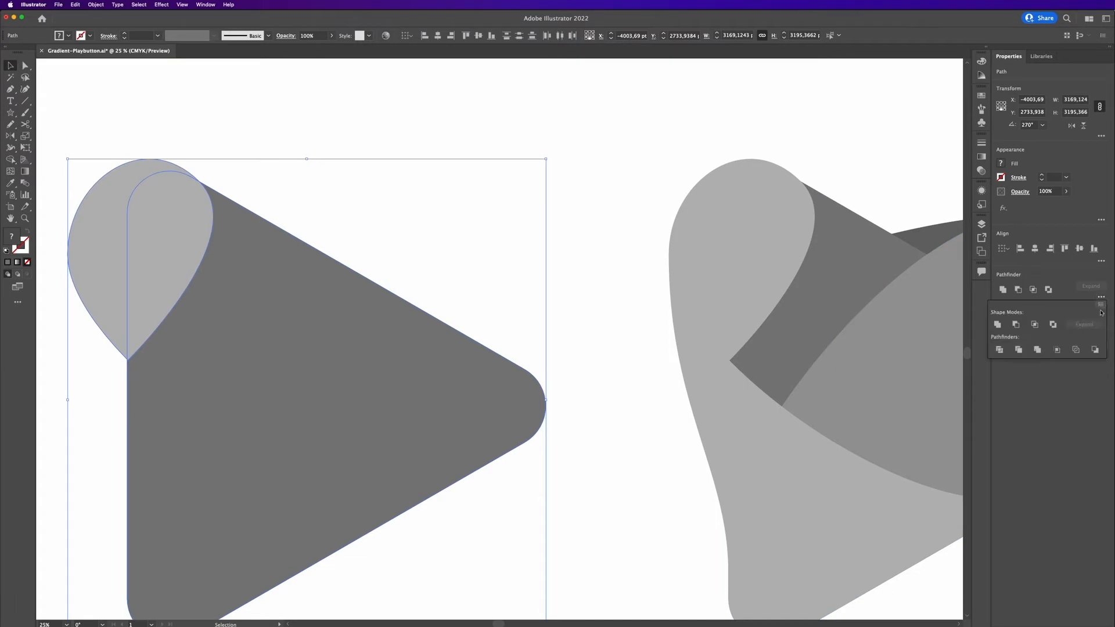
pyautogui.click(1095, 349)
# Delete the teardrop on the icon and move the crescent piece into its place.
pyautogui.click(339, 96)
pyautogui.click(777, 249)
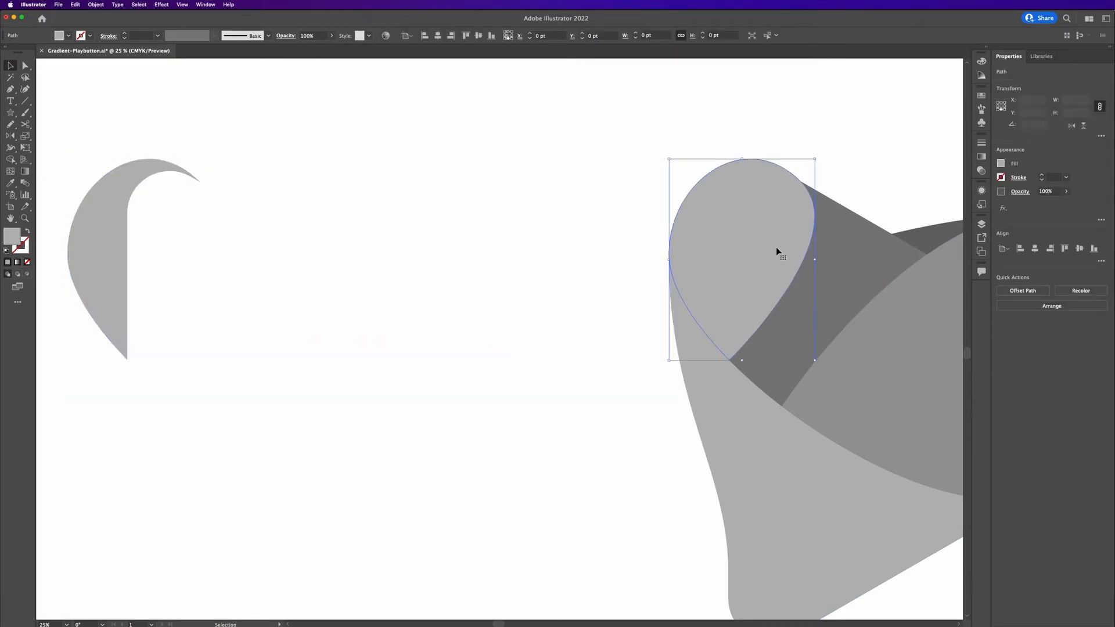
pyautogui.press('Delete')
pyautogui.moveTo(102, 231); pyautogui.dragTo(700, 220)
# Fill the crescent with the icon's dark grey using the Eyedropper.
pyautogui.moveTo(577, 212); pyautogui.dragTo(246, 209)
pyautogui.press('i')
pyautogui.click(593, 229)
pyautogui.press('v')
pyautogui.click(587, 174)
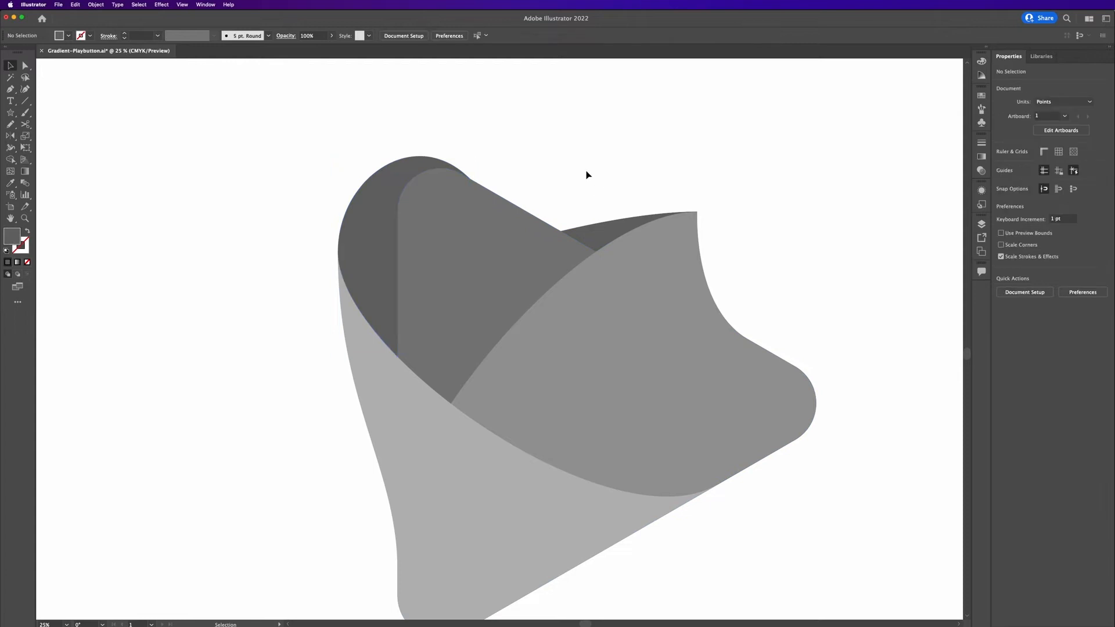
# Start a Pen path across the icon's lower band and set its fill to light grey #d3d3d3.
pyautogui.press('super+minus')
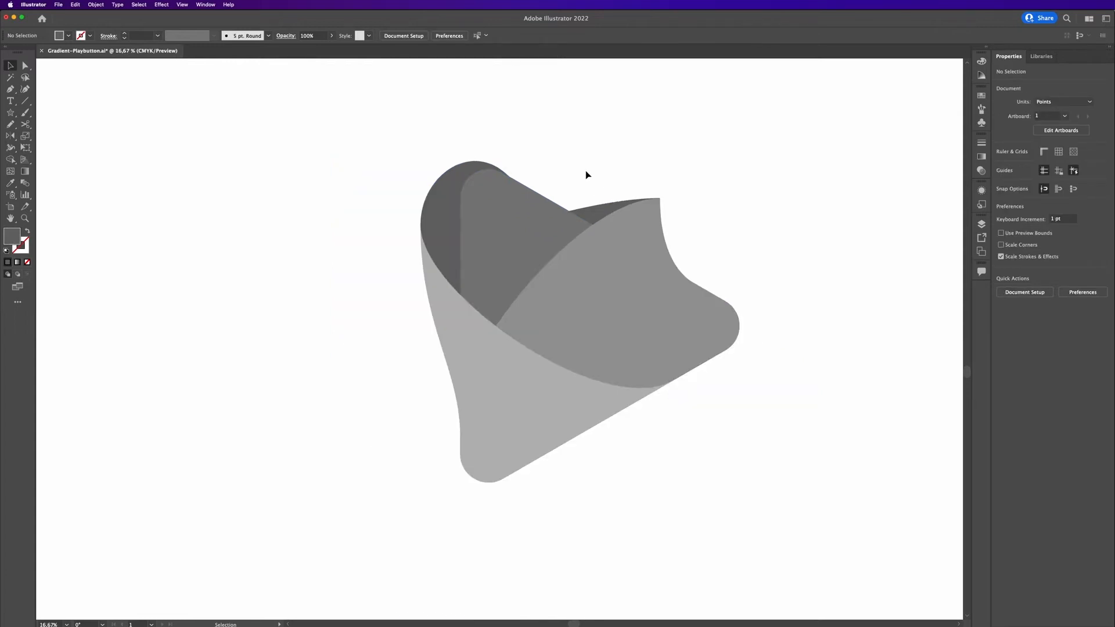
pyautogui.moveTo(675, 465); pyautogui.dragTo(683, 460)
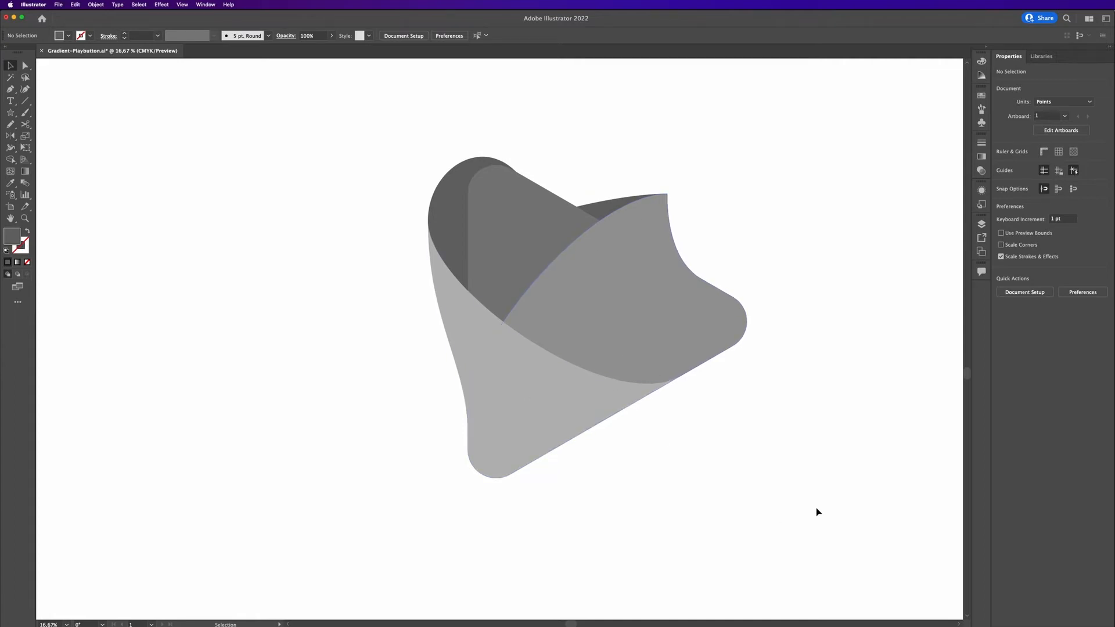
pyautogui.press('p')
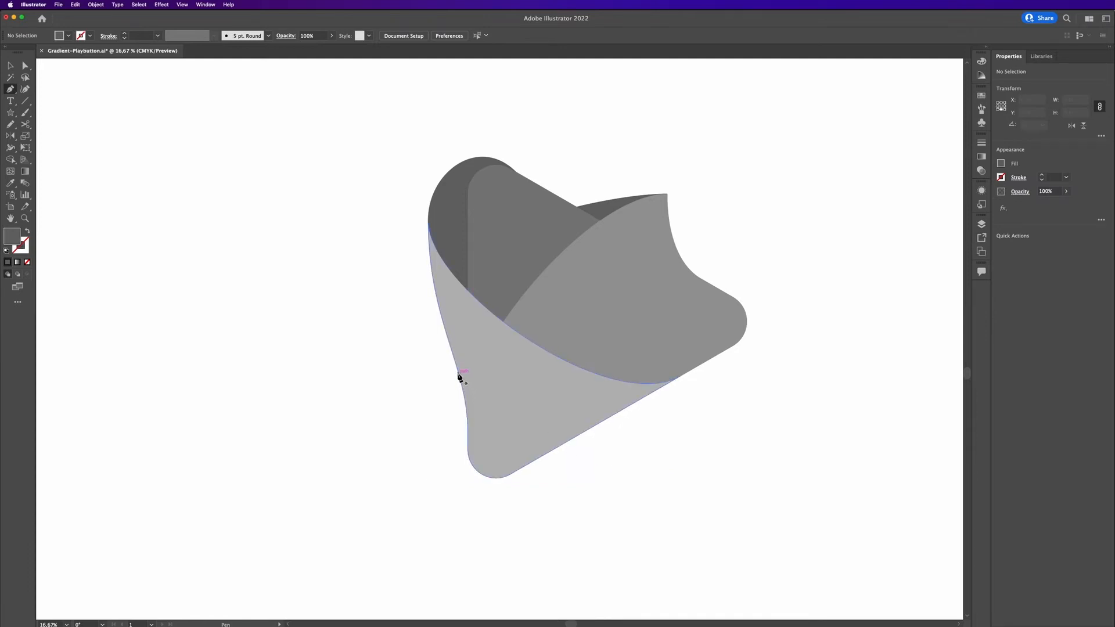
pyautogui.moveTo(459, 376); pyautogui.dragTo(463, 396)
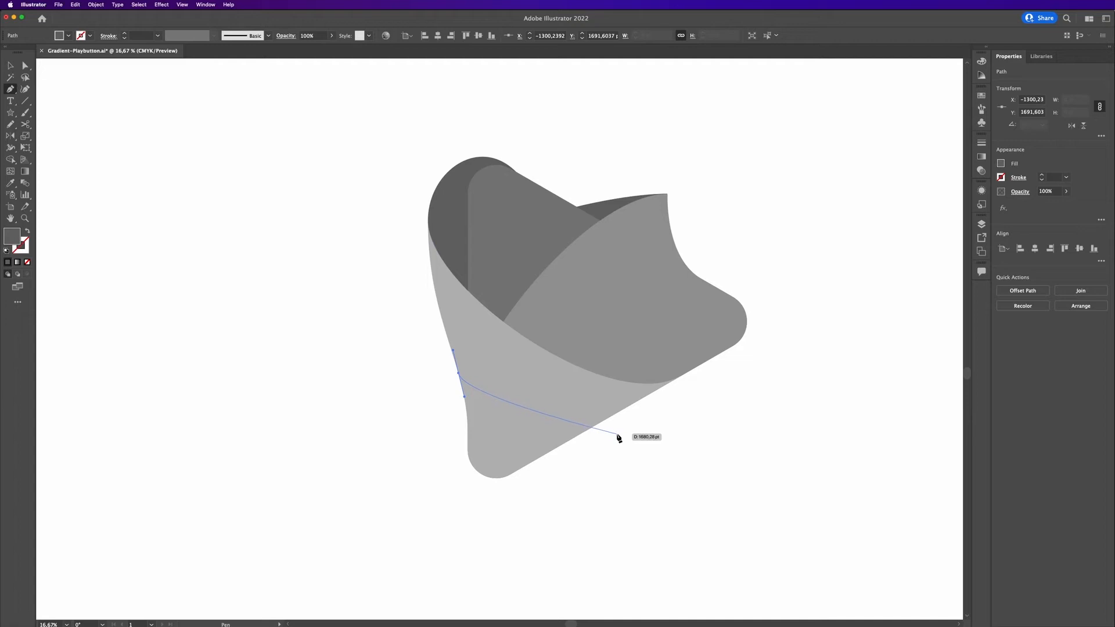
pyautogui.moveTo(620, 429); pyautogui.dragTo(689, 429)
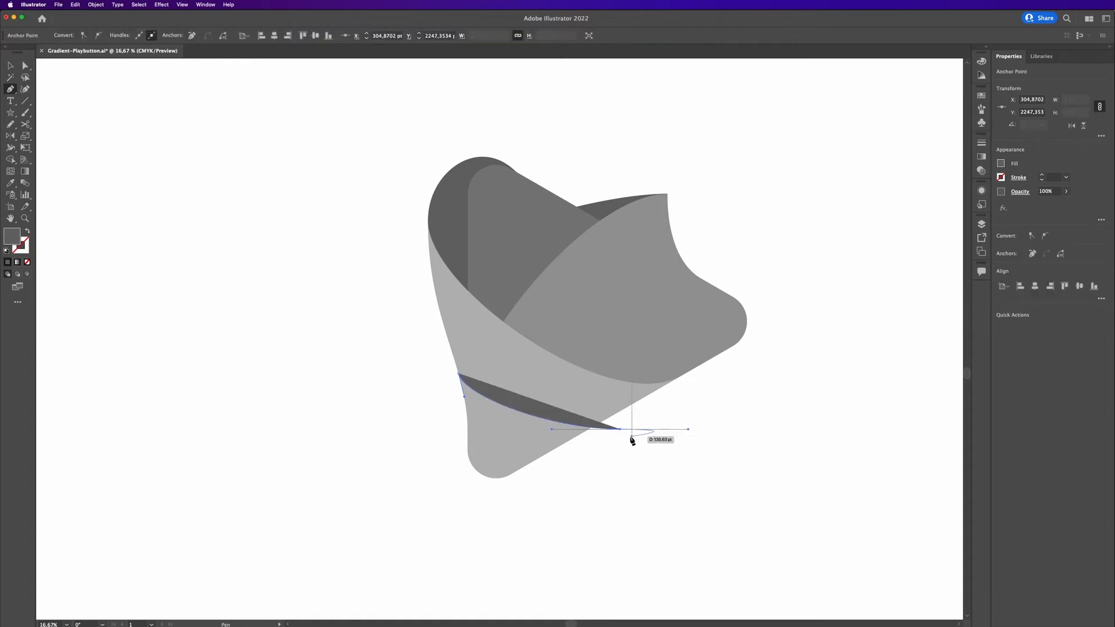
pyautogui.press('i')
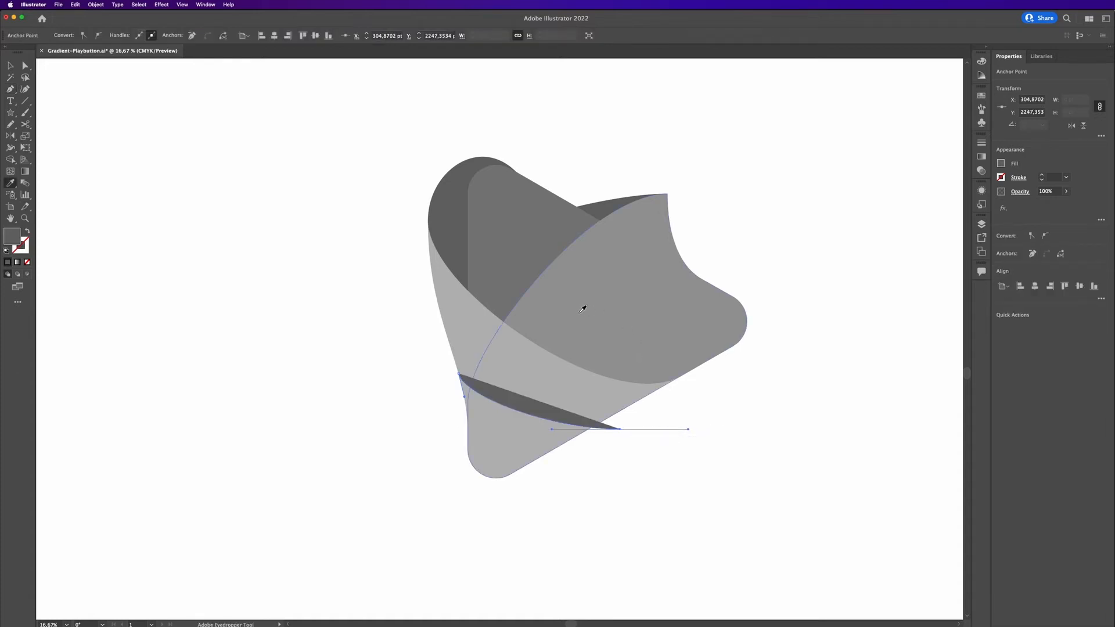
pyautogui.click(557, 360)
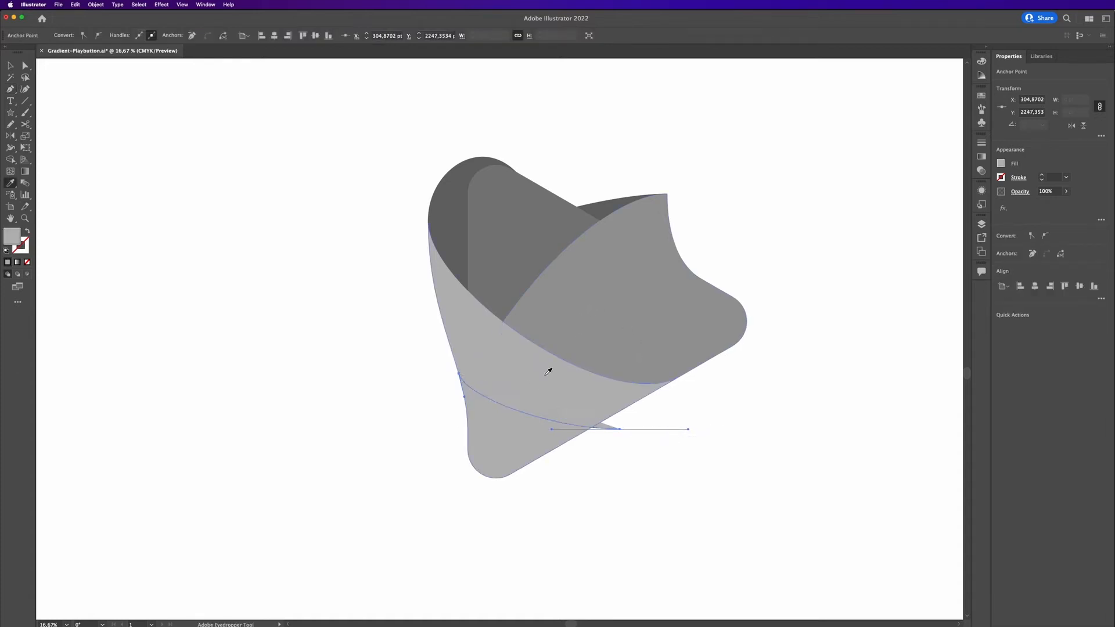
pyautogui.doubleClick(11, 236)
pyautogui.click(211, 315)
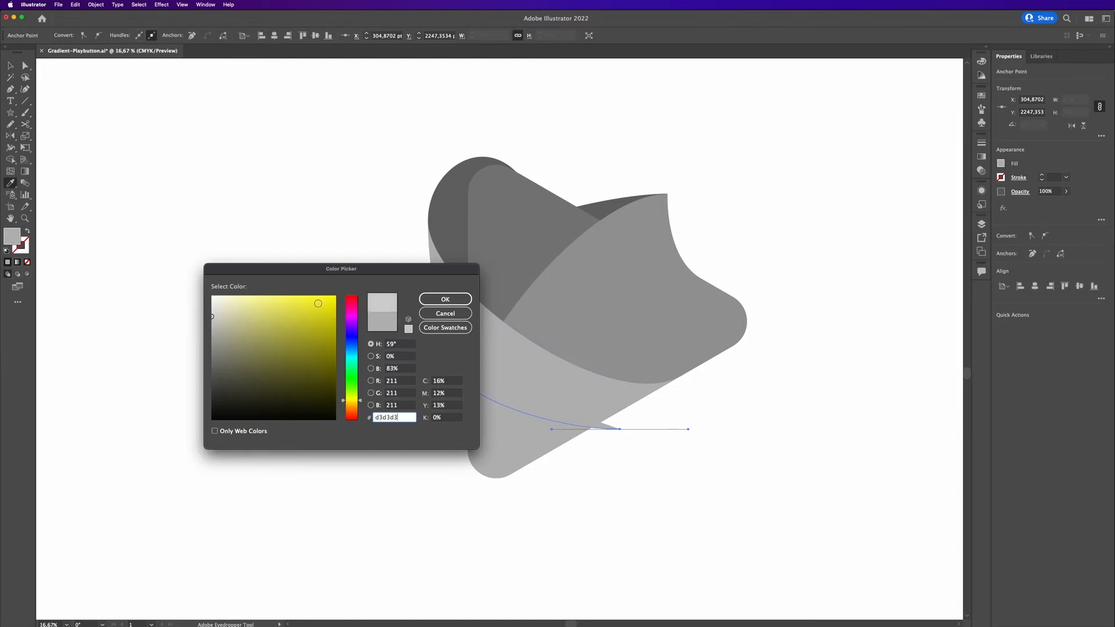
pyautogui.click(445, 299)
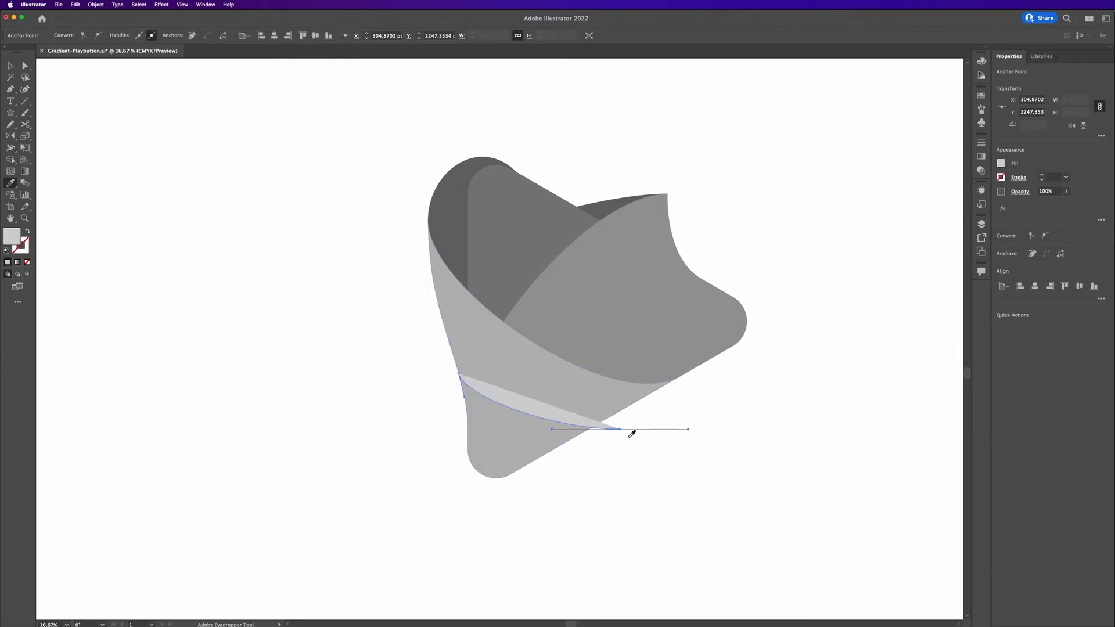
# Continue the path around the icon's bottom corner and close it into a curl shape.
pyautogui.press('p')
pyautogui.moveTo(620, 430); pyautogui.dragTo(615, 438)
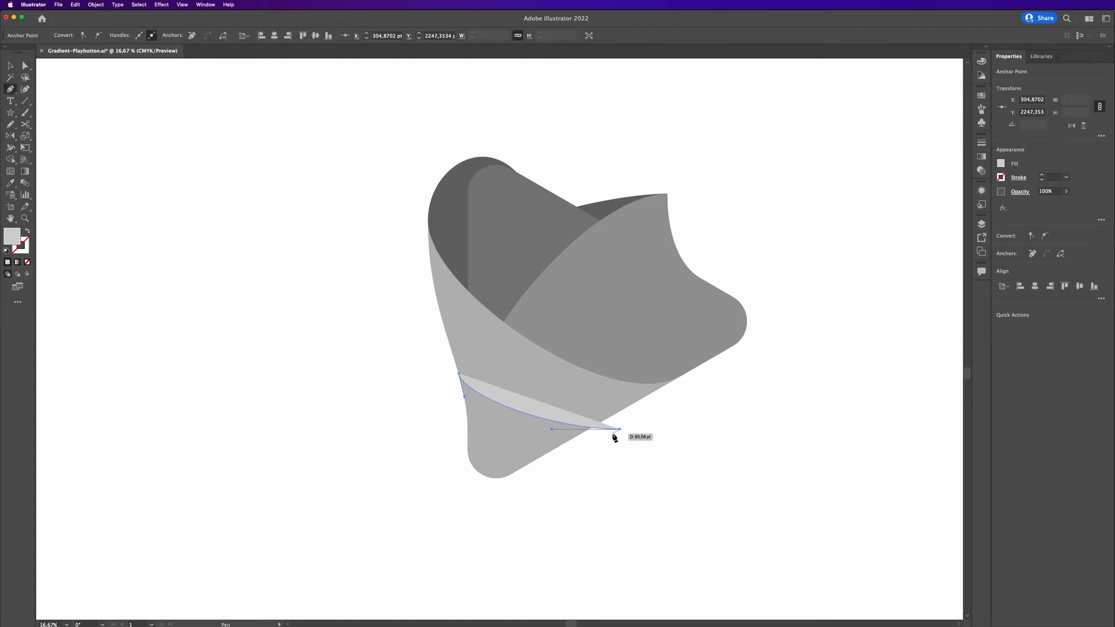
pyautogui.moveTo(523, 468); pyautogui.dragTo(485, 489)
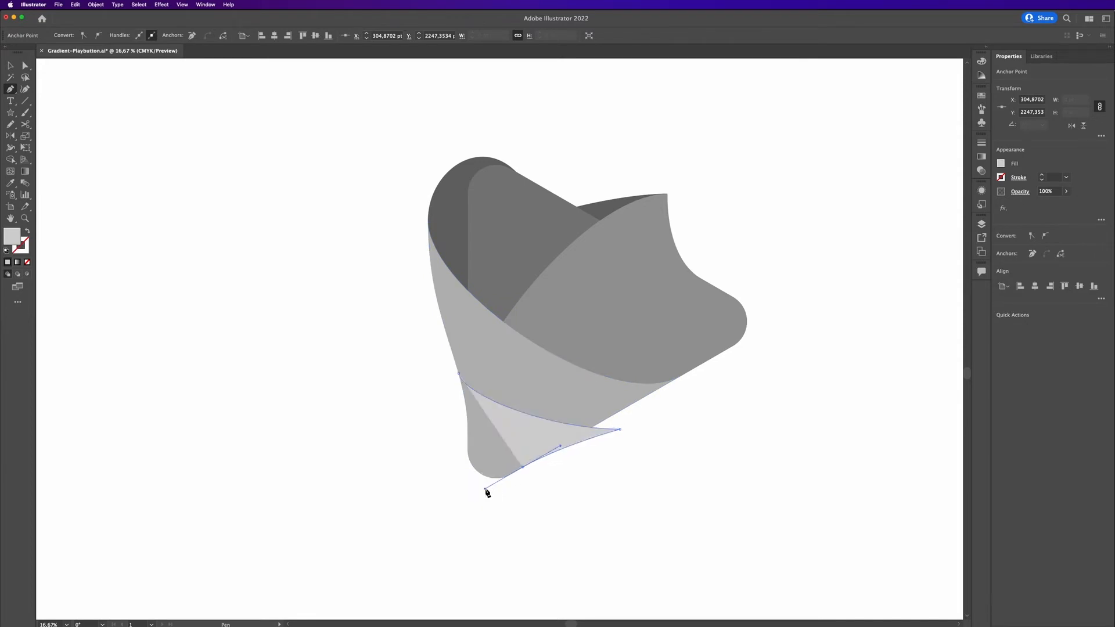
pyautogui.click(525, 468)
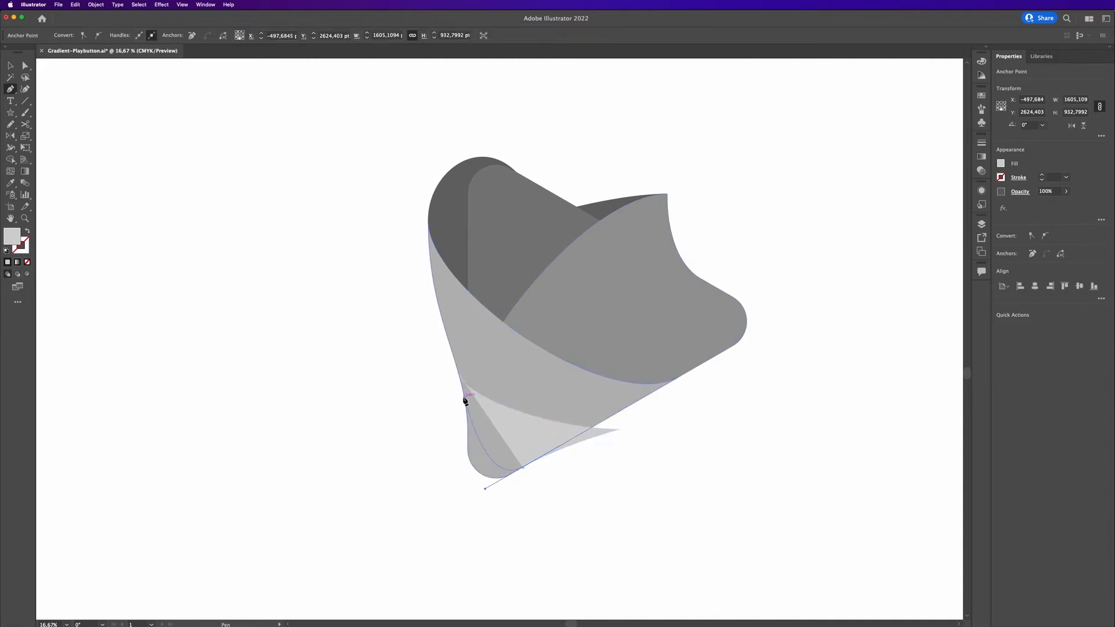
pyautogui.click(459, 374)
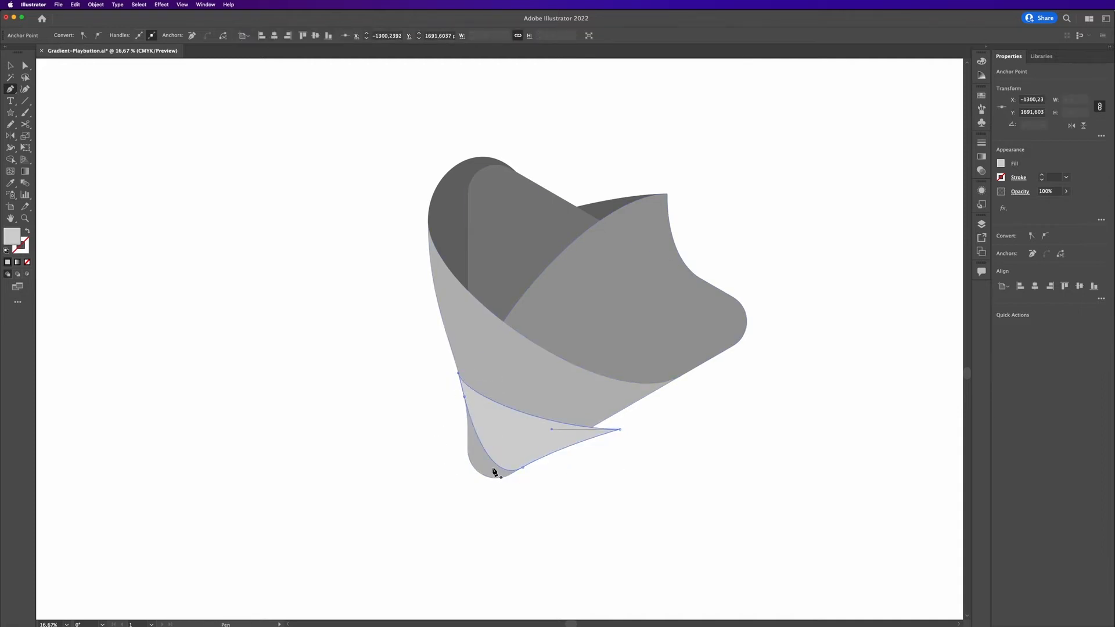
pyautogui.press('v')
pyautogui.click(614, 475)
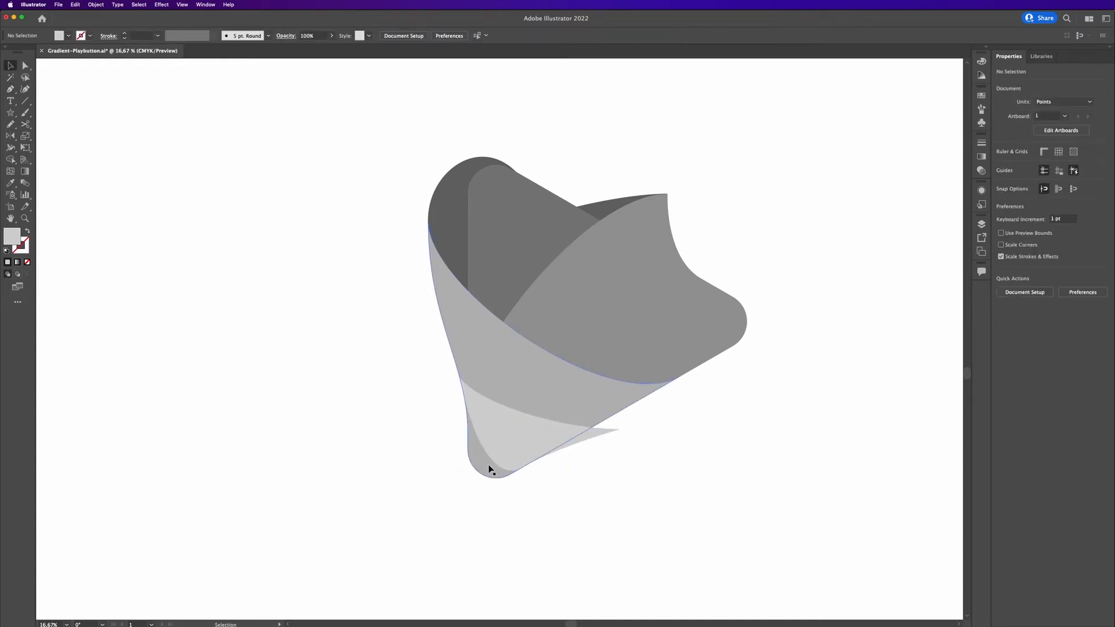
# Duplicate the new curl shape together with the light grey band beside the icon.
pyautogui.click(489, 469)
pyautogui.keyDown('shift'); pyautogui.click(508, 450); pyautogui.keyUp('shift')
pyautogui.click(685, 520)
pyautogui.click(590, 440)
pyautogui.keyDown('shift'); pyautogui.click(593, 406); pyautogui.keyUp('shift')
pyautogui.moveTo(596, 412); pyautogui.dragTo(241, 406)
# Split the duplicated shapes into pieces with Pathfinder Divide.
pyautogui.moveTo(316, 315); pyautogui.dragTo(123, 489)
pyautogui.click(1101, 297)
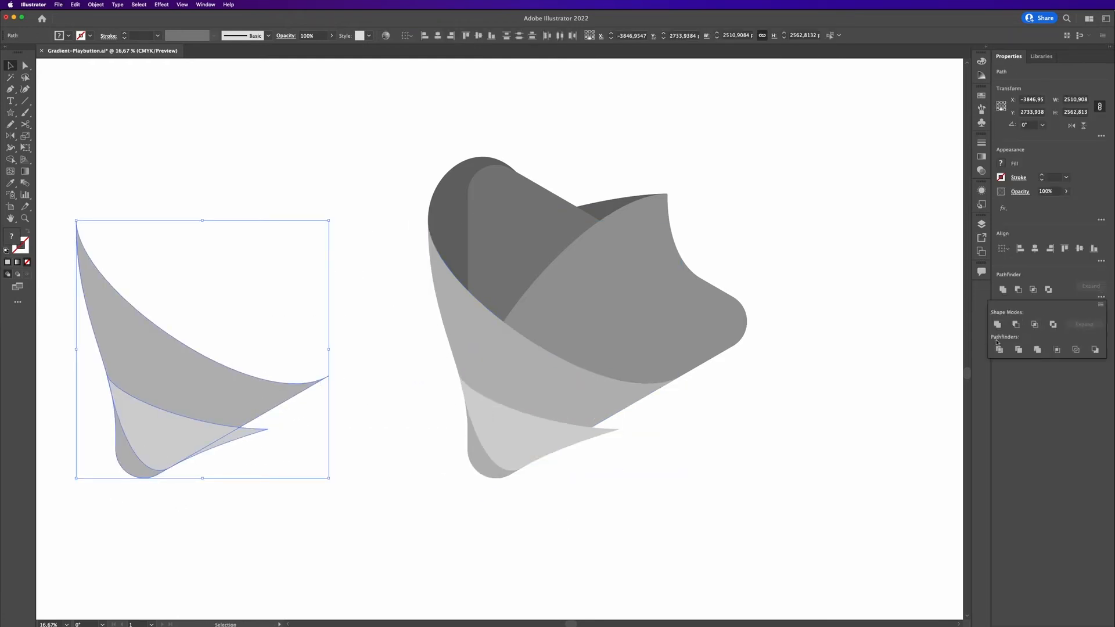
pyautogui.click(999, 349)
# Delete the upper divided pieces and unite the remaining pieces into one curl shape.
pyautogui.click(211, 351)
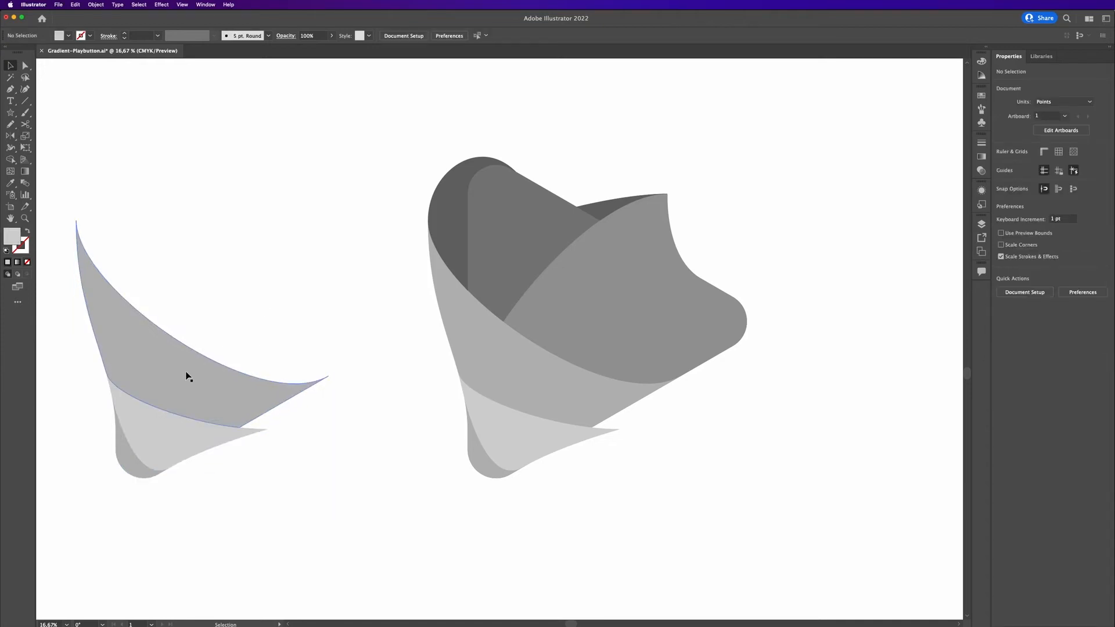
pyautogui.click(187, 375)
pyautogui.click(232, 321)
pyautogui.click(151, 384)
pyautogui.press('Delete')
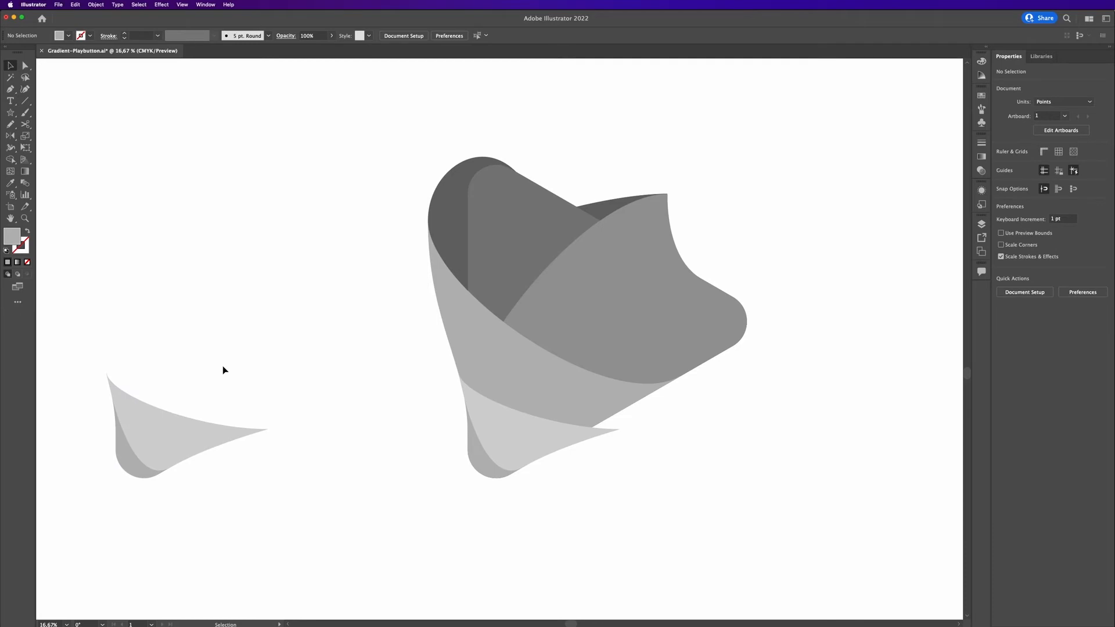
pyautogui.moveTo(221, 368); pyautogui.dragTo(100, 493)
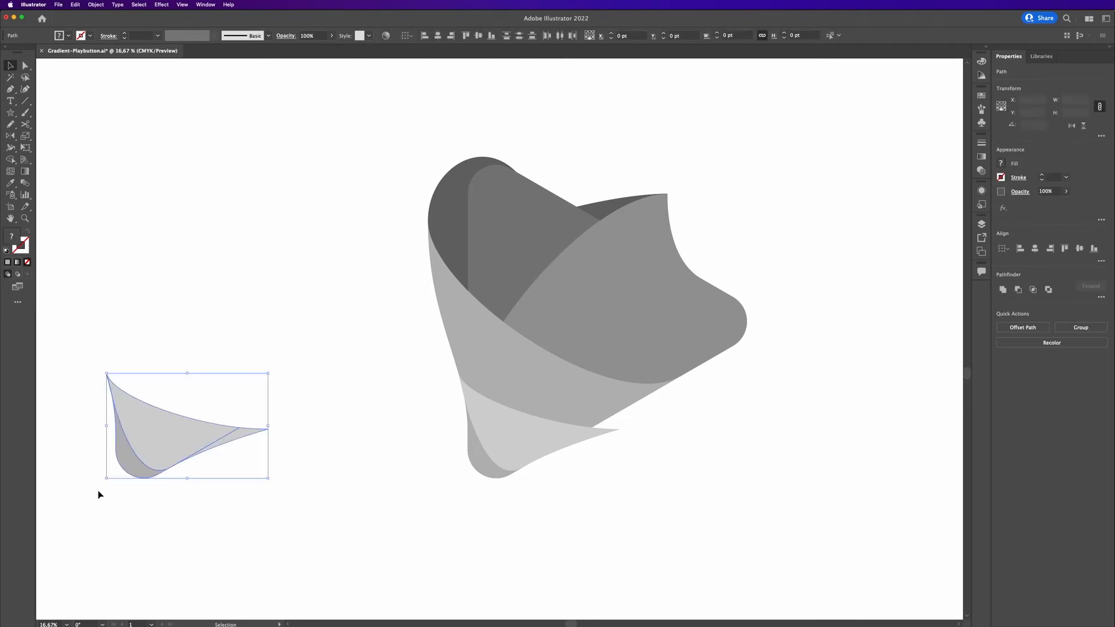
pyautogui.click(1002, 289)
# Delete the original curl on the icon and move the trimmed curl into its place.
pyautogui.click(555, 452)
pyautogui.press('Delete')
pyautogui.click(140, 453)
pyautogui.moveTo(150, 461); pyautogui.dragTo(489, 459)
pyautogui.click(609, 460)
# Draw a small triangular shape at the curl's pointed tip with the Pen tool.
pyautogui.scroll(5, 488, 456)
pyautogui.moveTo(414, 387); pyautogui.dragTo(472, 593)
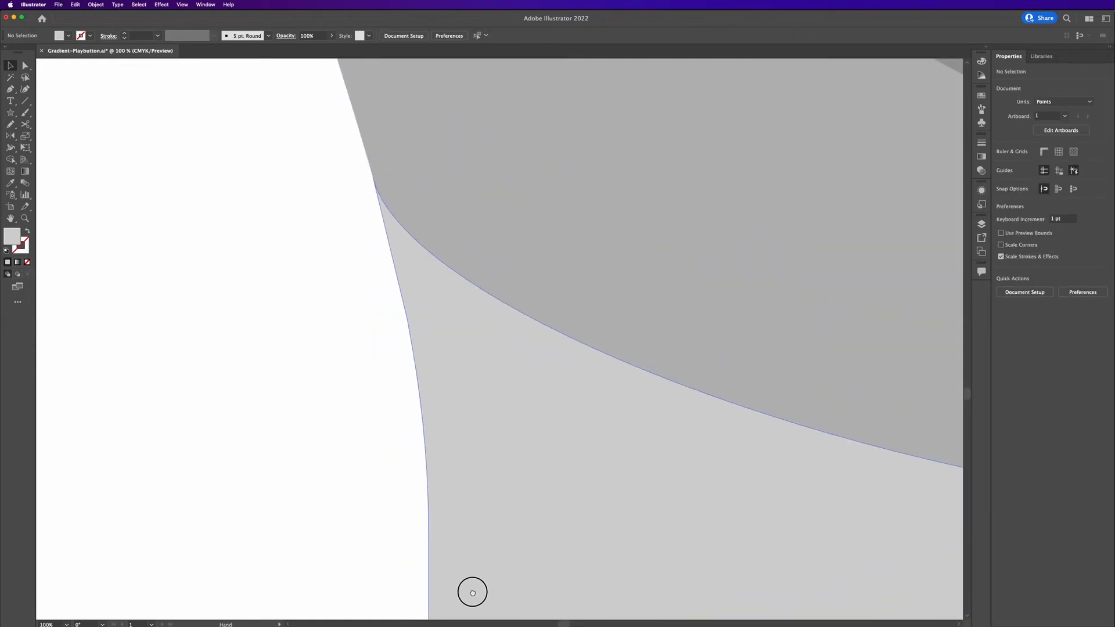
pyautogui.moveTo(518, 533); pyautogui.dragTo(142, 462)
pyautogui.scroll(-3, 684, 540)
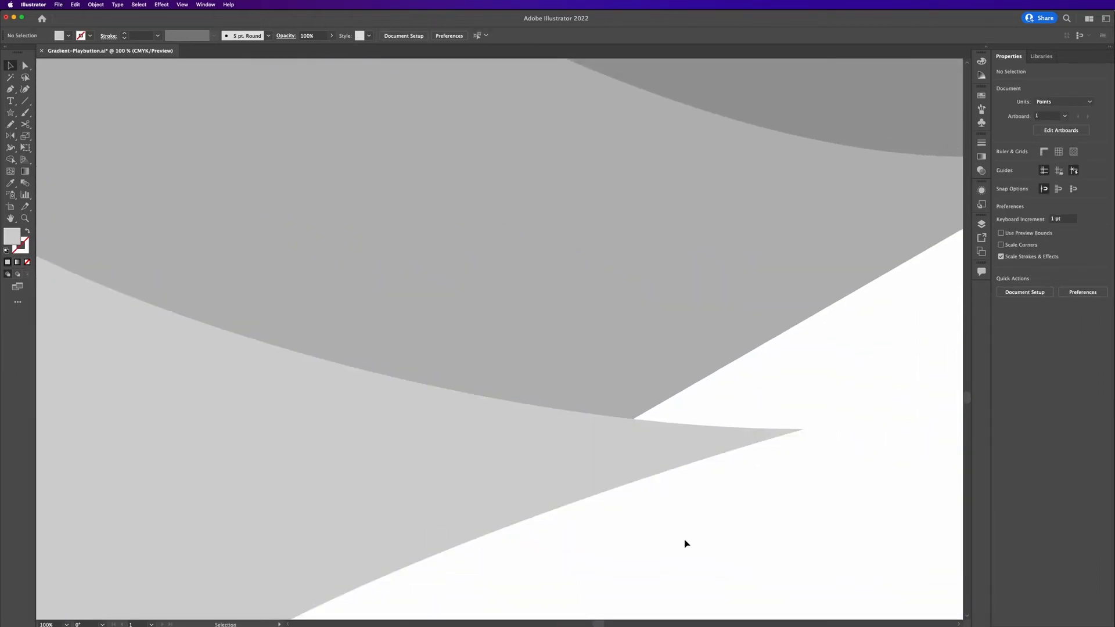
pyautogui.press('p')
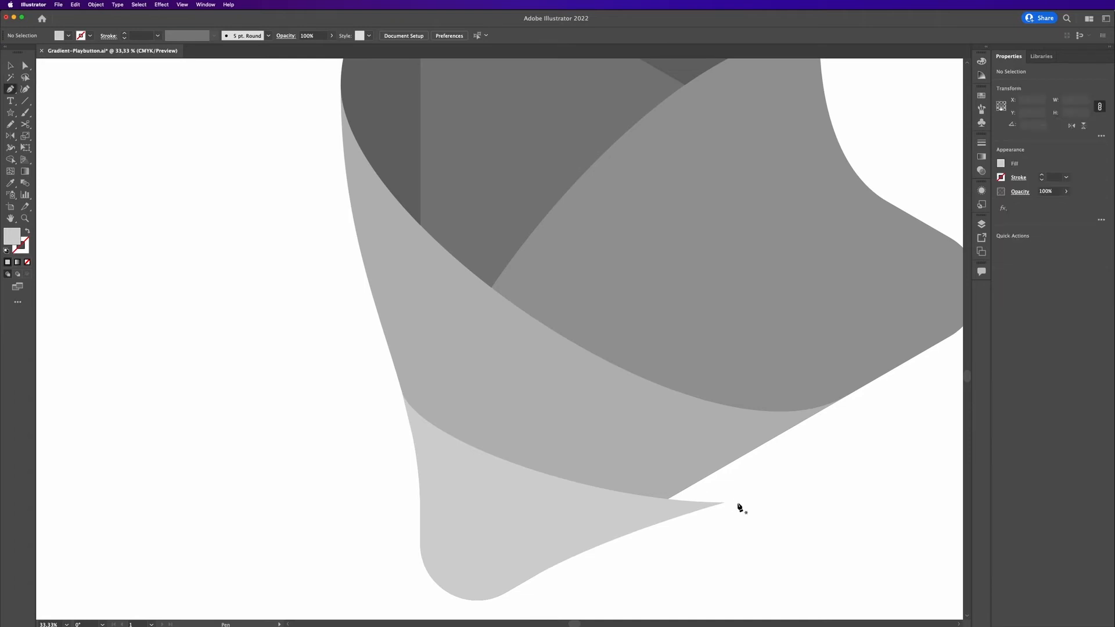
pyautogui.moveTo(726, 503); pyautogui.dragTo(735, 500)
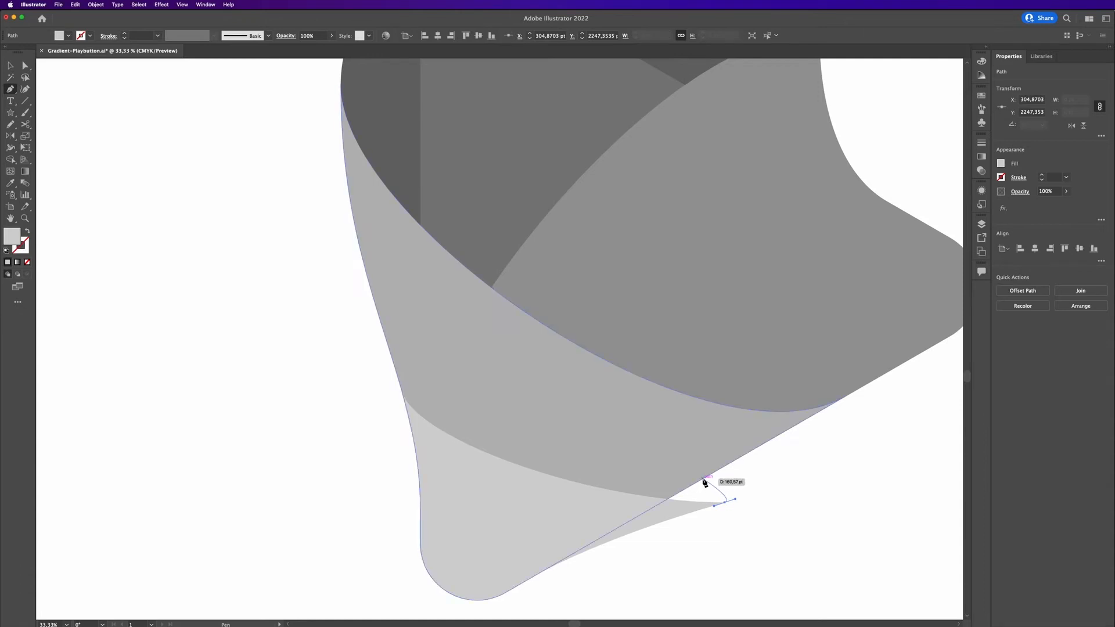
pyautogui.click(705, 482)
pyautogui.click(667, 499)
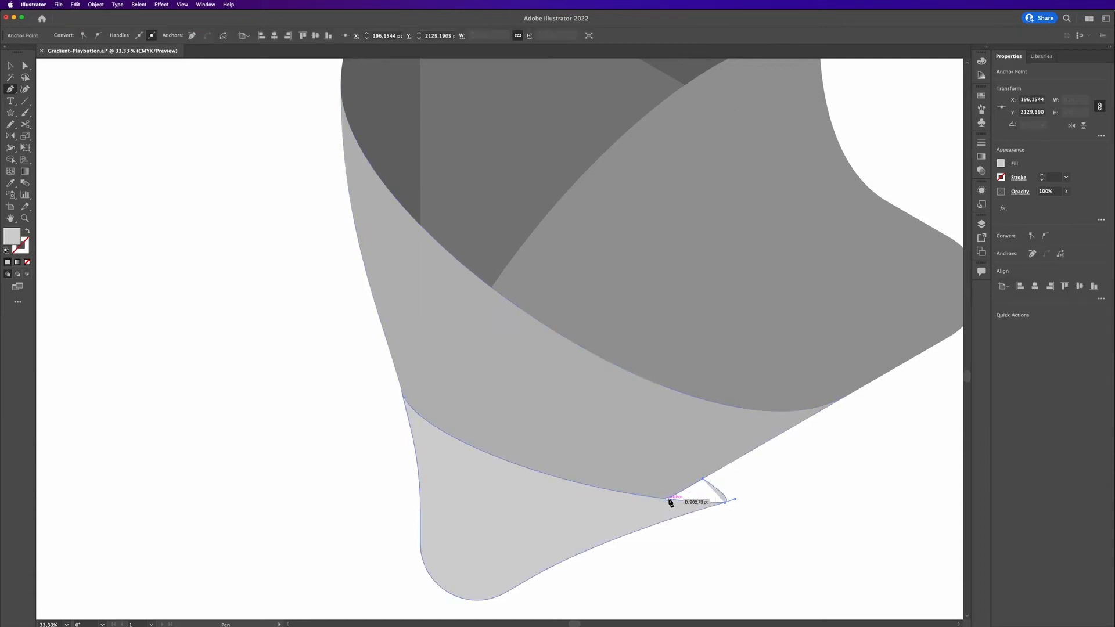
pyautogui.click(681, 504)
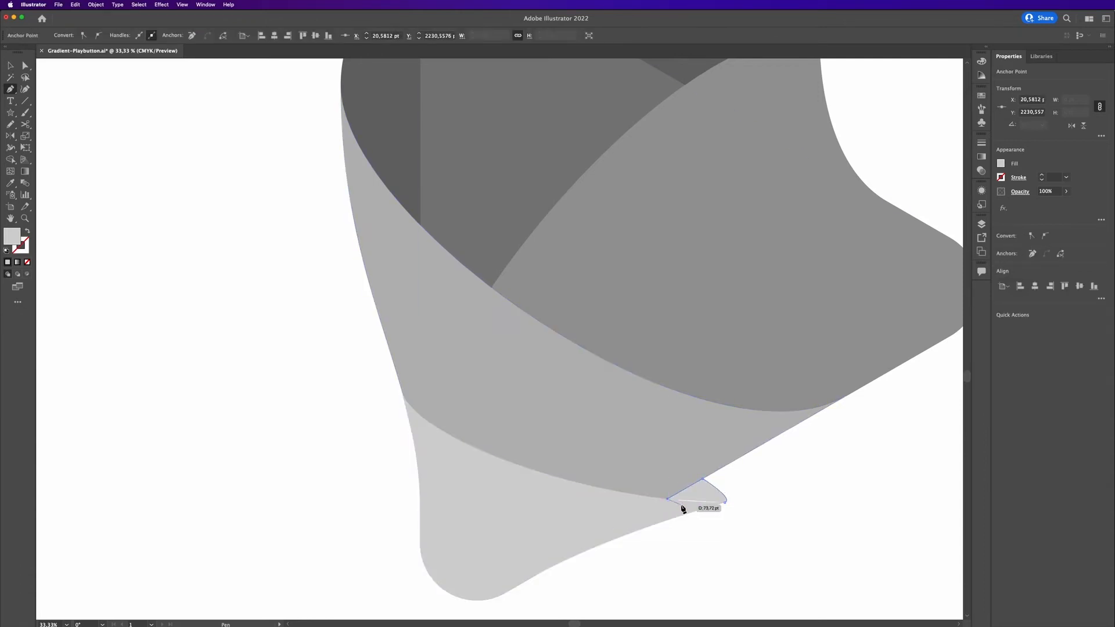
pyautogui.click(725, 503)
# Cut the curl out of the small triangle with Minus Back.
pyautogui.press('v')
pyautogui.click(632, 520)
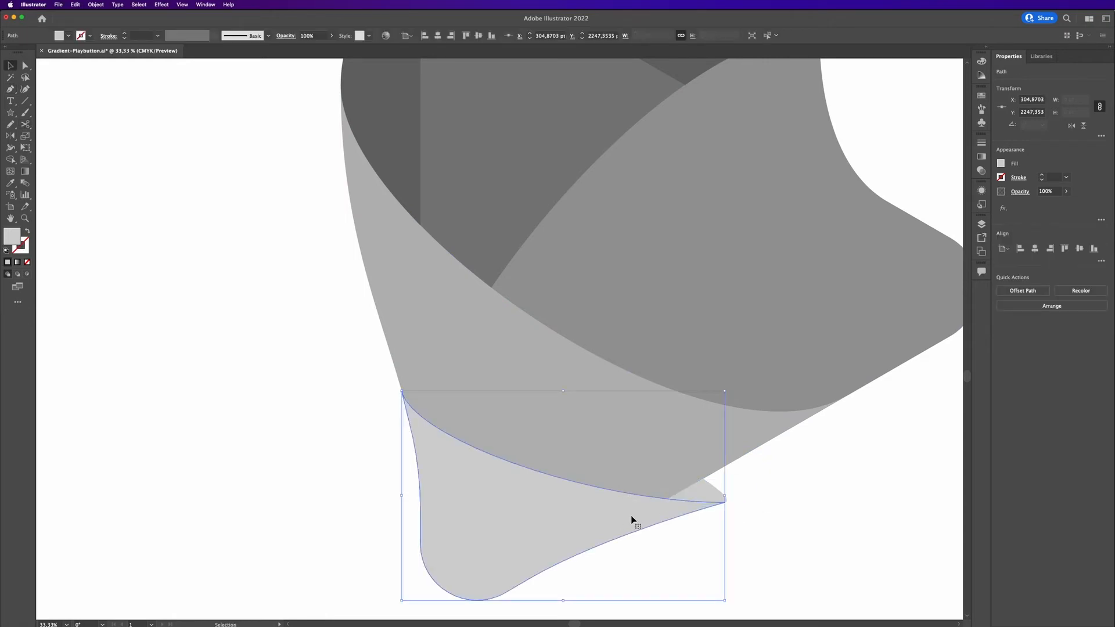
pyautogui.keyDown('shift'); pyautogui.click(719, 497); pyautogui.keyUp('shift')
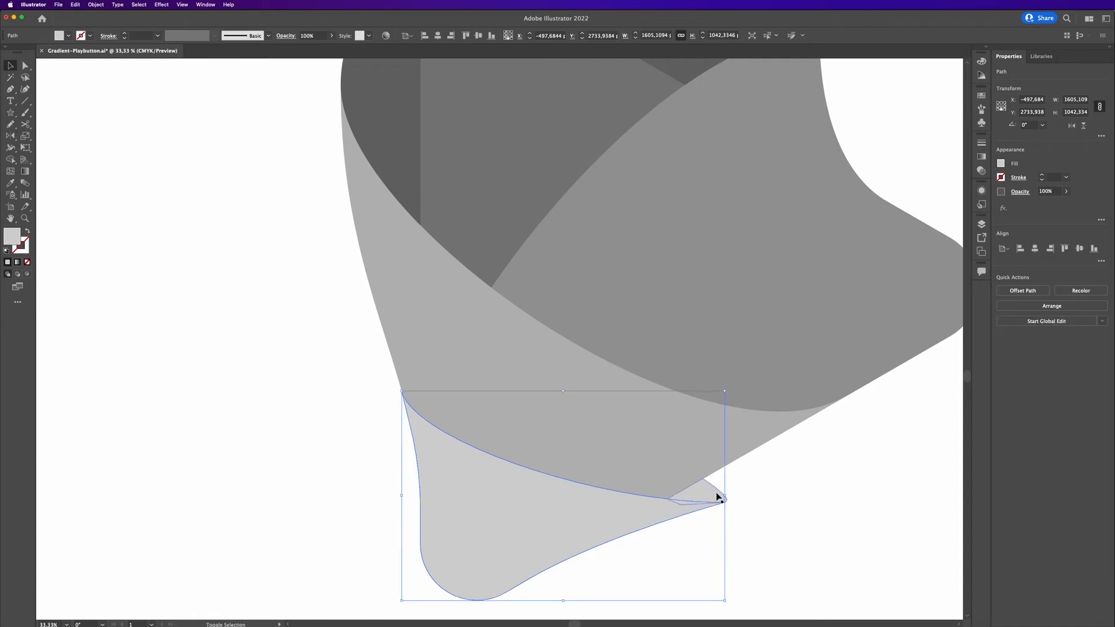
pyautogui.keyDown('shift'); pyautogui.click(719, 497); pyautogui.keyUp('shift')
pyautogui.click(1101, 296)
pyautogui.click(1095, 350)
pyautogui.click(827, 505)
# Fill the small tip piece with the icon's dark grey using the Eyedropper.
pyautogui.click(716, 487)
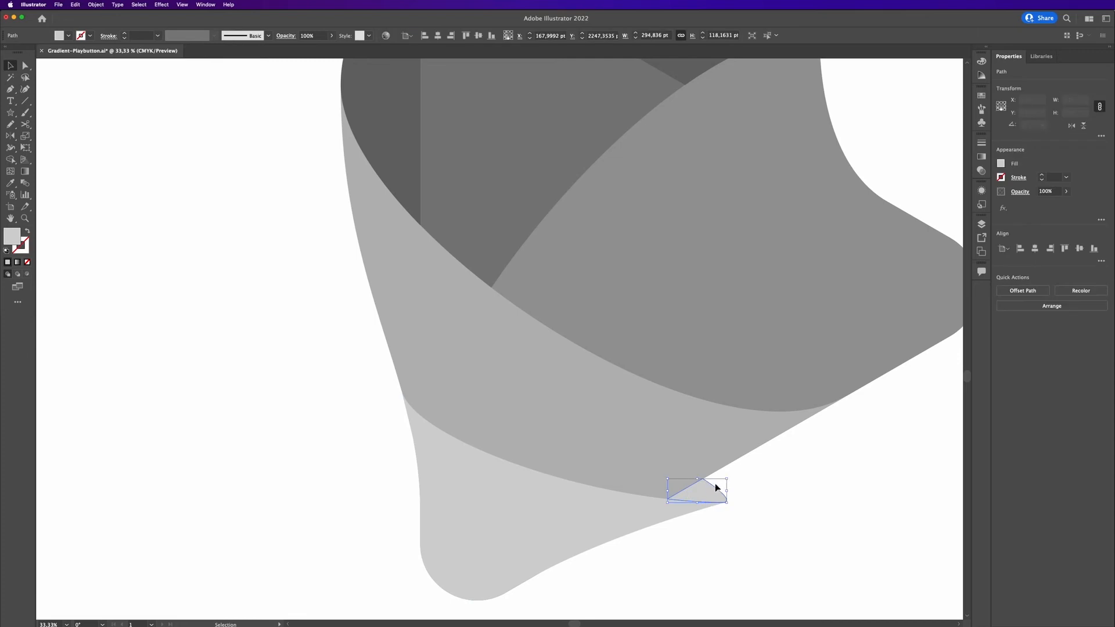
pyautogui.press('i')
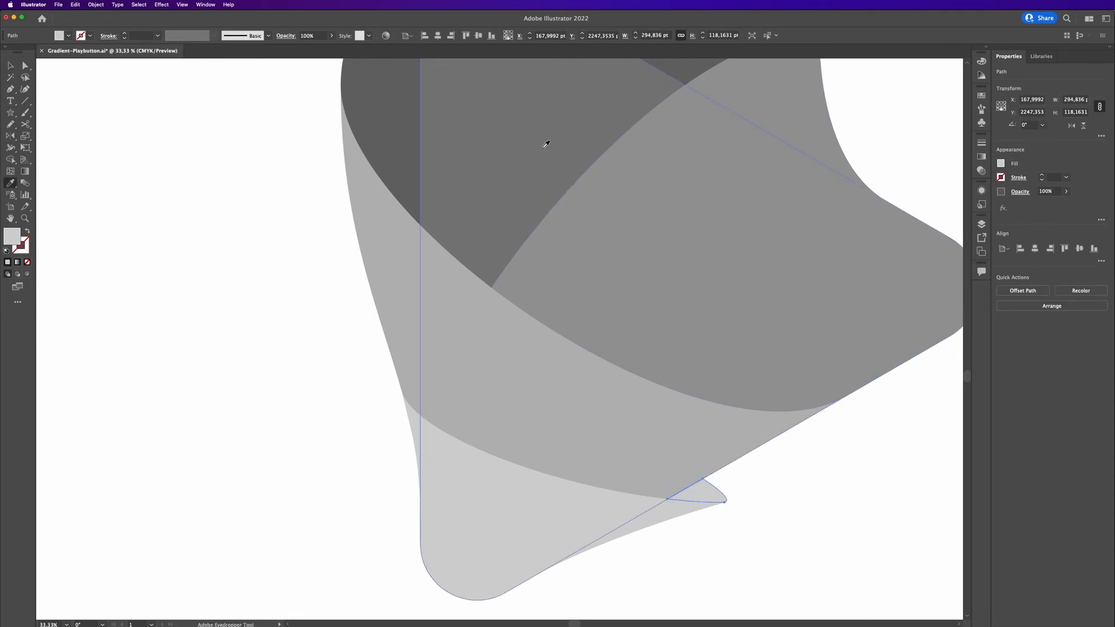
pyautogui.click(681, 76)
pyautogui.press('v')
pyautogui.click(825, 506)
pyautogui.scroll(-2, 827, 475)
pyautogui.moveTo(871, 460); pyautogui.dragTo(626, 429)
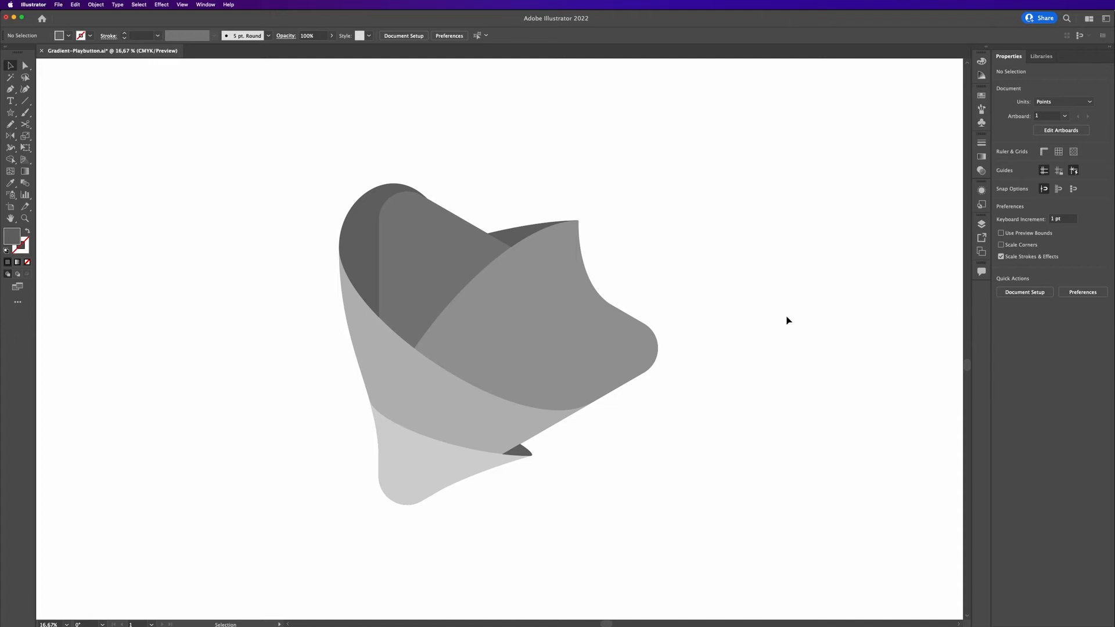
# Fill the front rounded triangle with a pink gradient swatch and angle the gradient from top to bottom.
pyautogui.click(409, 246)
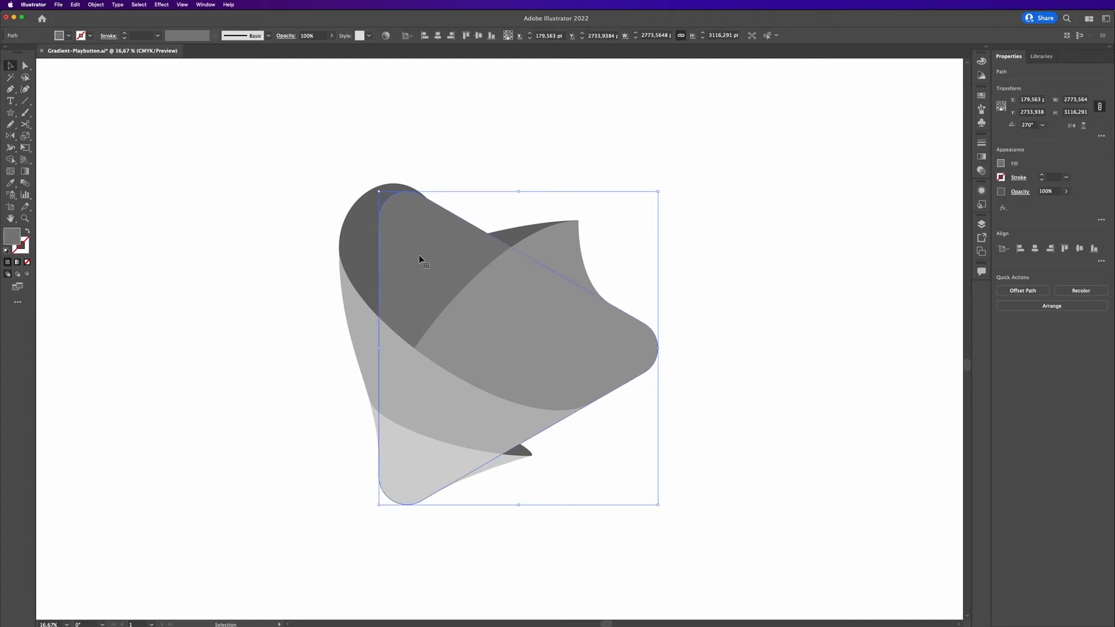
pyautogui.click(1000, 164)
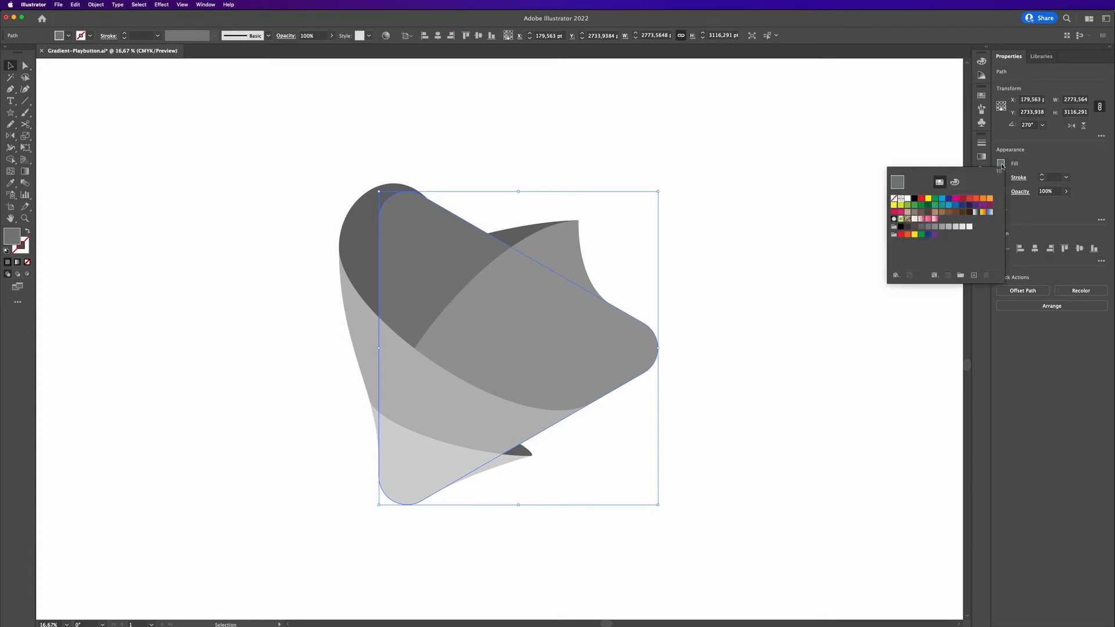
pyautogui.click(928, 220)
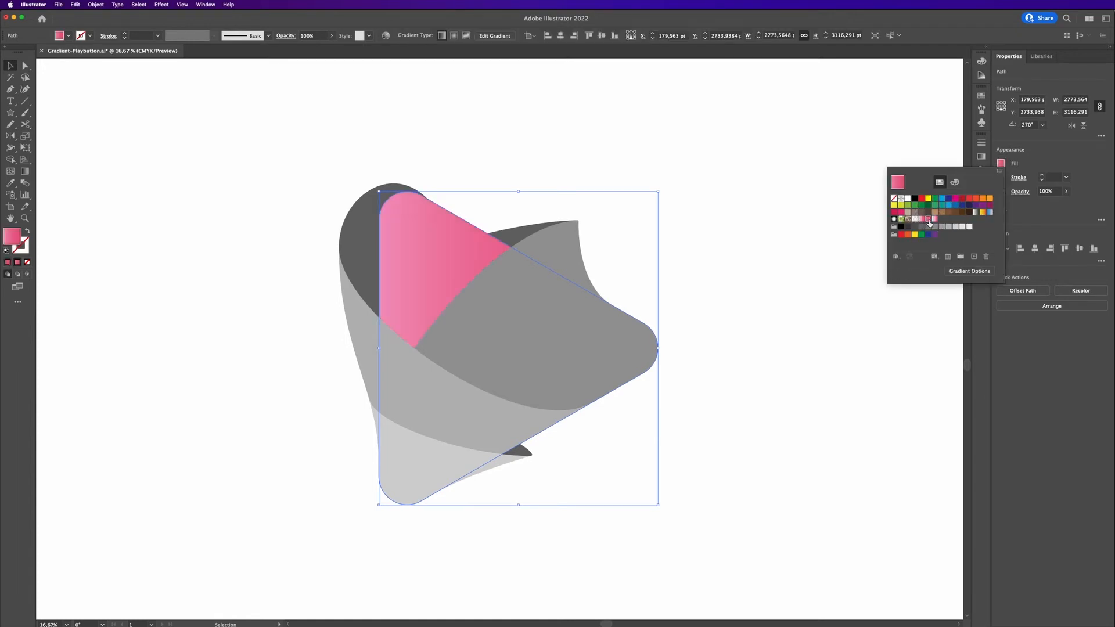
pyautogui.click(735, 193)
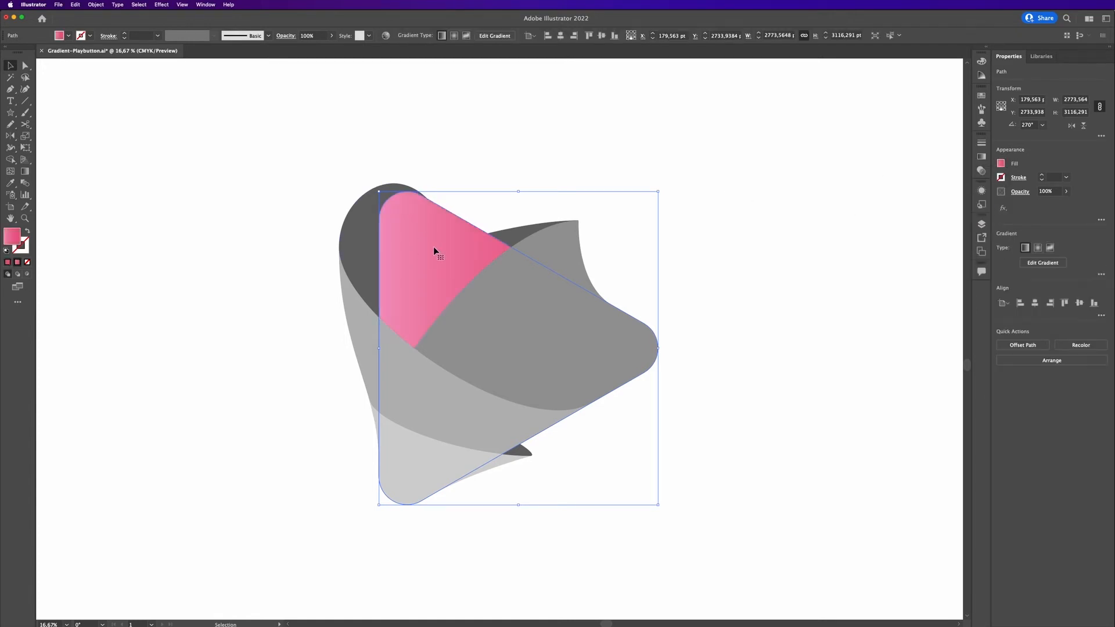
pyautogui.press('g')
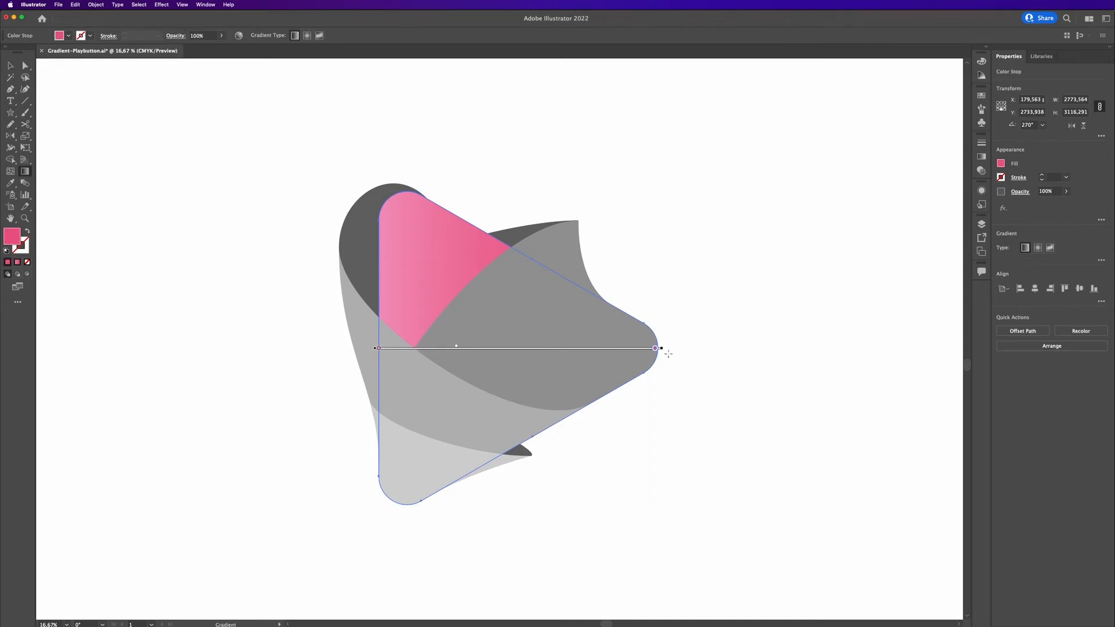
pyautogui.moveTo(432, 217)
pyautogui.mouseDown()
pyautogui.moveTo(435, 363)
pyautogui.moveTo(450, 386)
pyautogui.moveTo(468, 381)
pyautogui.mouseUp()
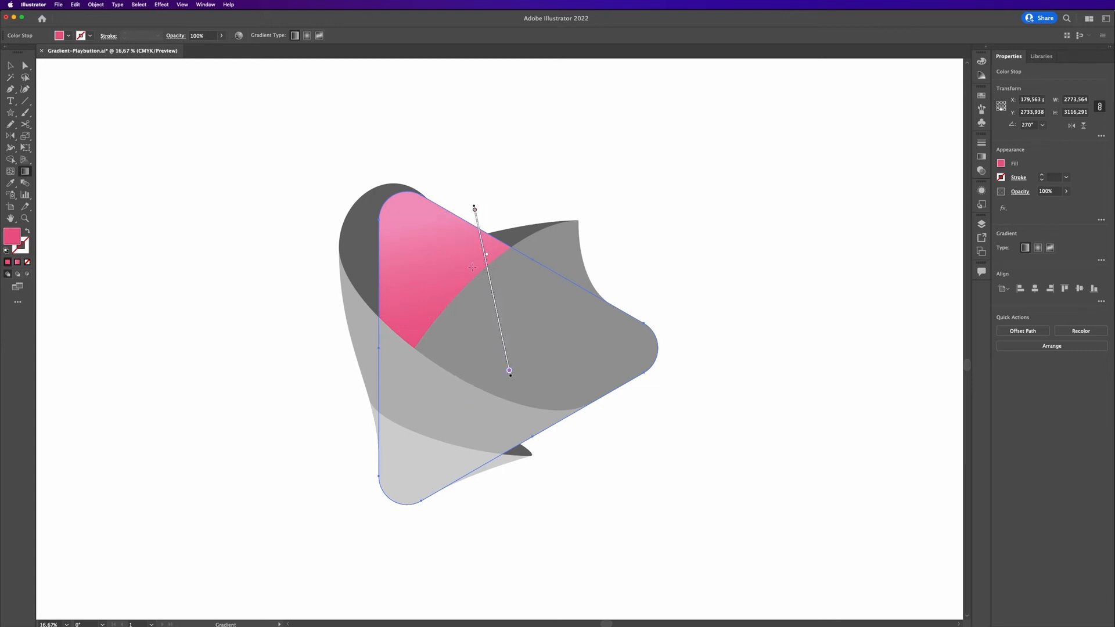
# Fill the curled flap with the pink gradient swatch and angle the gradient from top to bottom.
pyautogui.press('v')
pyautogui.click(720, 262)
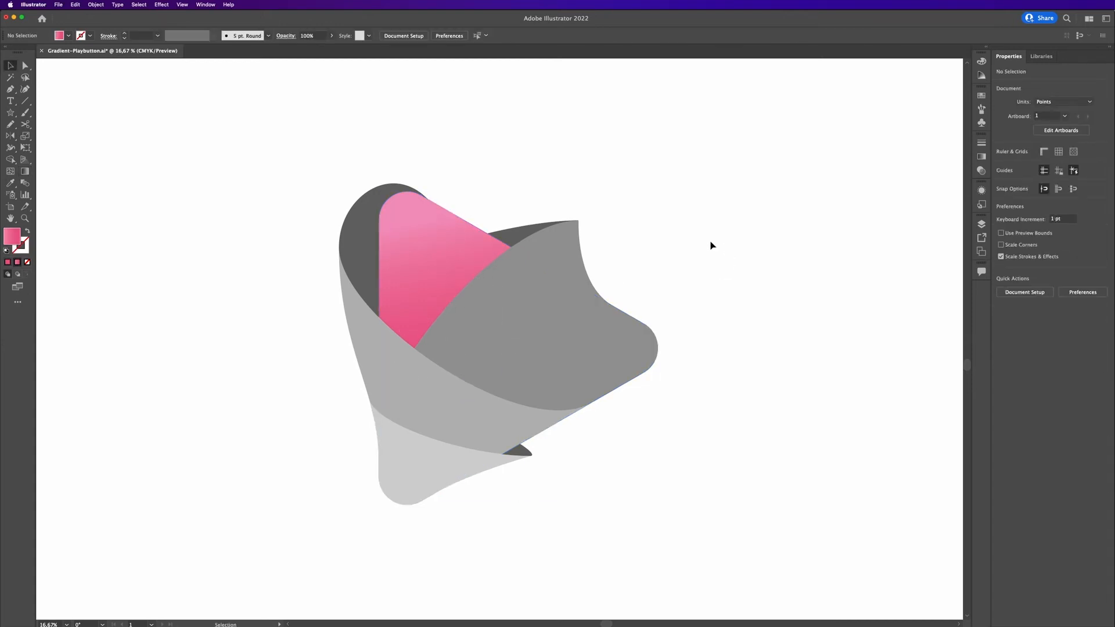
pyautogui.click(550, 308)
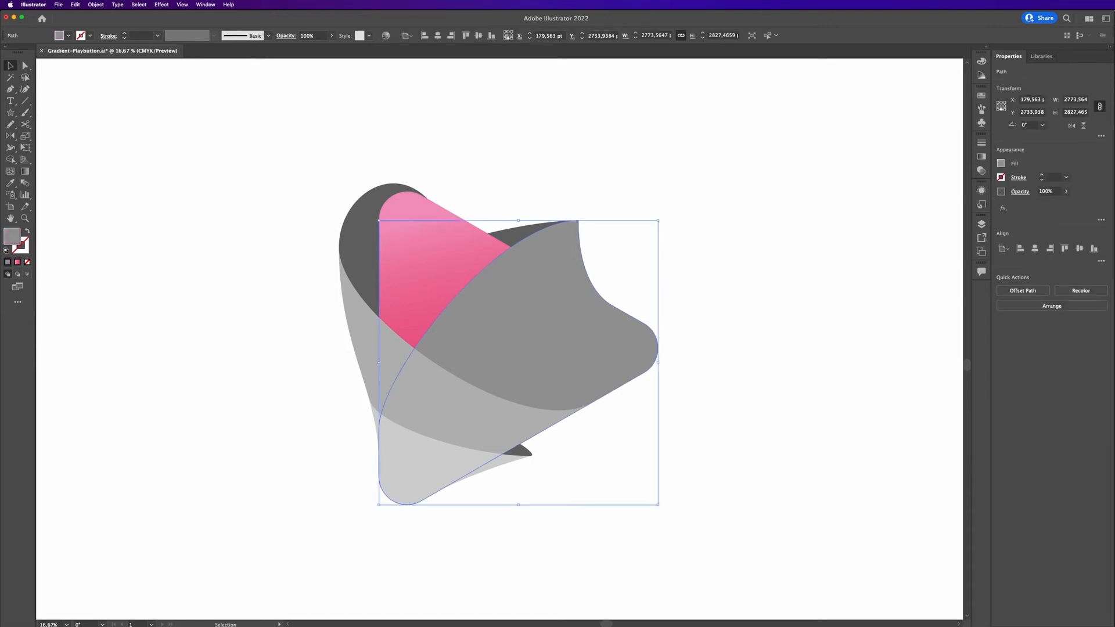
pyautogui.click(1001, 165)
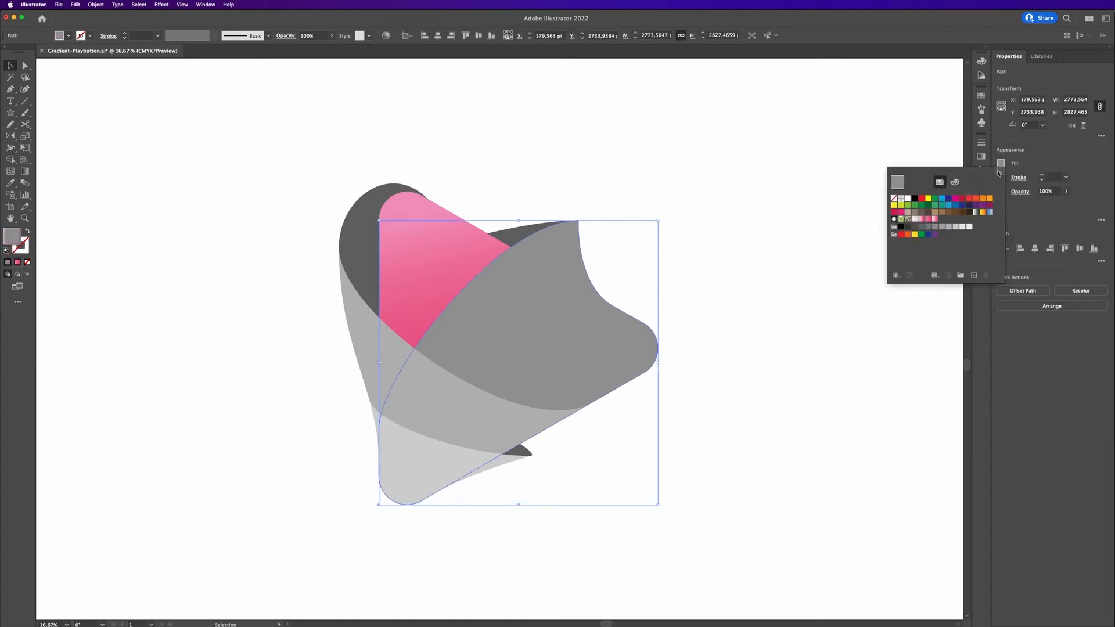
pyautogui.click(934, 220)
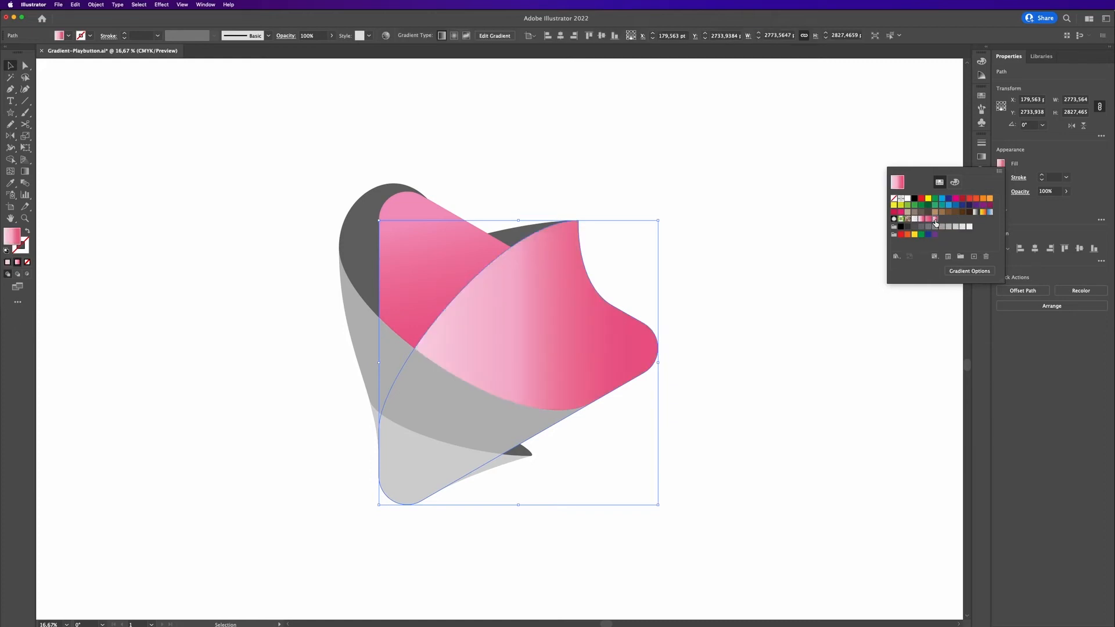
pyautogui.click(830, 269)
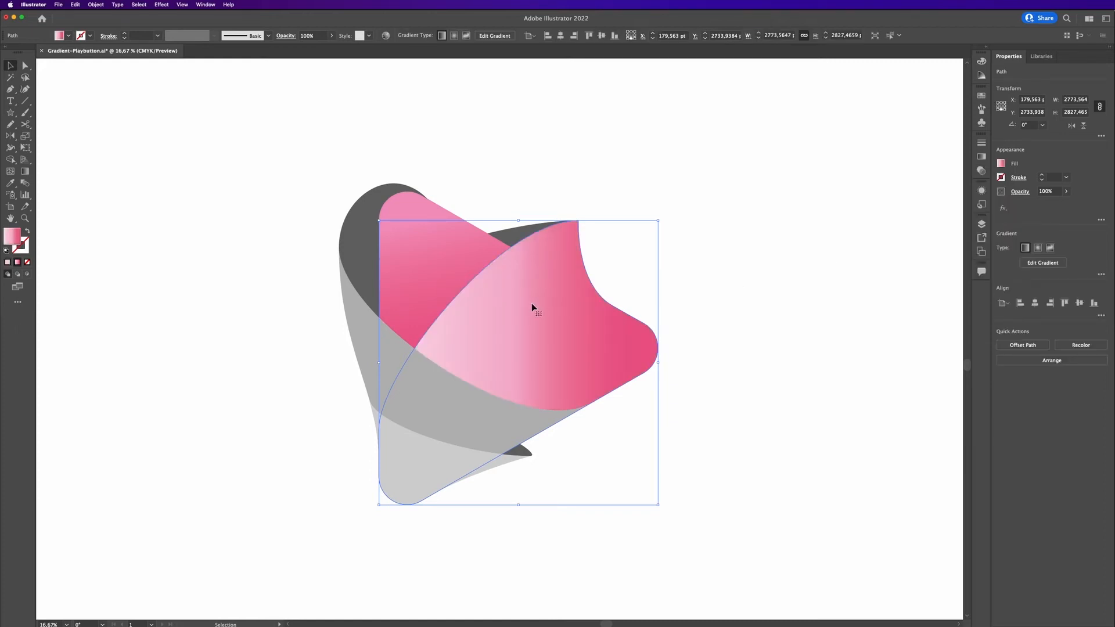
pyautogui.press('g')
pyautogui.moveTo(570, 250); pyautogui.dragTo(473, 491)
pyautogui.moveTo(526, 368)
pyautogui.mouseDown()
pyautogui.moveTo(535, 341)
pyautogui.moveTo(523, 371)
pyautogui.mouseUp()
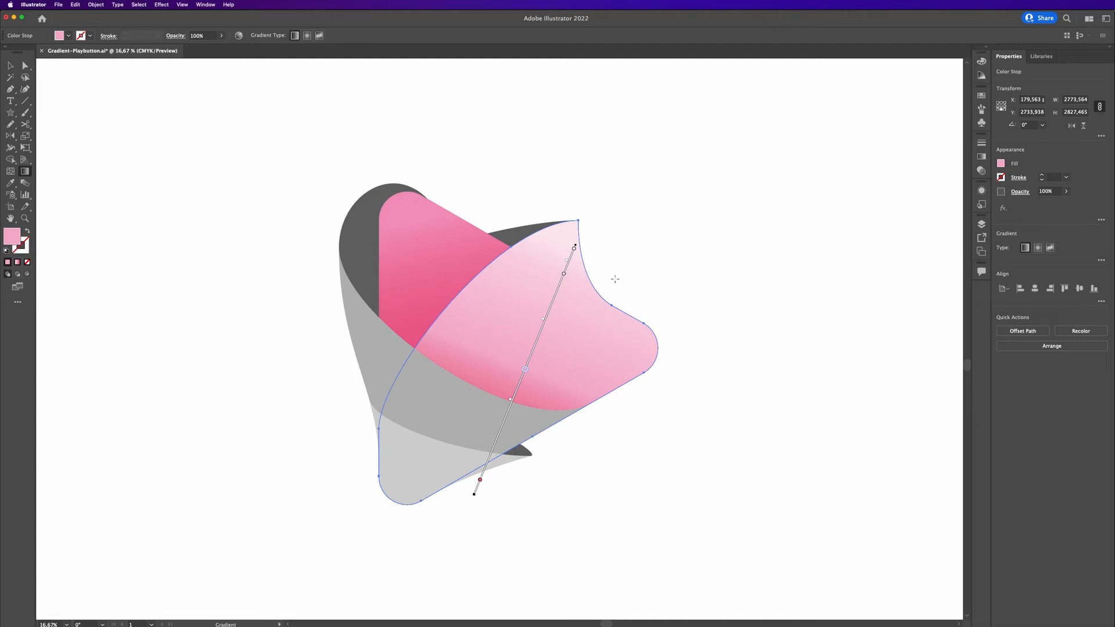
# Set the flap gradient's top stop opacity to 30% and the next stop's opacity to 70%.
pyautogui.click(574, 250)
pyautogui.doubleClick(573, 250)
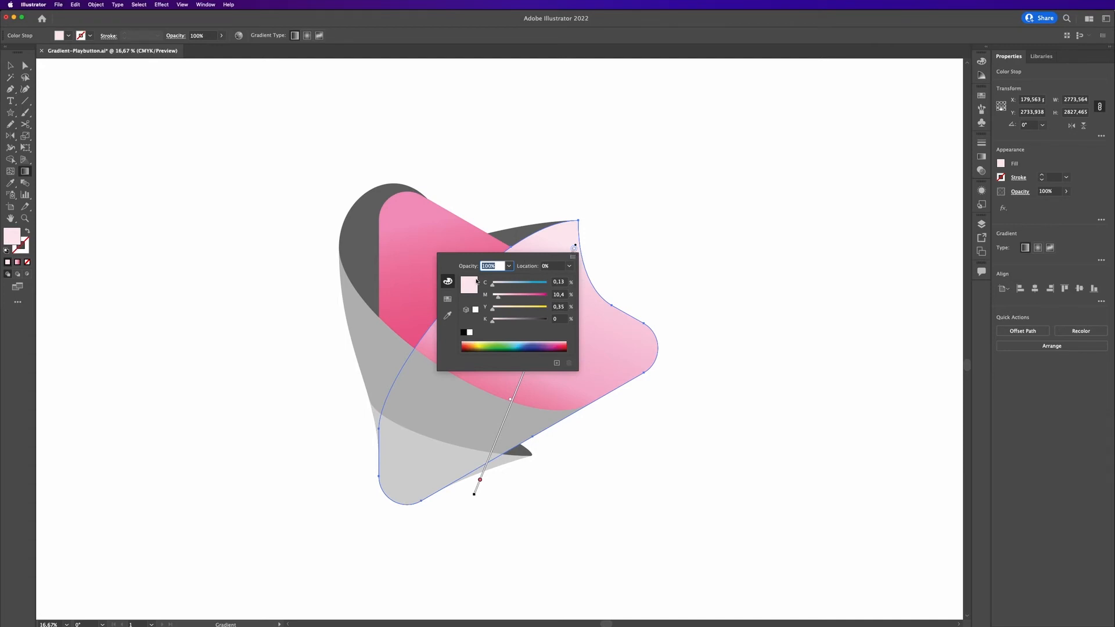
pyautogui.write('30')
pyautogui.press('Return')
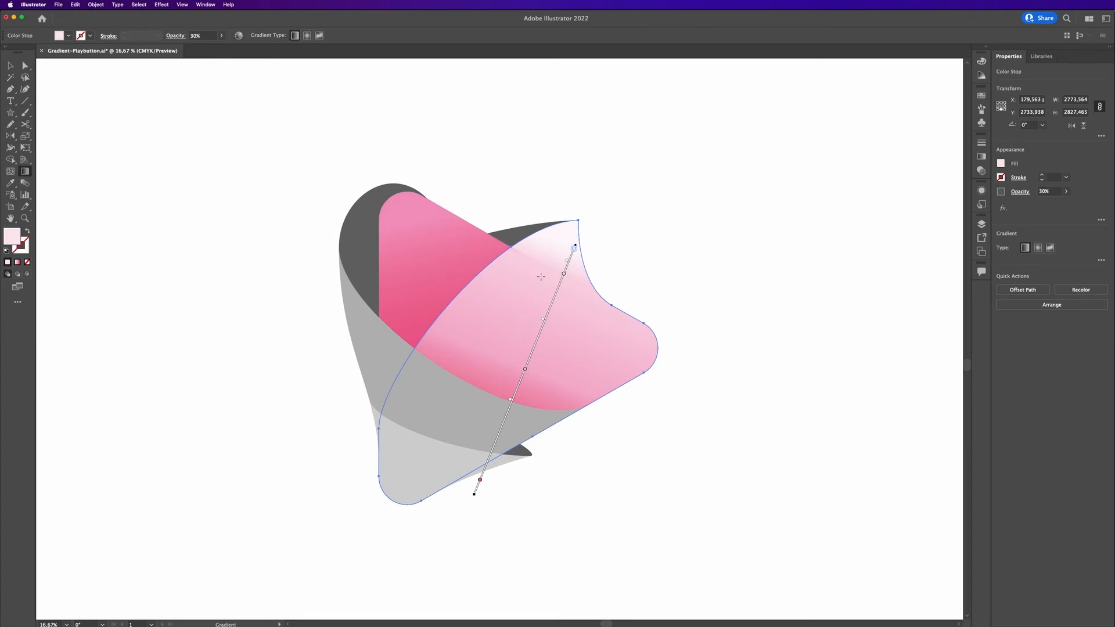
pyautogui.doubleClick(563, 274)
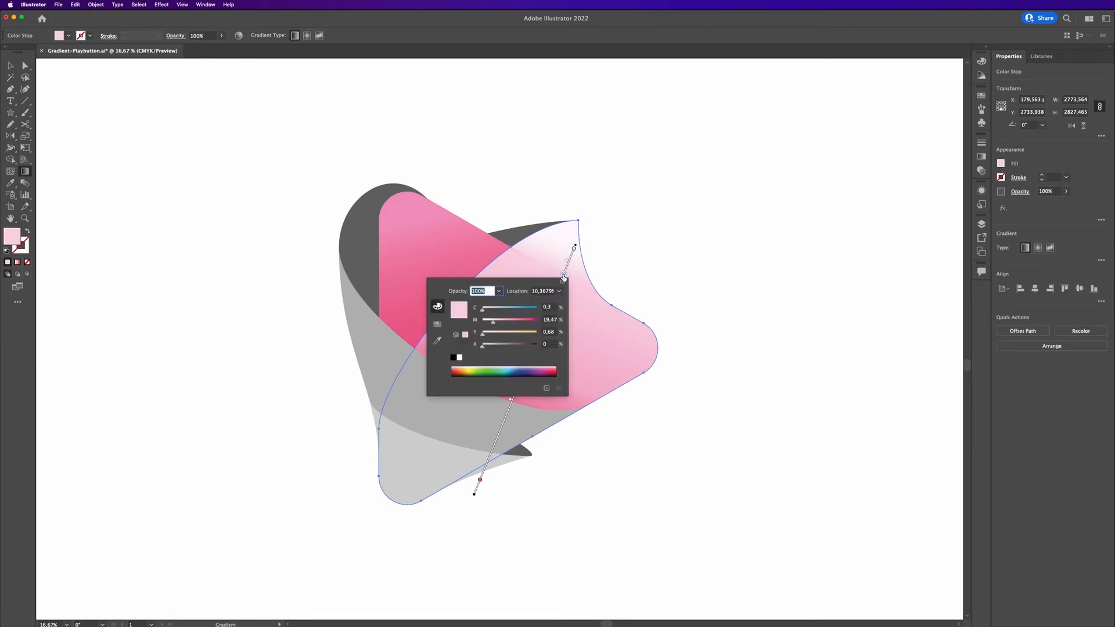
pyautogui.write('7')
pyautogui.press('Return')
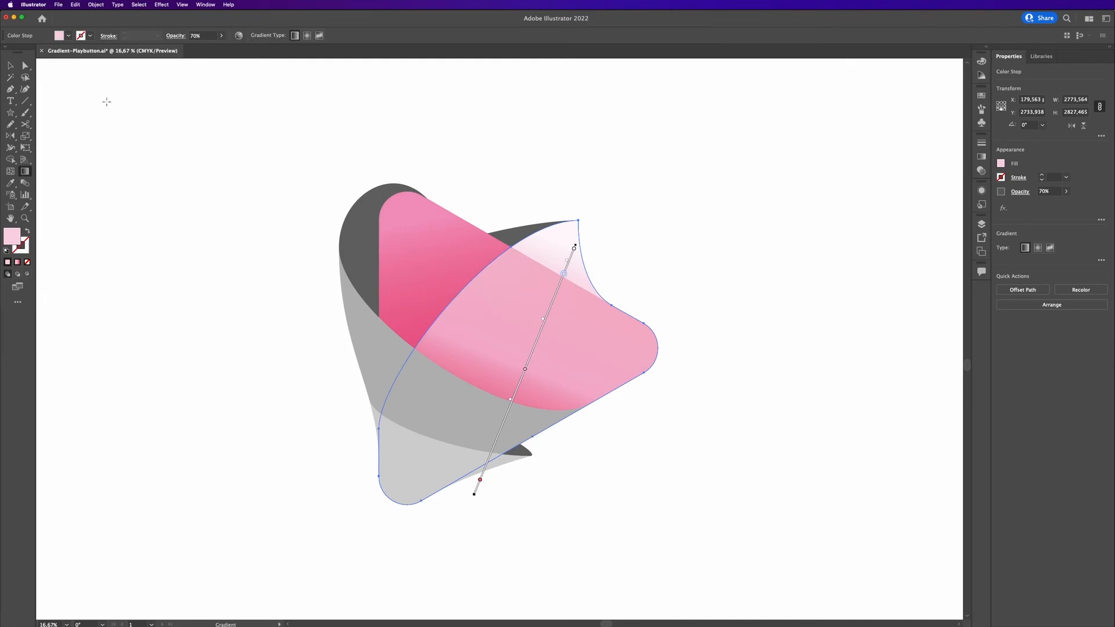
# Copy the front triangle's gradient onto the small sliver behind the curl's top with the Eyedropper and angle it downward.
pyautogui.click(10, 66)
pyautogui.click(145, 152)
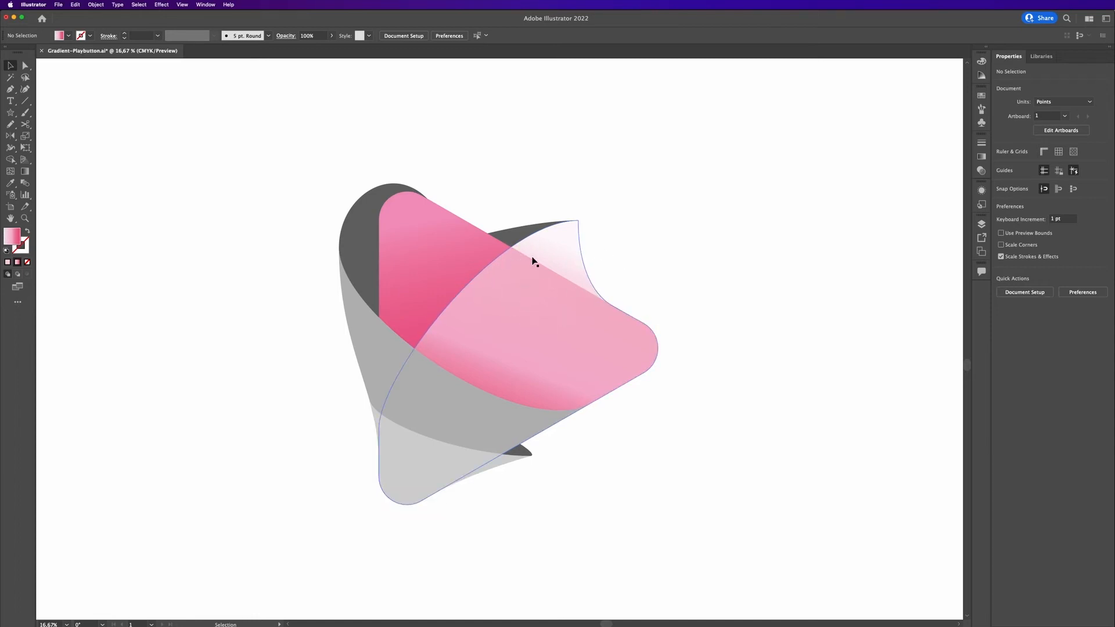
pyautogui.click(517, 243)
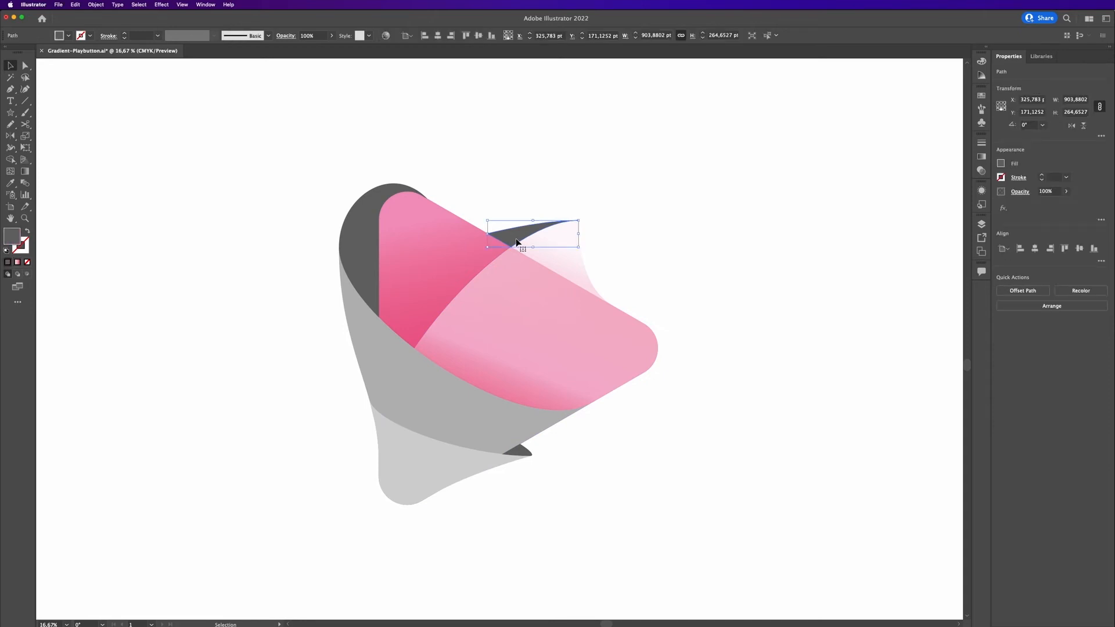
pyautogui.press('i')
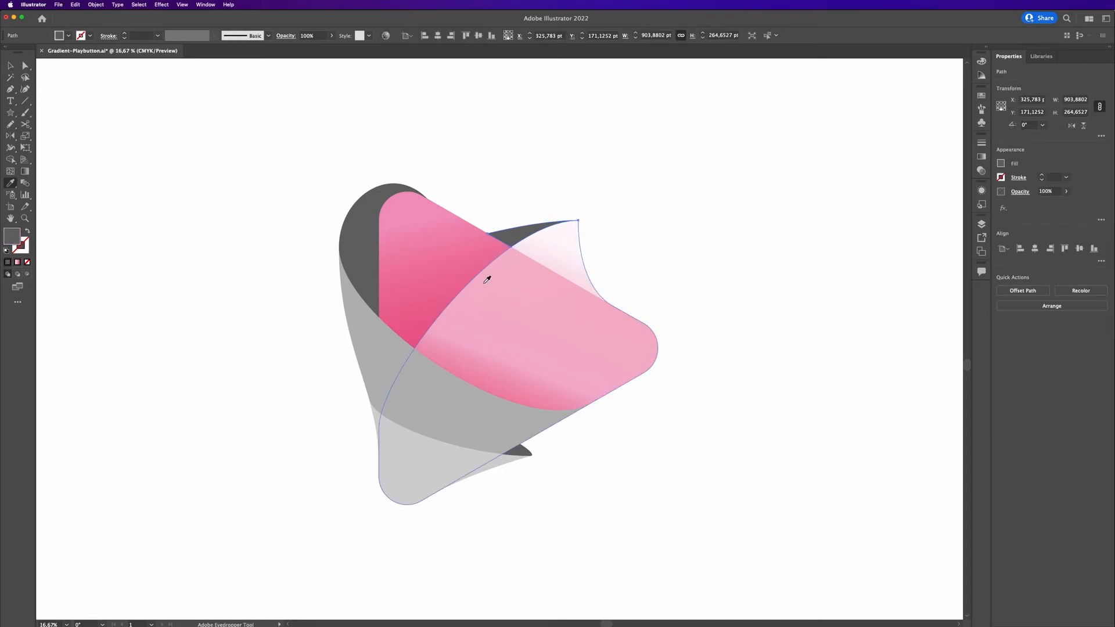
pyautogui.click(434, 286)
pyautogui.press('v')
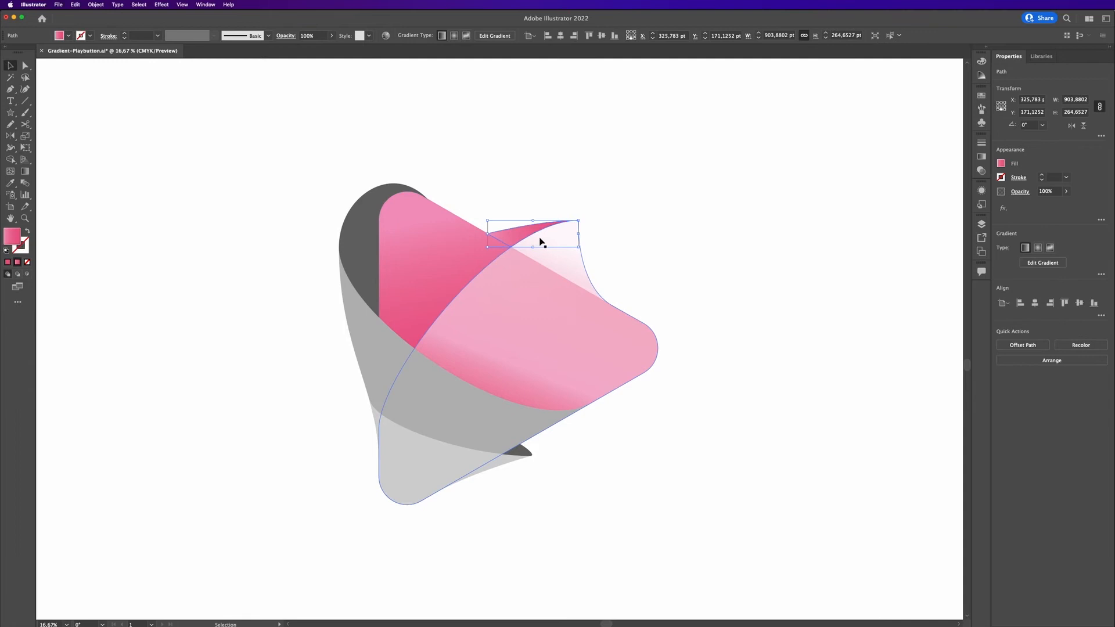
pyautogui.press('g')
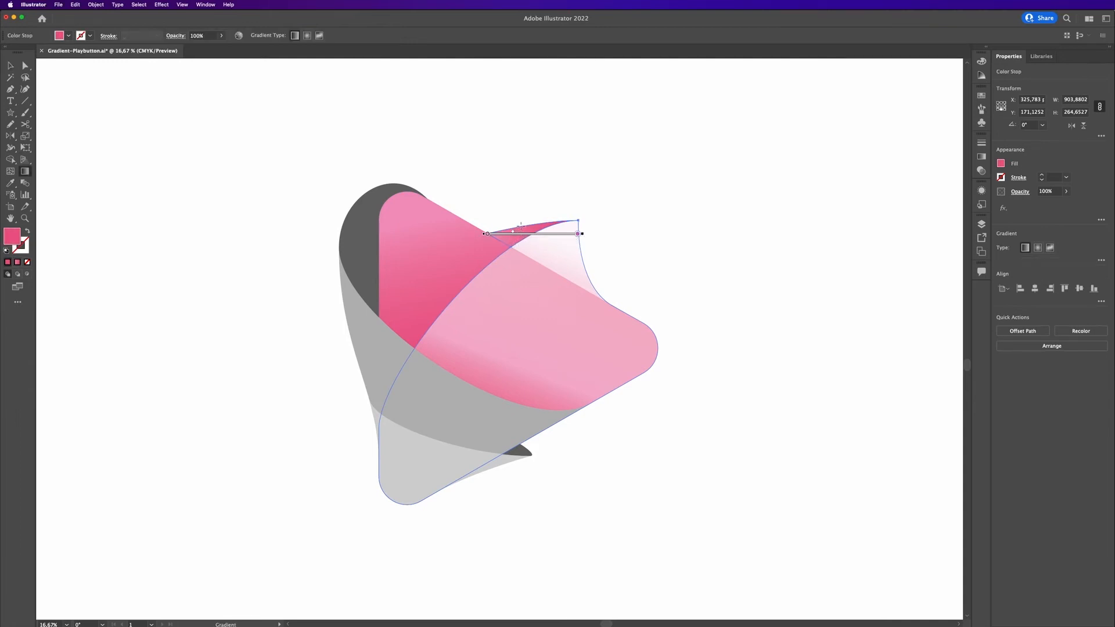
pyautogui.moveTo(534, 220)
pyautogui.mouseDown()
pyautogui.moveTo(500, 253)
pyautogui.moveTo(524, 277)
pyautogui.mouseUp()
pyautogui.press('v')
pyautogui.click(754, 219)
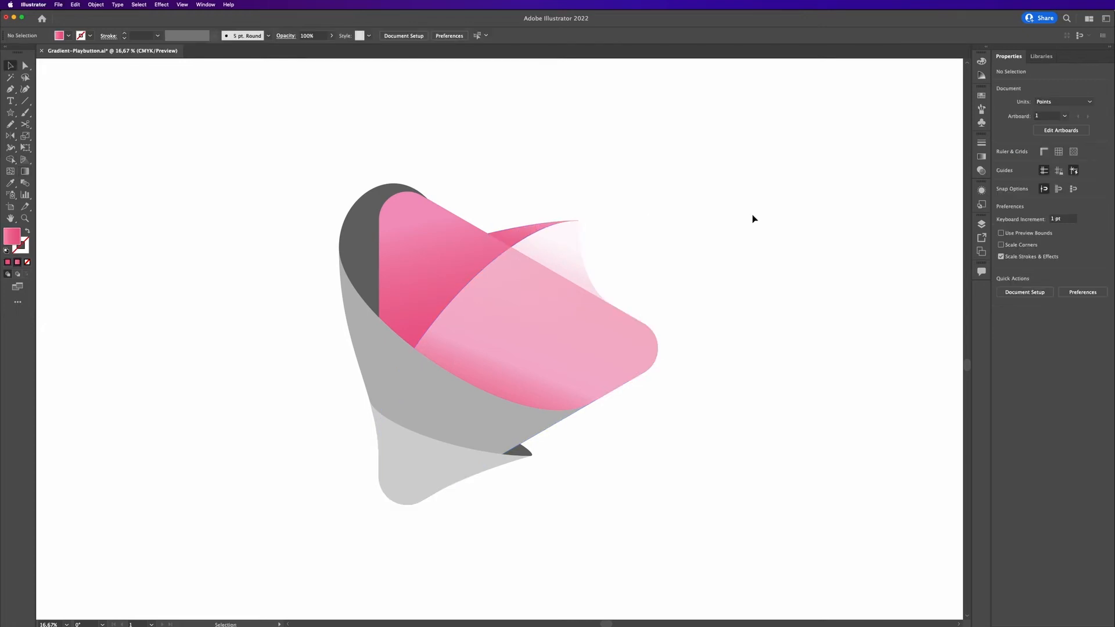
# Copy the front triangle's gradient onto the back rounded triangle with the Eyedropper and angle it.
pyautogui.click(376, 235)
pyautogui.press('i')
pyautogui.click(447, 262)
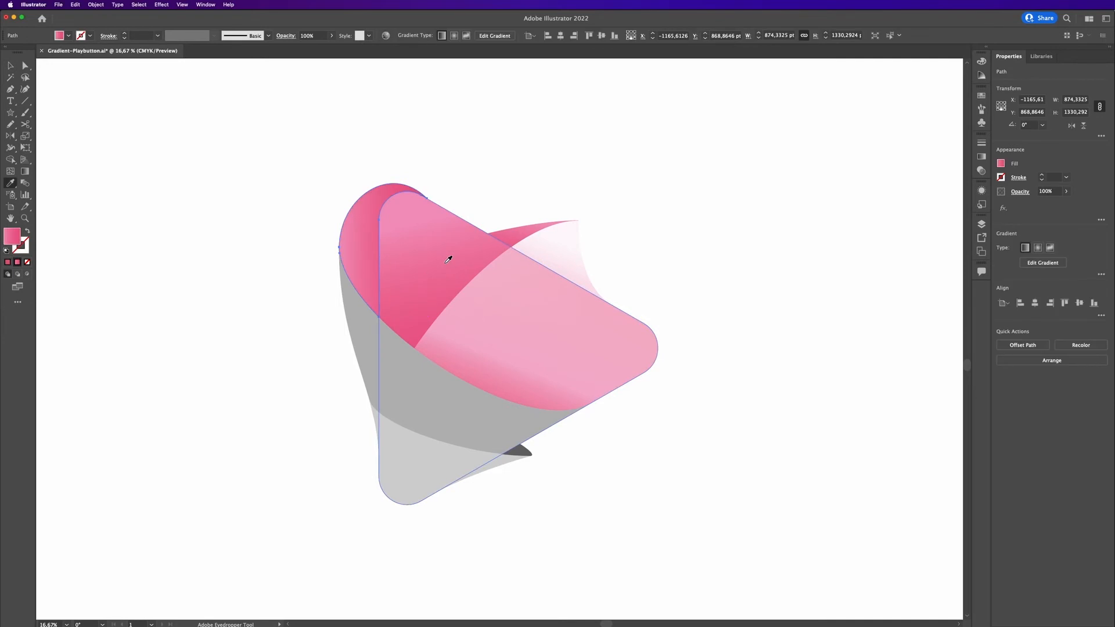
pyautogui.press('g')
pyautogui.moveTo(360, 226); pyautogui.dragTo(401, 254)
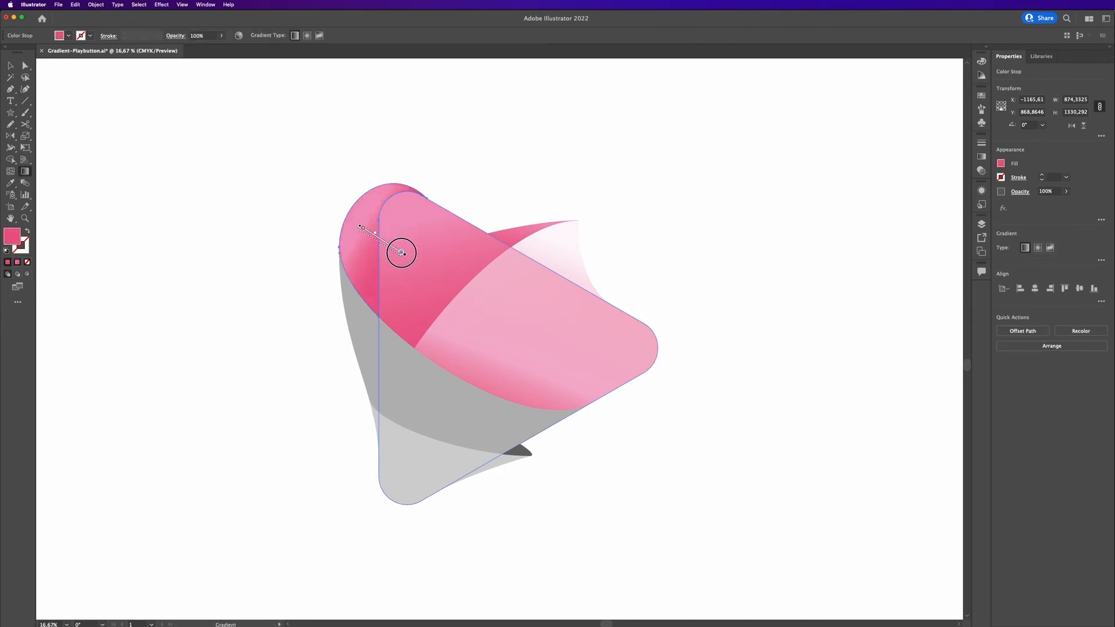
# Switch the back triangle's gradient to radial and reposition its center and direction.
pyautogui.click(307, 35)
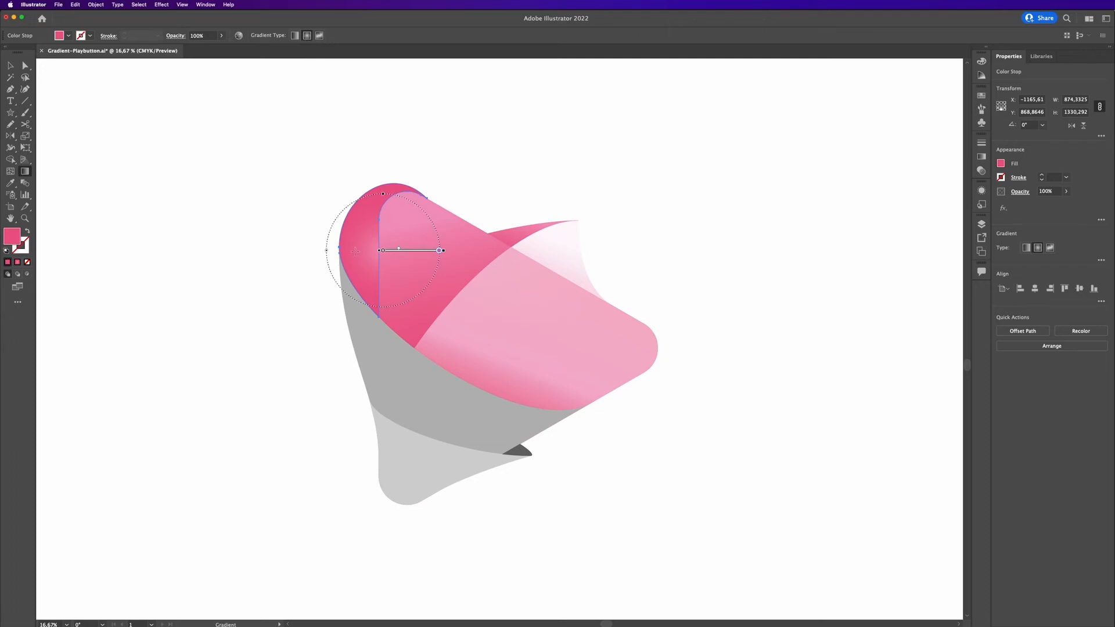
pyautogui.moveTo(384, 251)
pyautogui.mouseDown()
pyautogui.moveTo(419, 251)
pyautogui.moveTo(382, 250)
pyautogui.mouseUp()
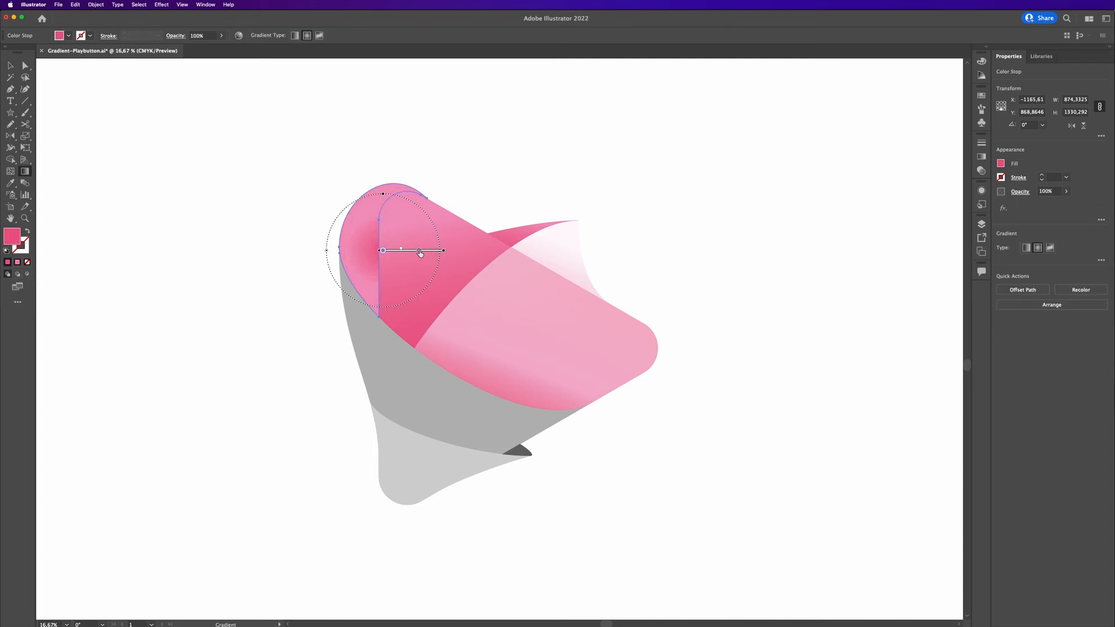
pyautogui.moveTo(382, 288); pyautogui.dragTo(349, 191)
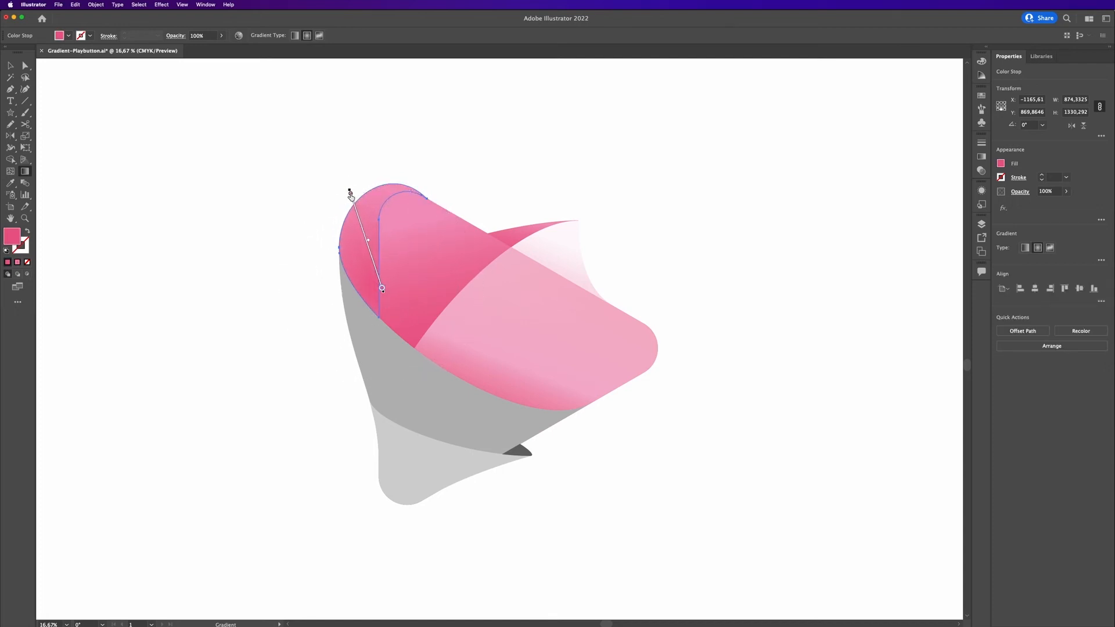
pyautogui.press('v')
pyautogui.click(697, 180)
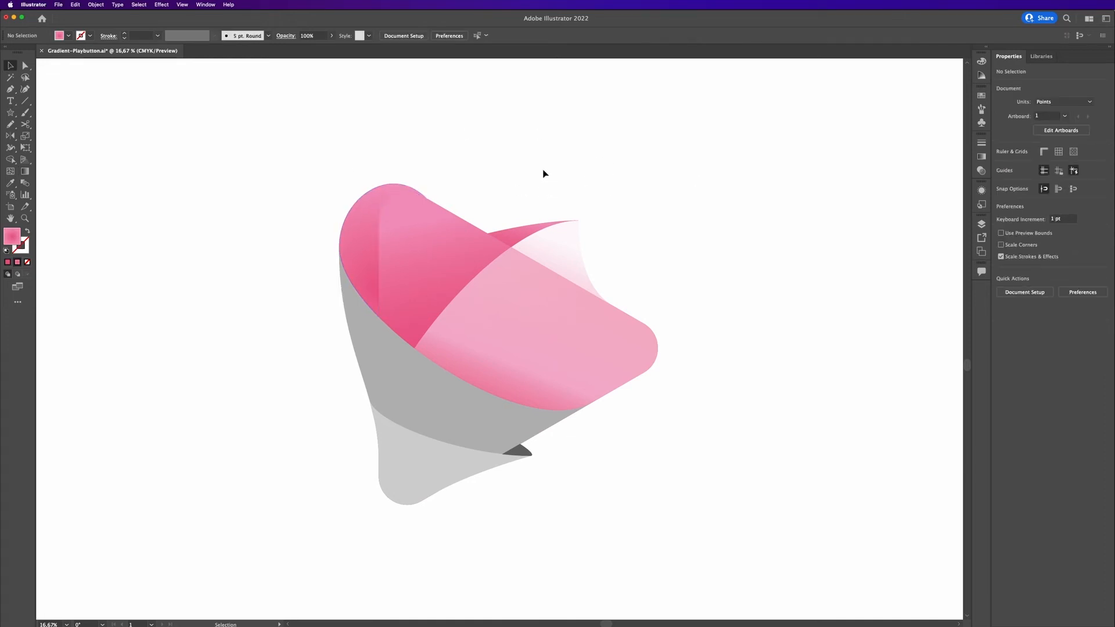
# Copy the curled flap's gradient onto the lower grey band with the Eyedropper and angle it diagonally downward.
pyautogui.click(406, 242)
pyautogui.click(418, 378)
pyautogui.click(369, 355)
pyautogui.press('i')
pyautogui.click(527, 338)
pyautogui.press('v')
pyautogui.press('g')
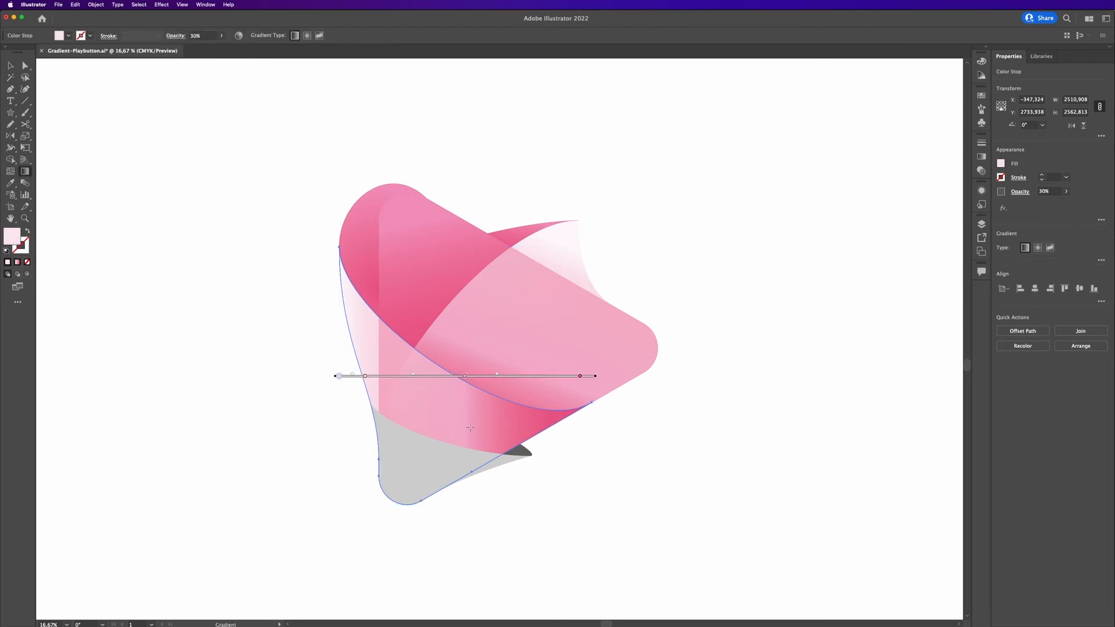
pyautogui.moveTo(456, 386)
pyautogui.mouseDown()
pyautogui.moveTo(423, 438)
pyautogui.moveTo(433, 493)
pyautogui.moveTo(398, 497)
pyautogui.mouseUp()
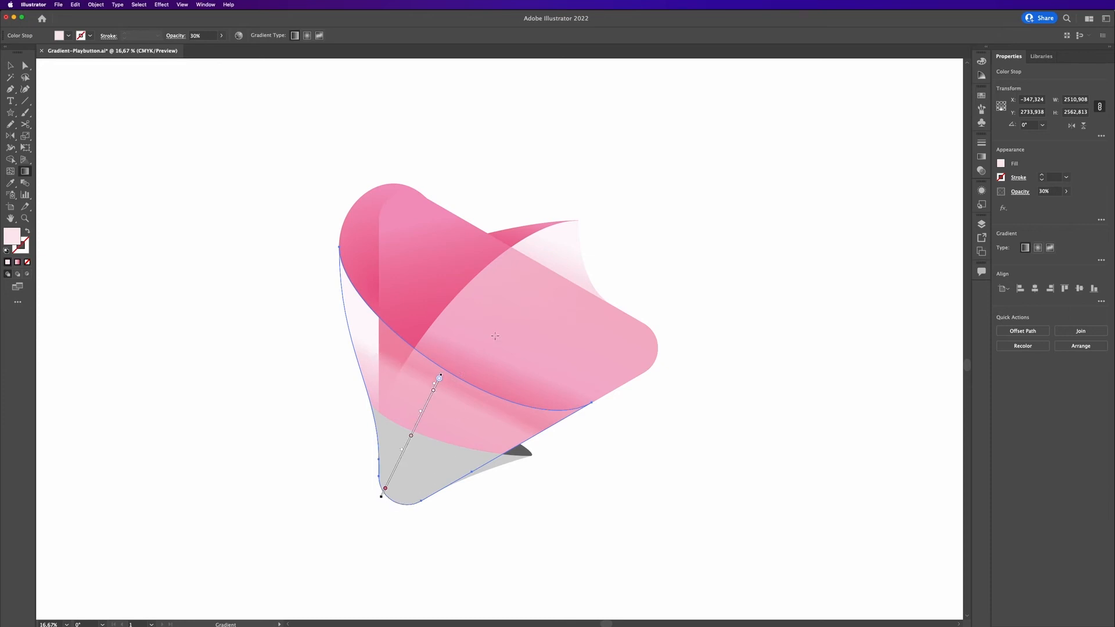
# Set the band gradient's first stop opacity to 40% and shift its stops and endpoint upward.
pyautogui.doubleClick(440, 378)
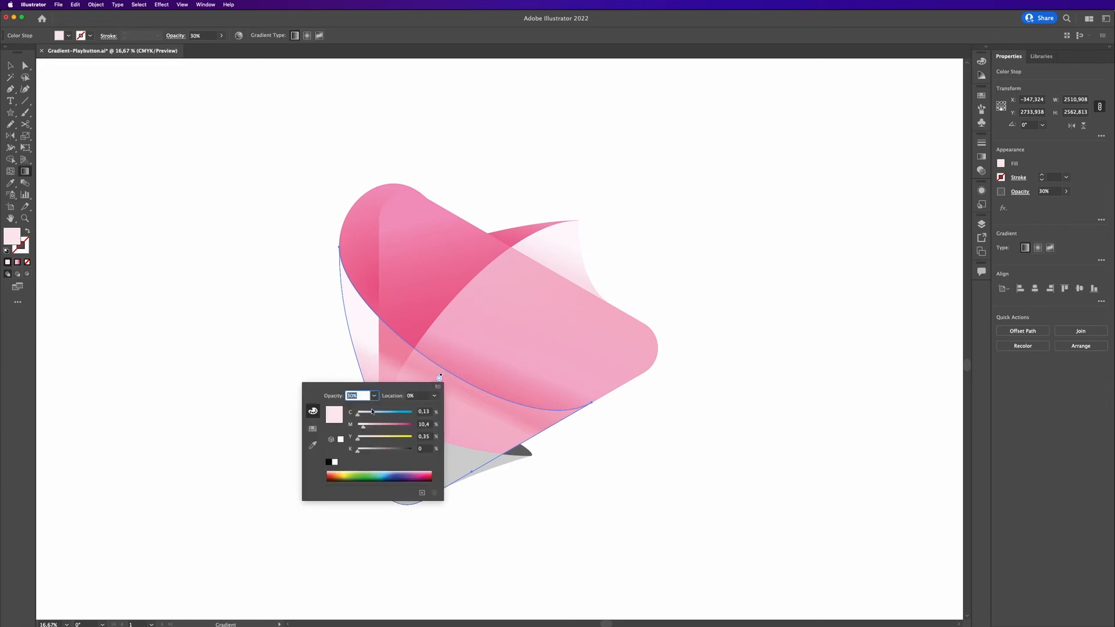
pyautogui.write('40')
pyautogui.press('Return')
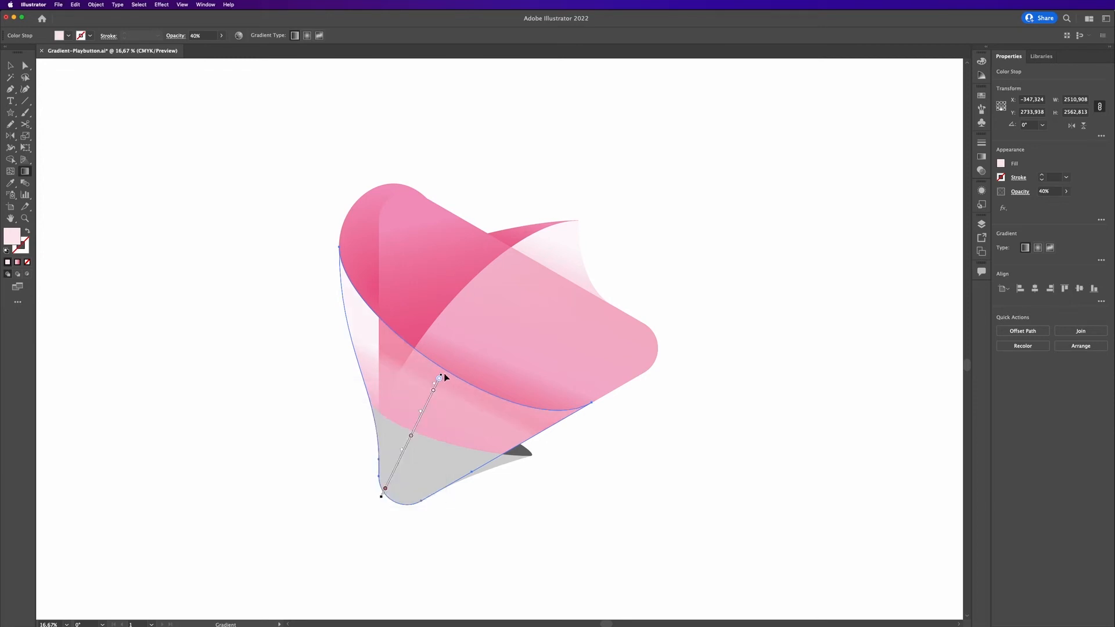
pyautogui.moveTo(440, 377)
pyautogui.mouseDown()
pyautogui.moveTo(448, 359)
pyautogui.moveTo(439, 378)
pyautogui.moveTo(446, 367)
pyautogui.mouseUp()
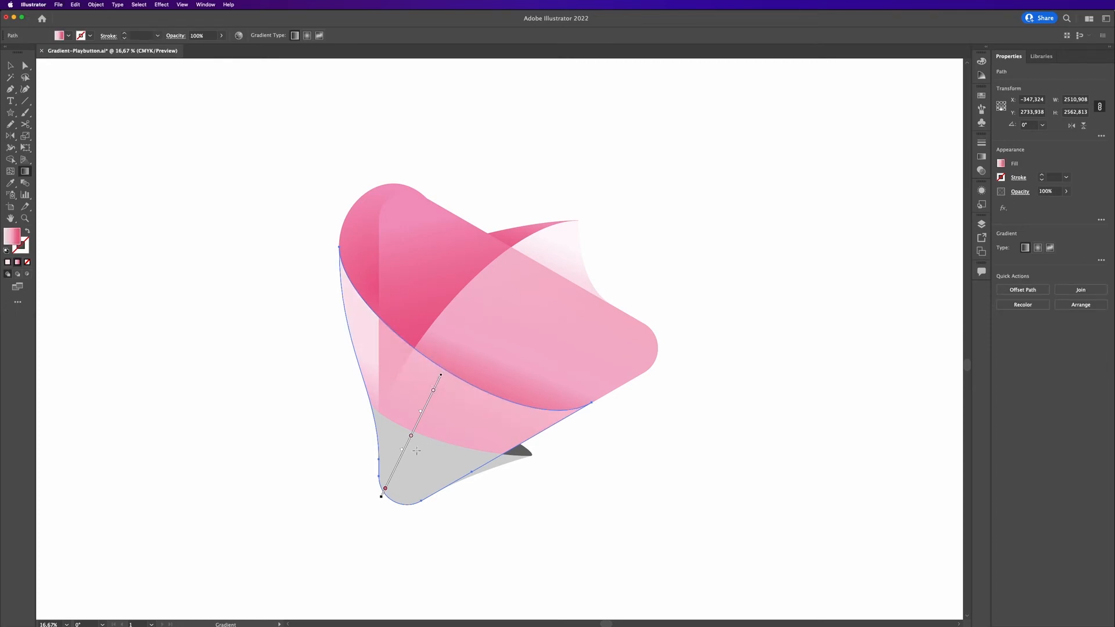
pyautogui.moveTo(411, 435); pyautogui.dragTo(419, 420)
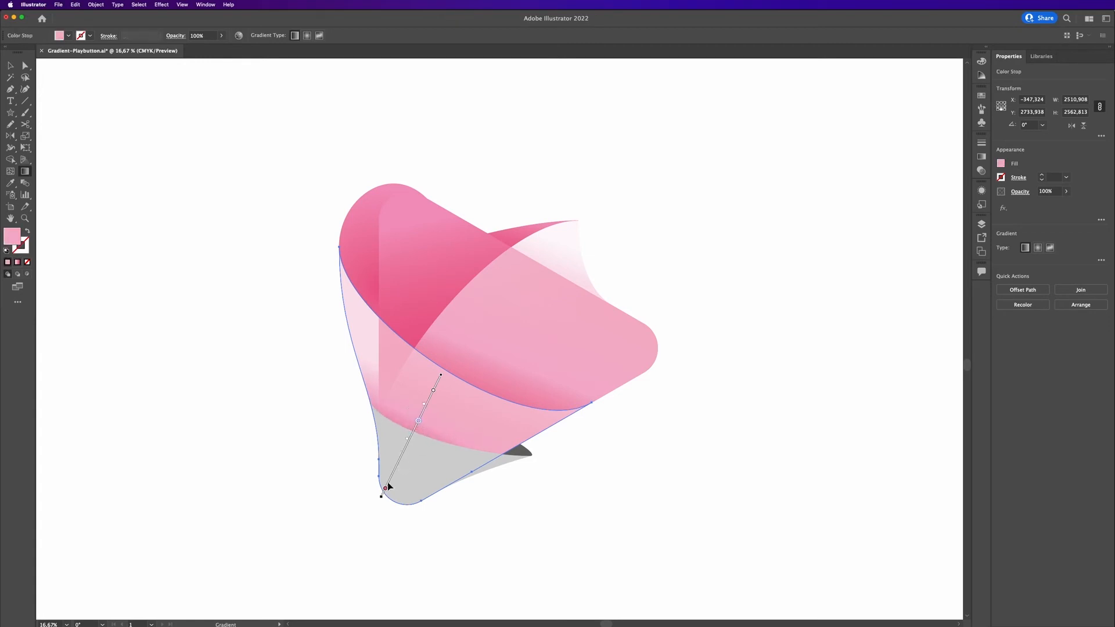
pyautogui.moveTo(385, 491); pyautogui.dragTo(395, 481)
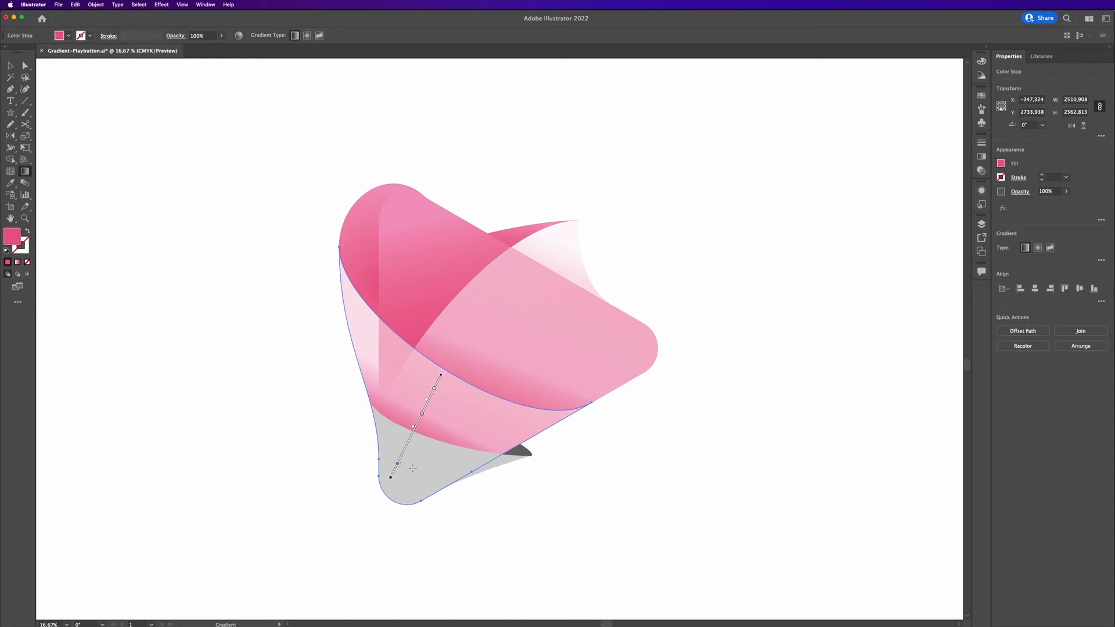
pyautogui.moveTo(390, 477); pyautogui.dragTo(410, 467)
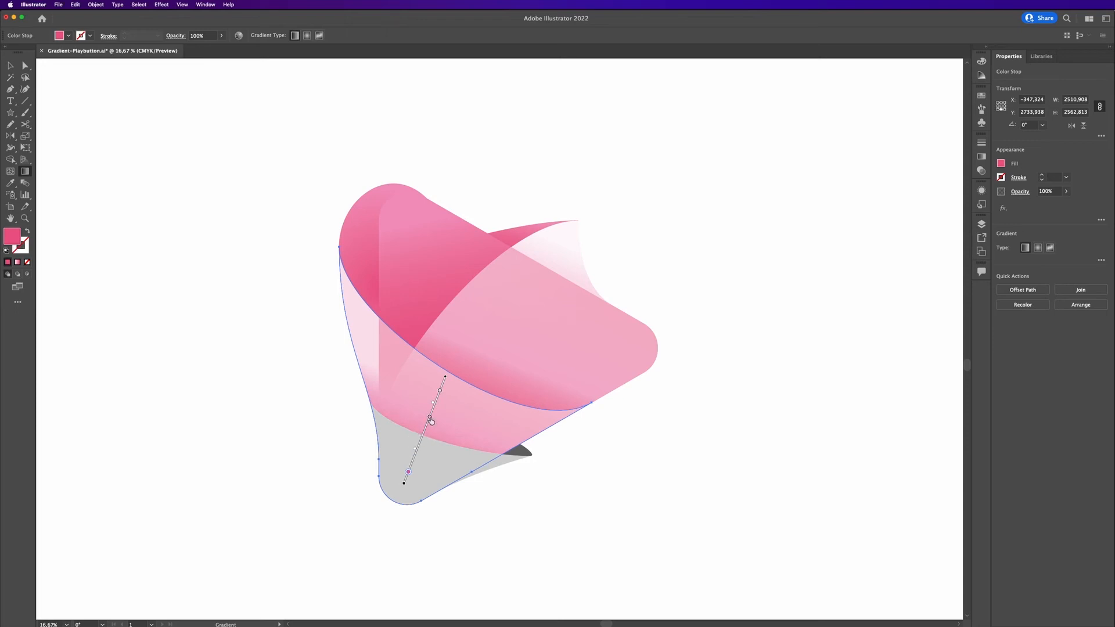
pyautogui.press('v')
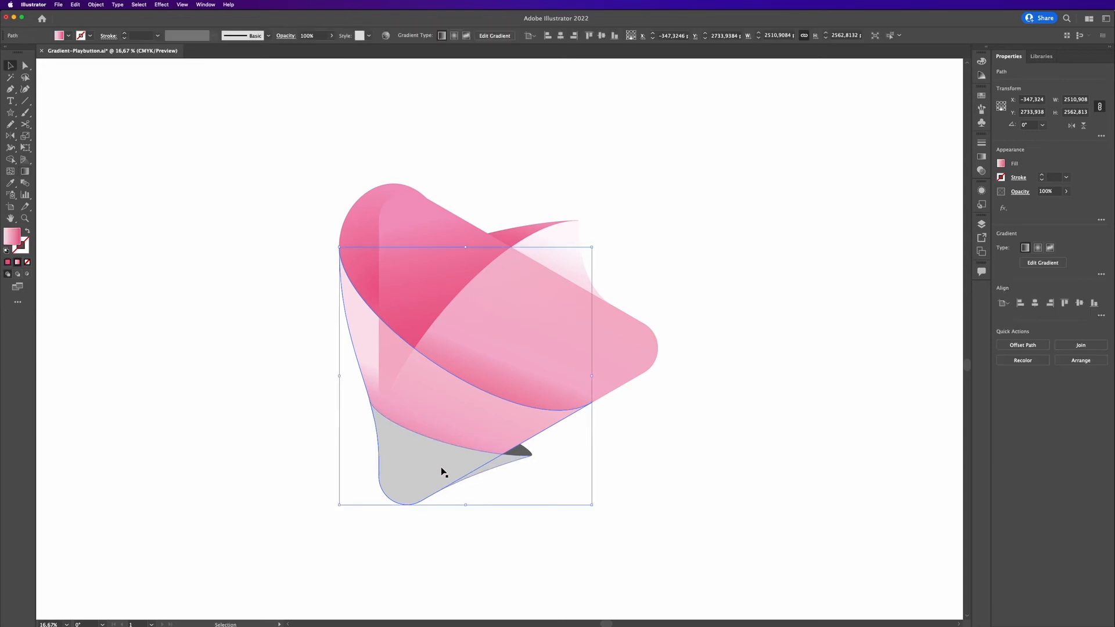
# Copy the band's gradient onto the bottom tail piece with the Eyedropper.
pyautogui.click(447, 480)
pyautogui.press('i')
pyautogui.click(455, 386)
pyautogui.press('v')
pyautogui.click(619, 480)
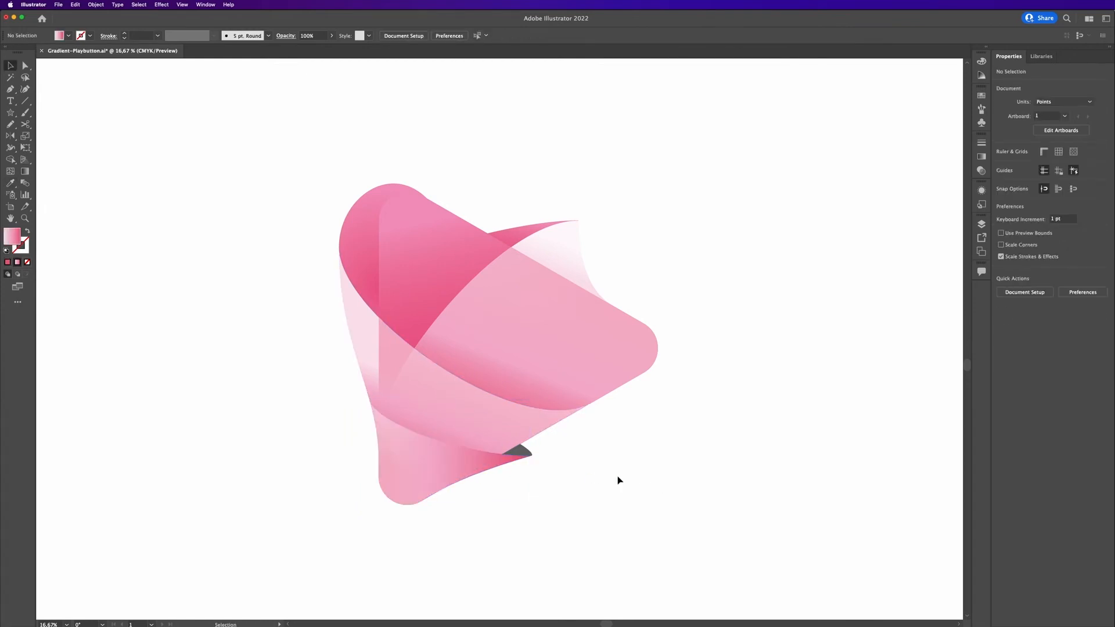
# Angle the tail piece's gradient from top to bottom.
pyautogui.click(458, 476)
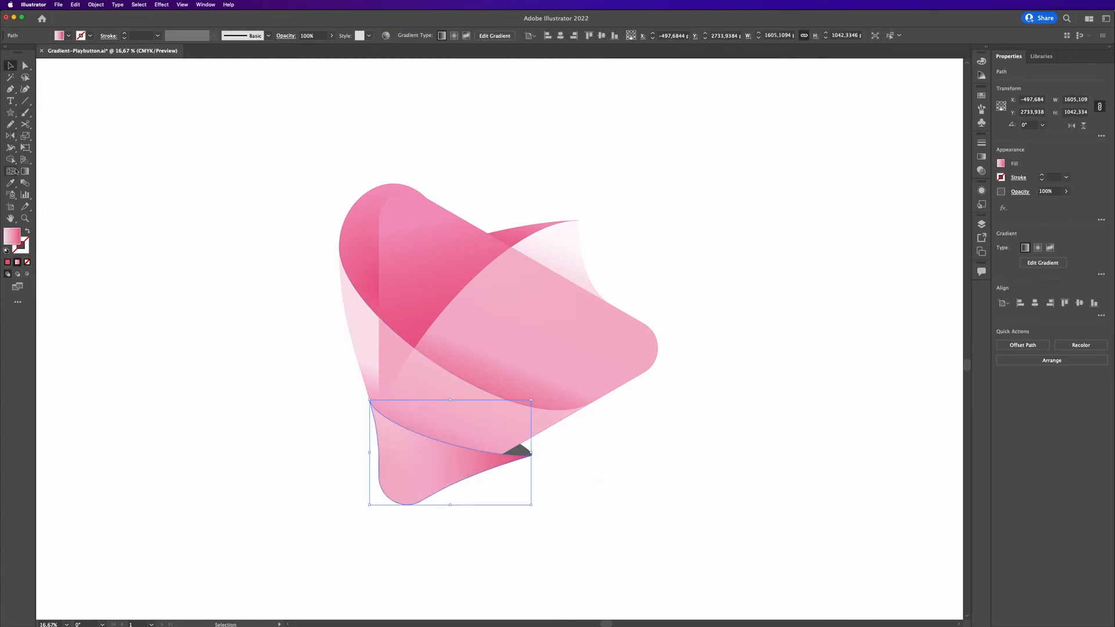
pyautogui.press('g')
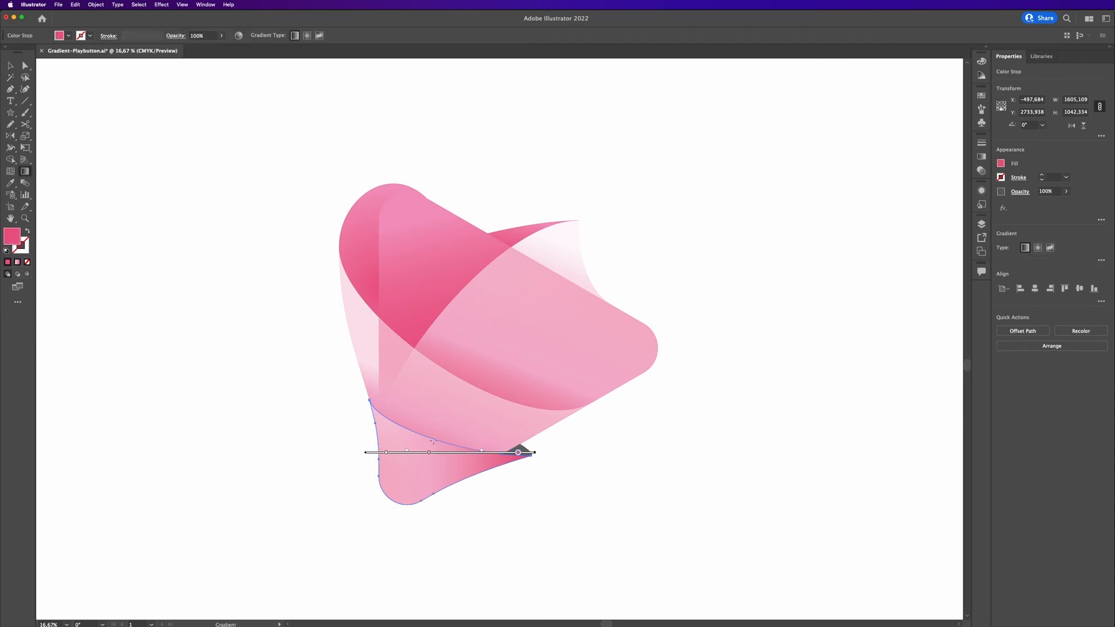
pyautogui.moveTo(434, 438)
pyautogui.mouseDown()
pyautogui.moveTo(390, 515)
pyautogui.moveTo(396, 533)
pyautogui.moveTo(443, 532)
pyautogui.moveTo(416, 555)
pyautogui.moveTo(430, 557)
pyautogui.mouseUp()
pyautogui.press('v')
pyautogui.click(691, 503)
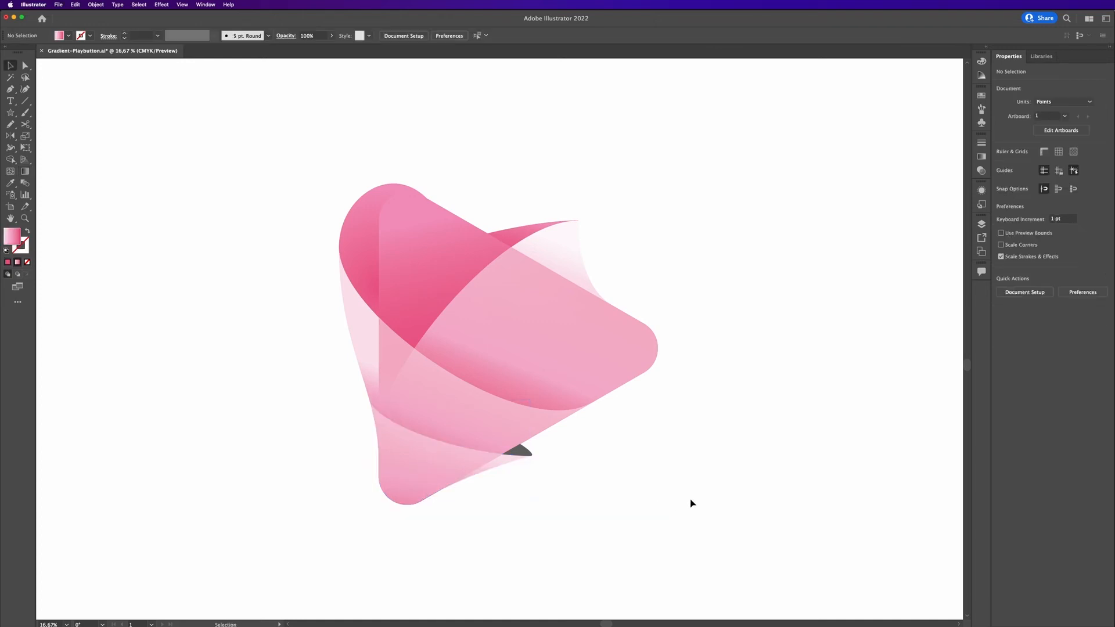
# Set the curled flap's two gradient stops to 50% and 80% opacity.
pyautogui.click(560, 241)
pyautogui.press('g')
pyautogui.click(574, 248)
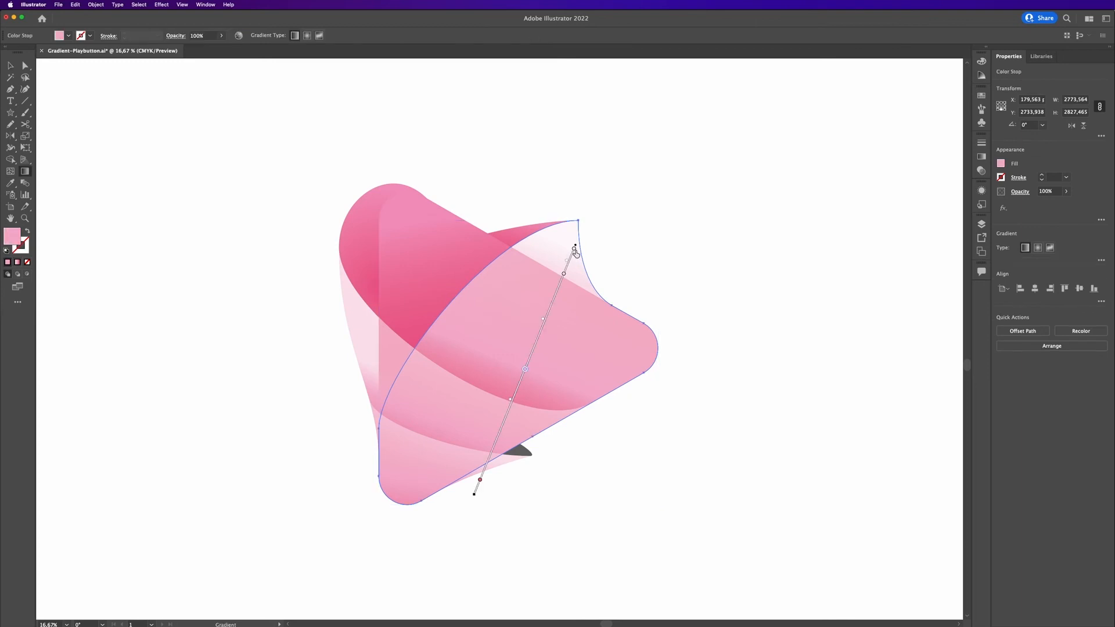
pyautogui.click(574, 250)
pyautogui.click(1053, 193)
pyautogui.write('50')
pyautogui.press('Return')
pyautogui.click(564, 273)
pyautogui.click(1051, 193)
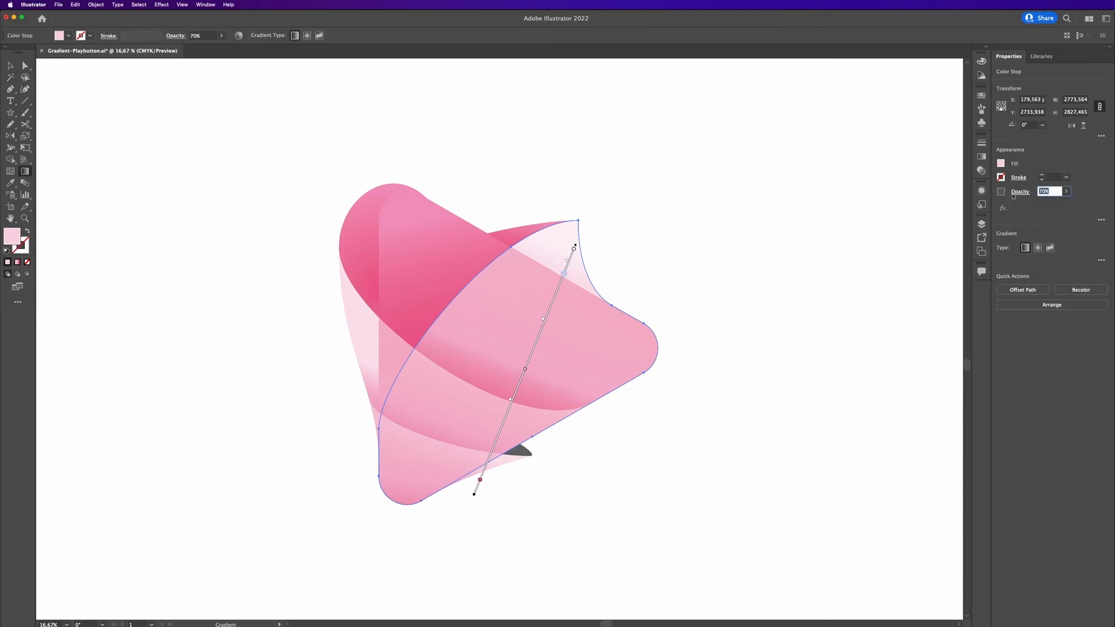
pyautogui.write('80')
pyautogui.press('Return')
pyautogui.press('v')
# Set a gradient stop on the lower band to 80% opacity.
pyautogui.click(363, 343)
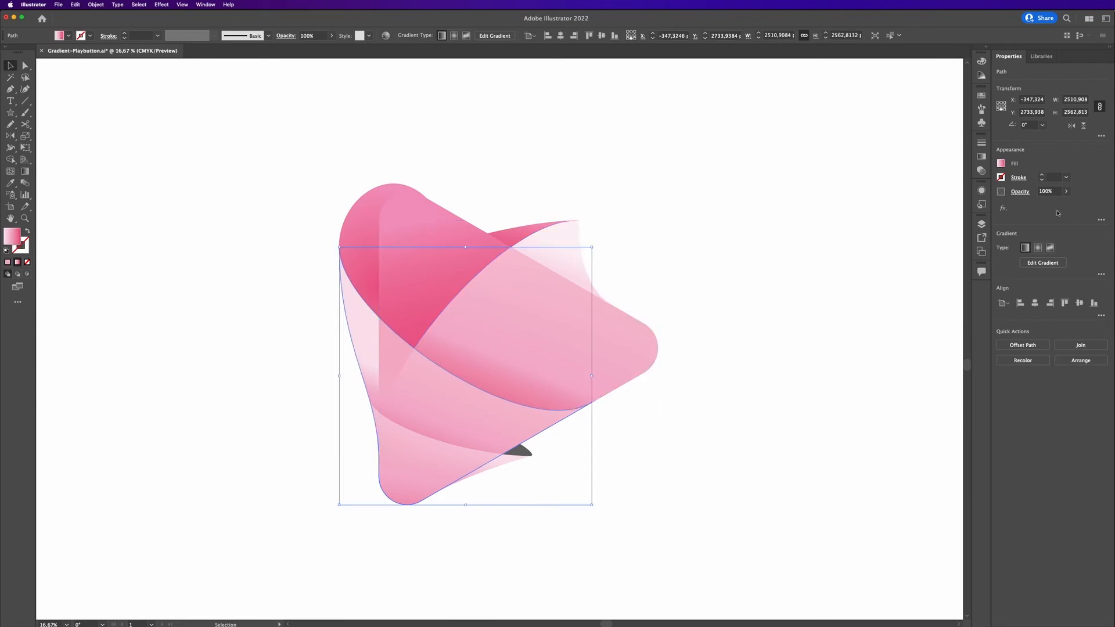
pyautogui.press('g')
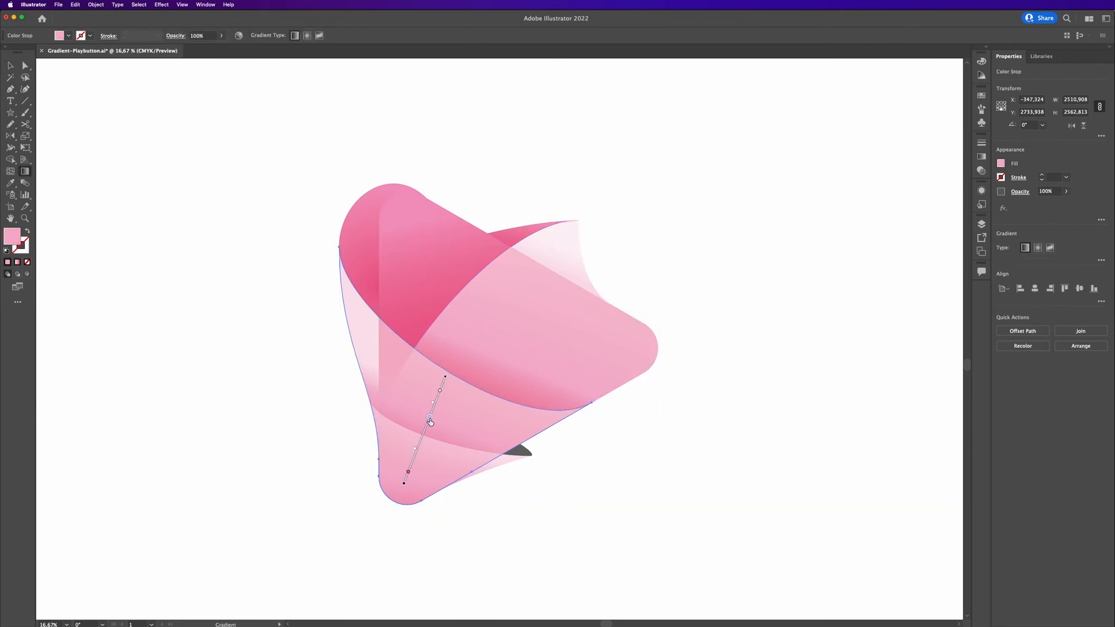
pyautogui.click(439, 390)
pyautogui.moveTo(1050, 193); pyautogui.dragTo(999, 192)
pyautogui.write('80')
pyautogui.press('Return')
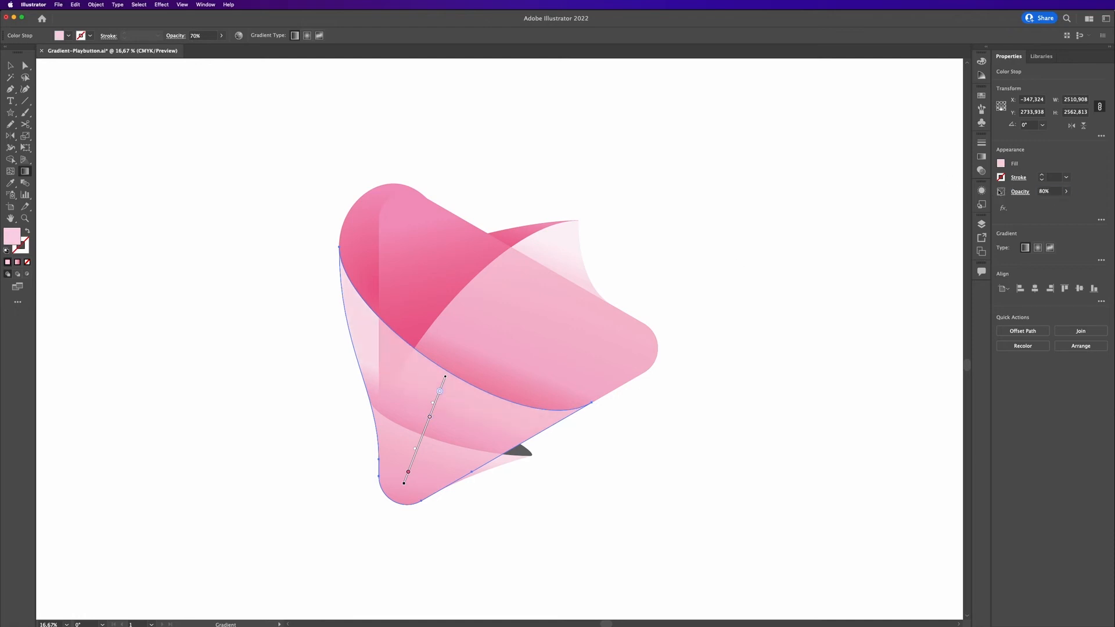
pyautogui.press('v')
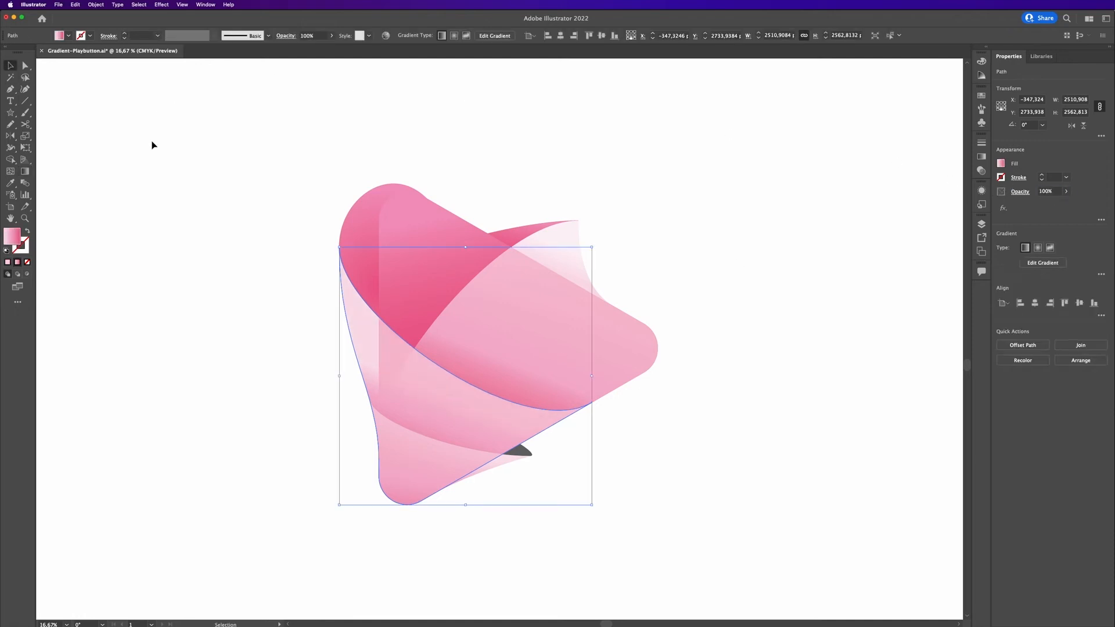
pyautogui.click(179, 254)
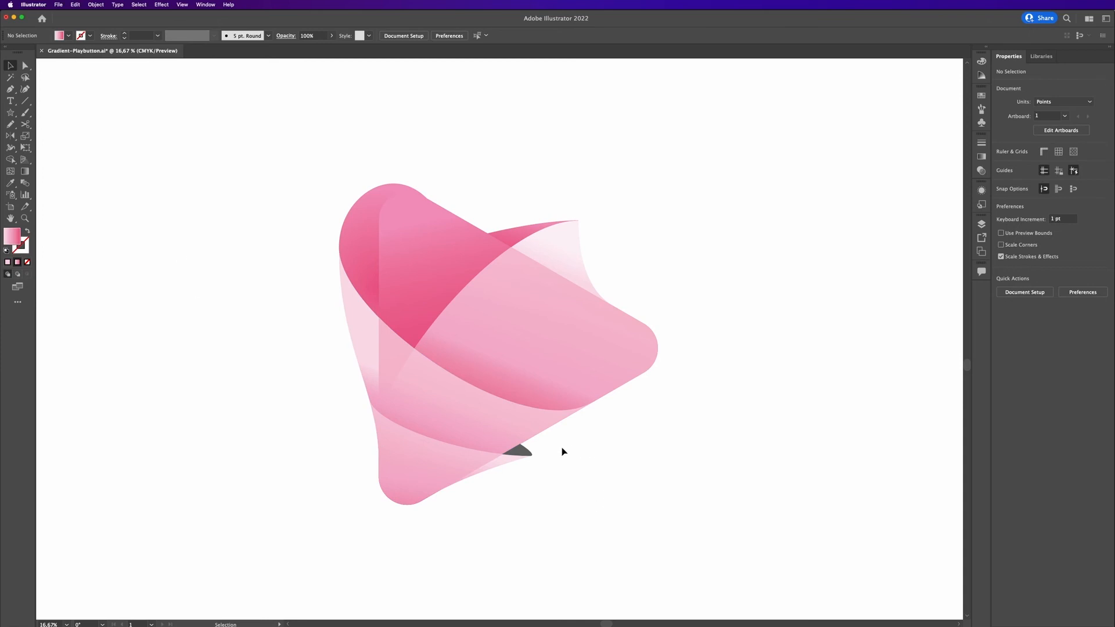
# Copy the upper flap's pink gradient onto the small grey corner piece with the Eyedropper.
pyautogui.click(524, 452)
pyautogui.press('i')
pyautogui.click(518, 232)
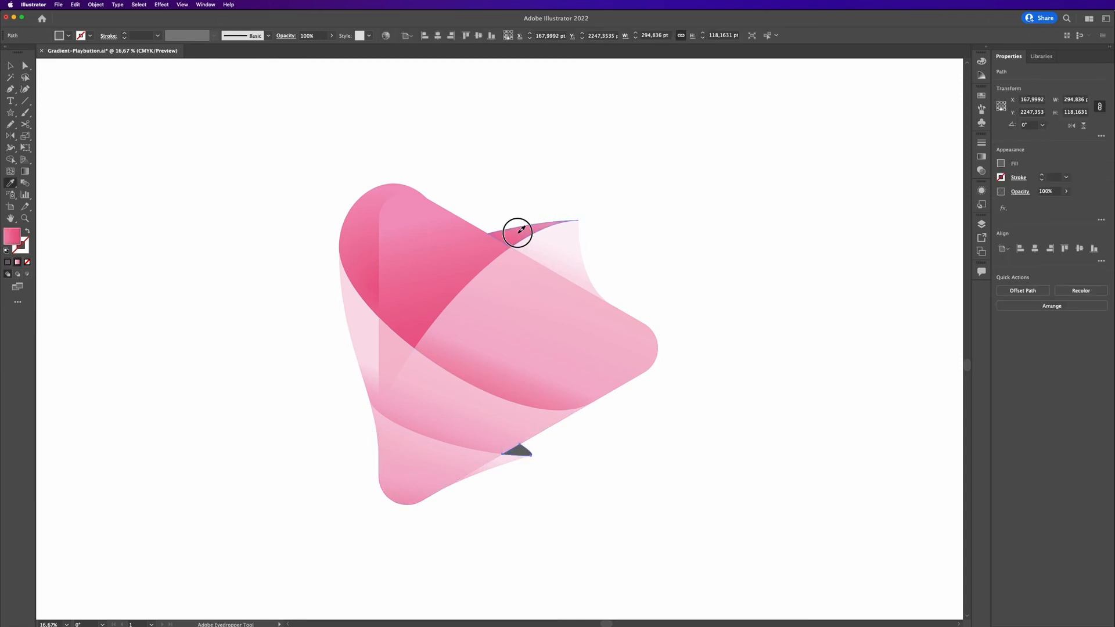
pyautogui.click(762, 319)
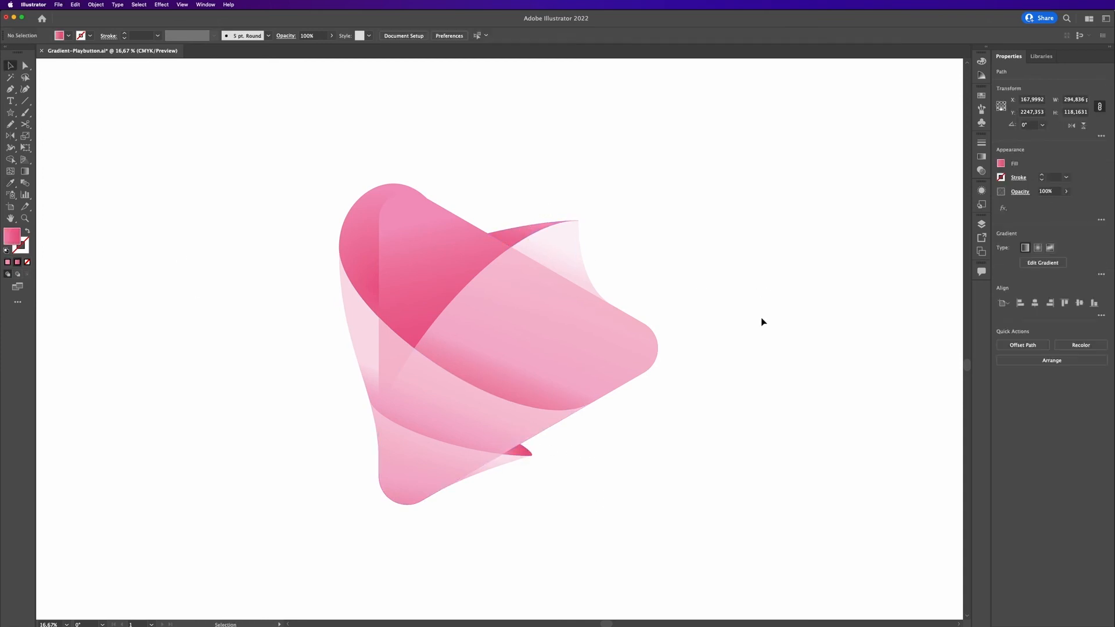
# Redirect the corner piece's gradient to run from right to left.
pyautogui.click(519, 451)
pyautogui.press('g')
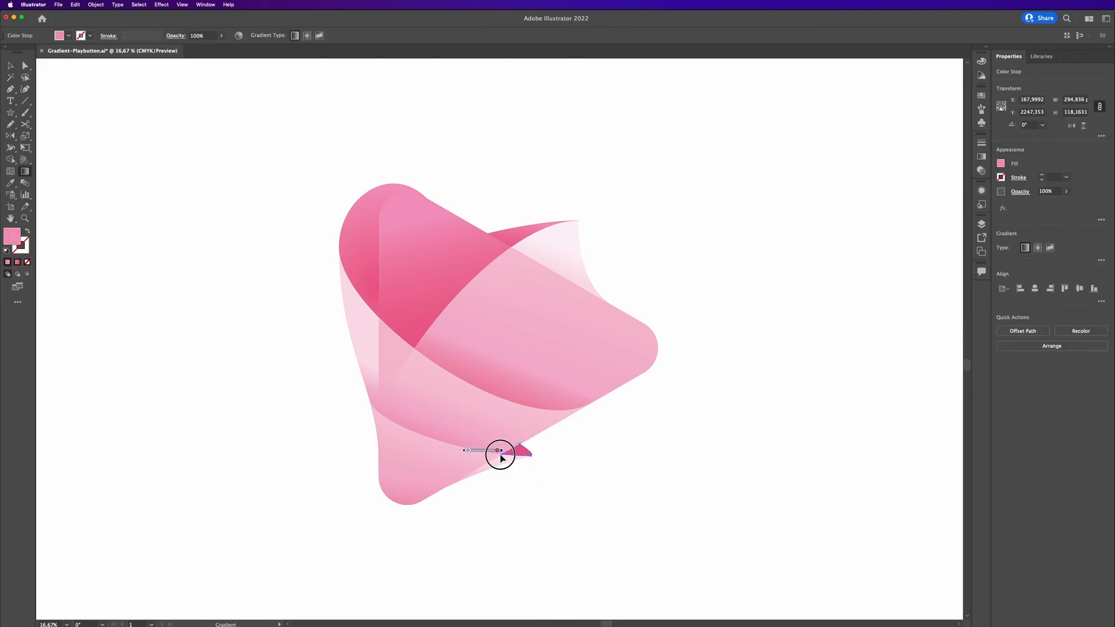
pyautogui.moveTo(535, 450)
pyautogui.mouseDown()
pyautogui.moveTo(461, 458)
pyautogui.moveTo(544, 447)
pyautogui.moveTo(476, 458)
pyautogui.mouseUp()
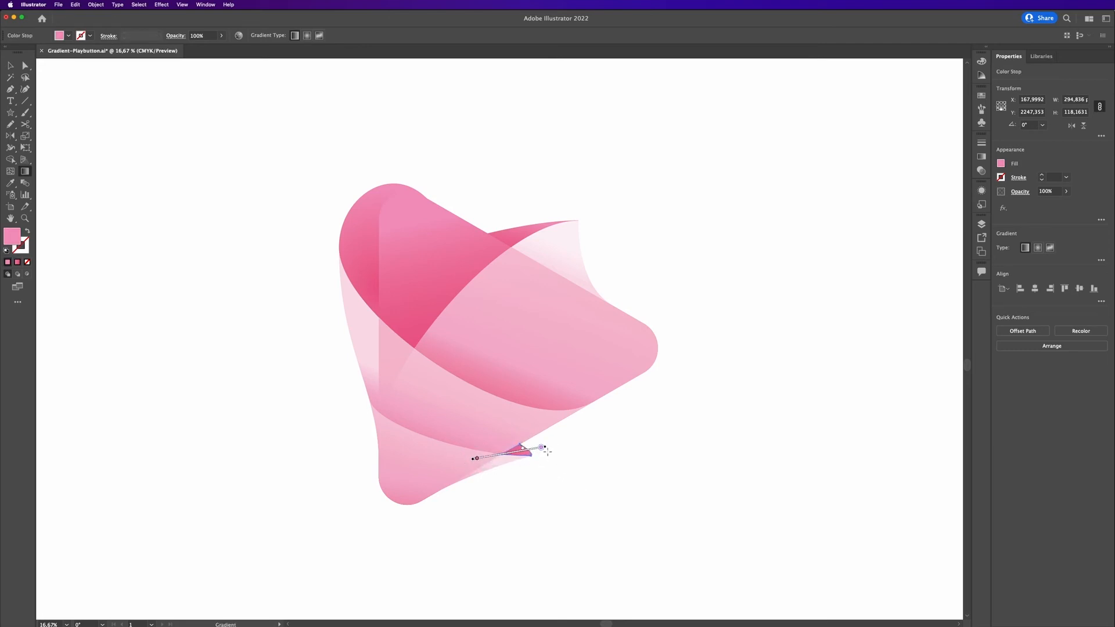
pyautogui.click(532, 449)
pyautogui.press('v')
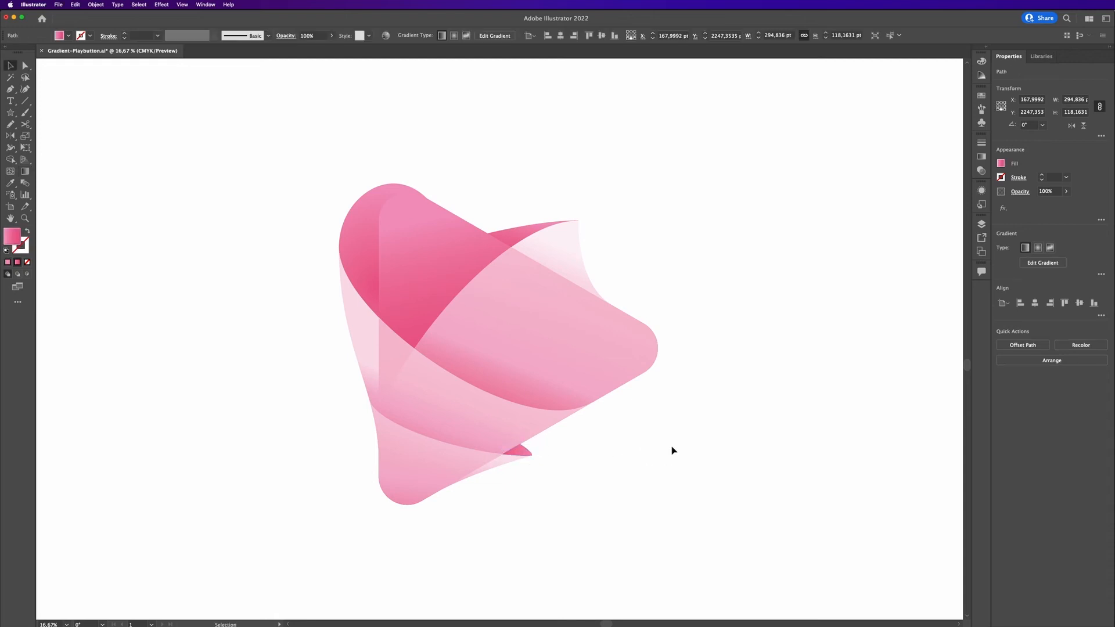
pyautogui.click(673, 450)
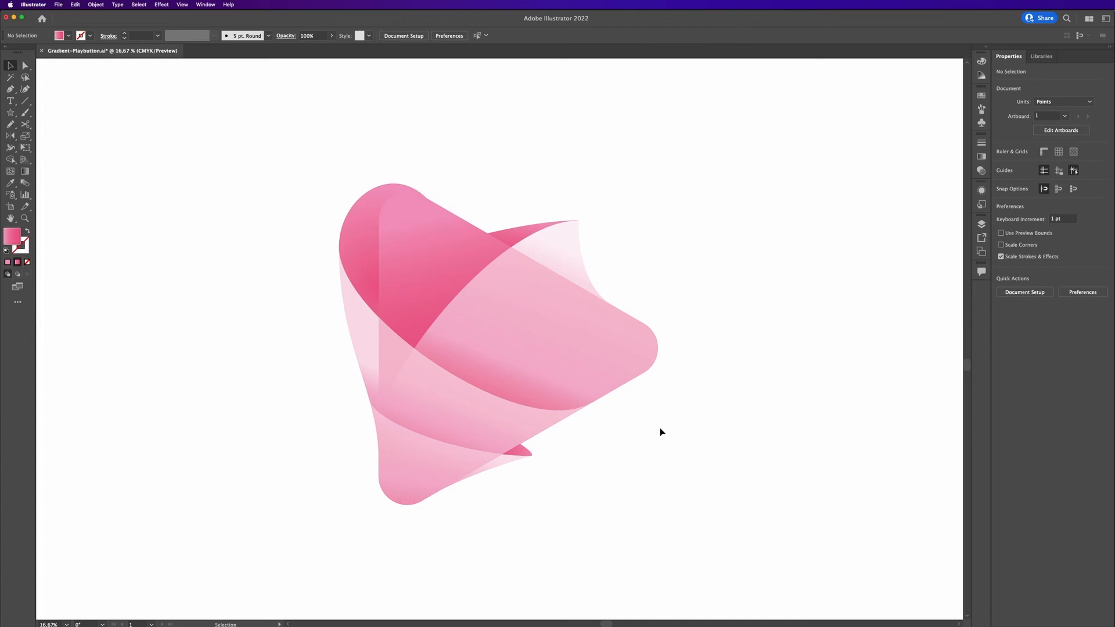
# Move and resize the upper-left back shape's radial gradient toward its top edge.
pyautogui.click(363, 239)
pyautogui.press('g')
pyautogui.moveTo(385, 238); pyautogui.dragTo(361, 162)
pyautogui.moveTo(385, 237)
pyautogui.mouseDown()
pyautogui.moveTo(376, 203)
pyautogui.moveTo(379, 219)
pyautogui.mouseUp()
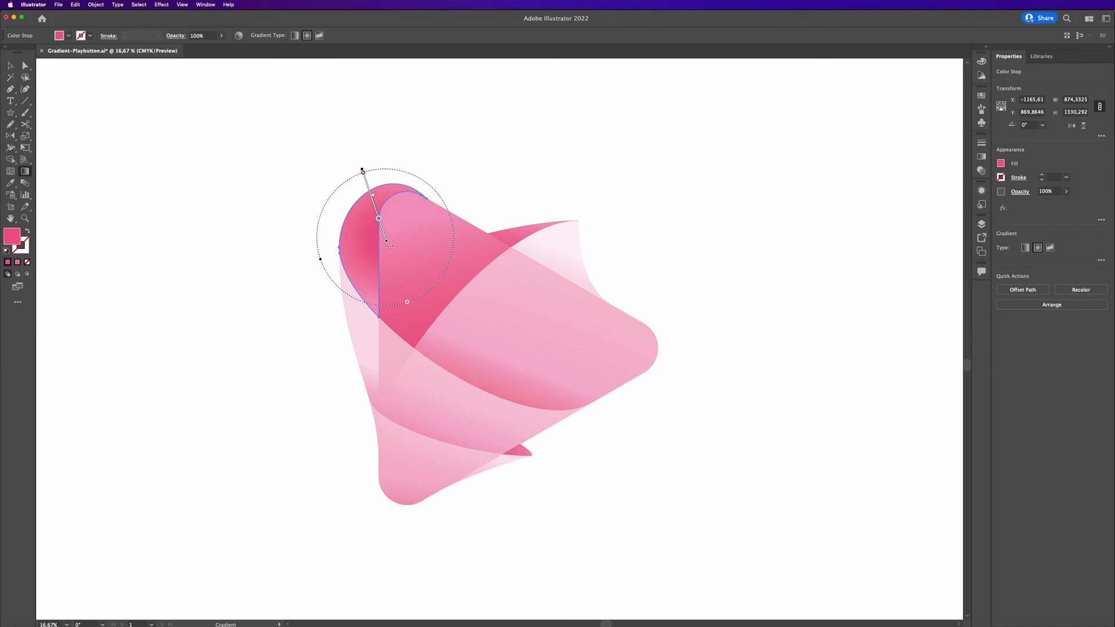
pyautogui.click(363, 172)
pyautogui.moveTo(388, 246); pyautogui.dragTo(361, 189)
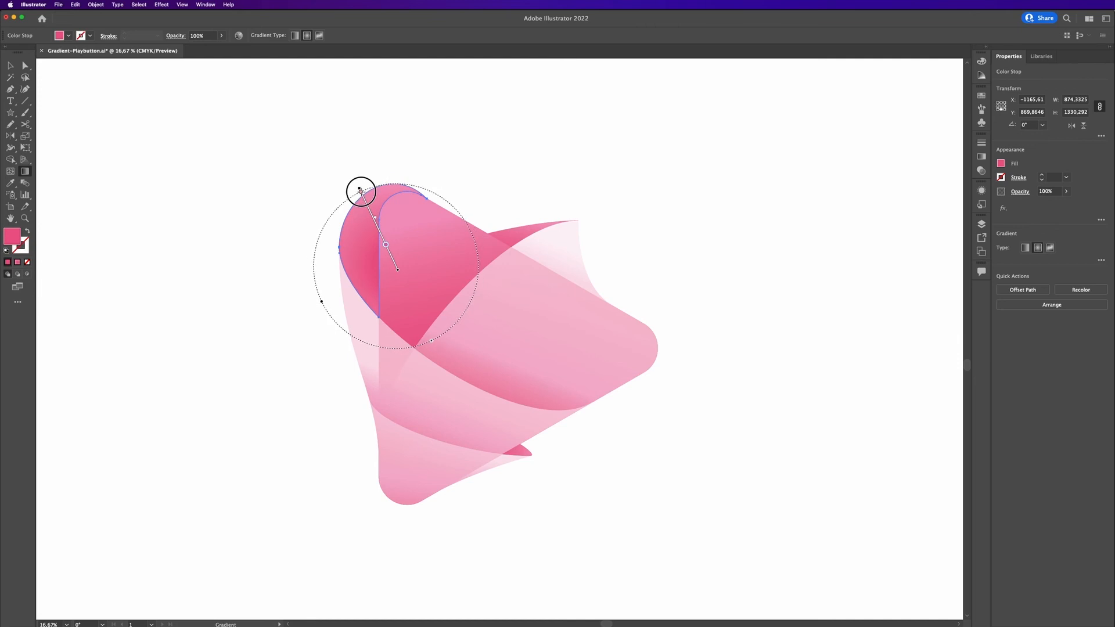
pyautogui.press('v')
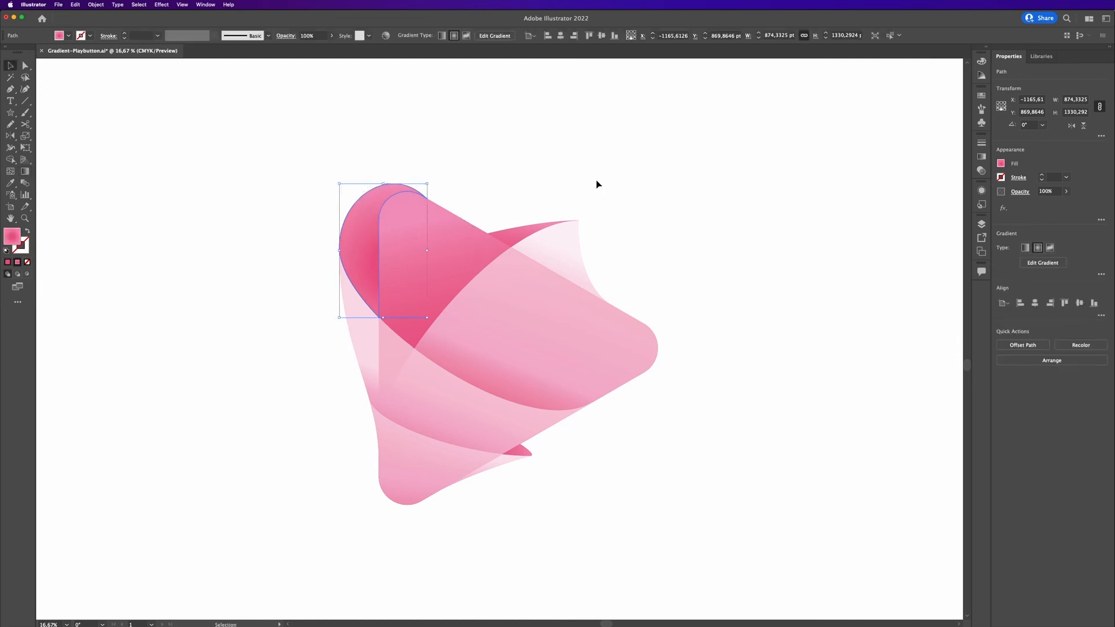
pyautogui.click(696, 186)
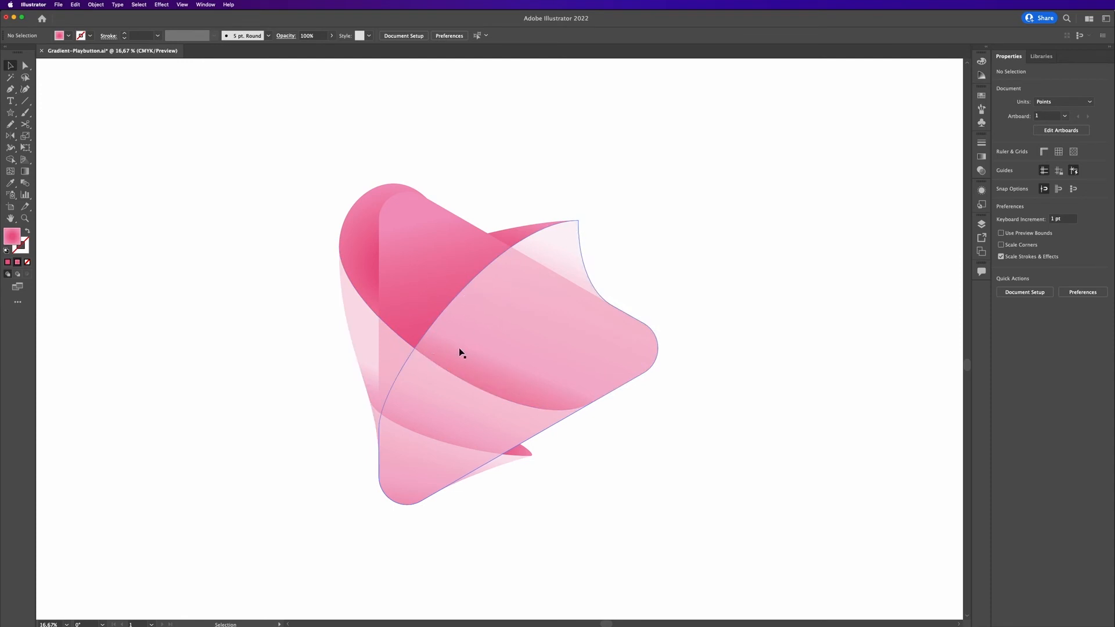
# Apply a white gradient swatch as the curled flap's stroke and open the gradient settings.
pyautogui.click(541, 300)
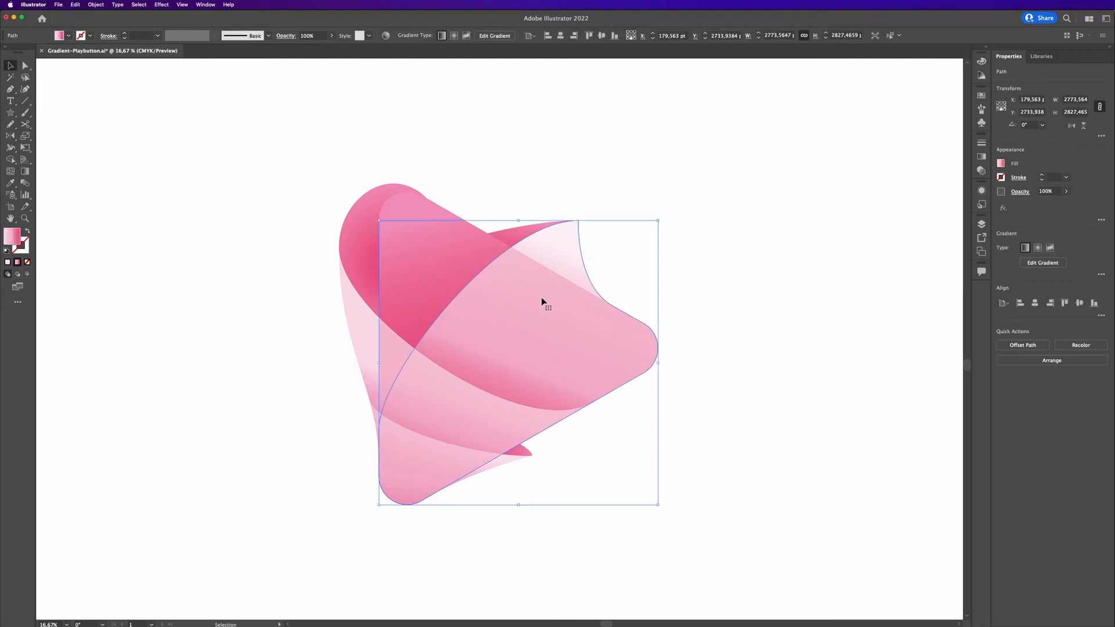
pyautogui.click(1017, 178)
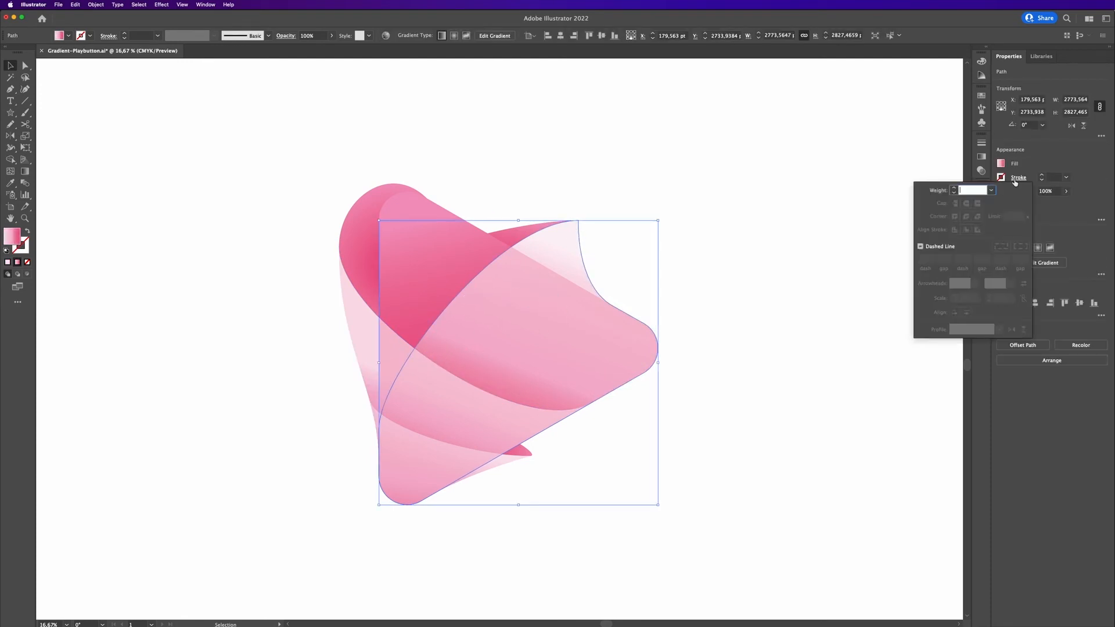
pyautogui.click(1001, 177)
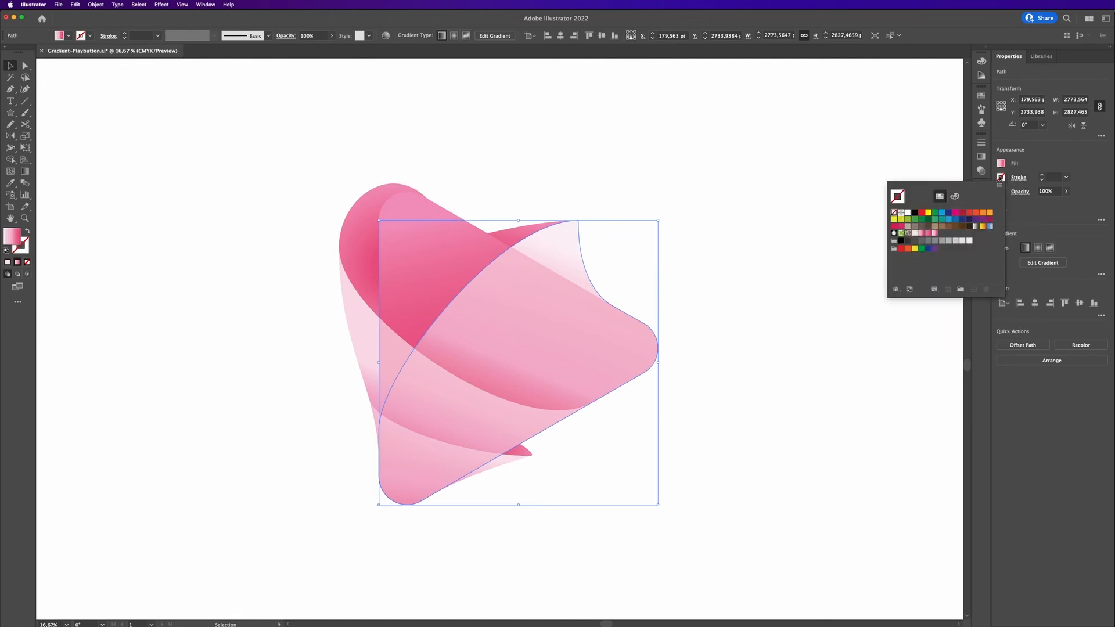
pyautogui.click(916, 234)
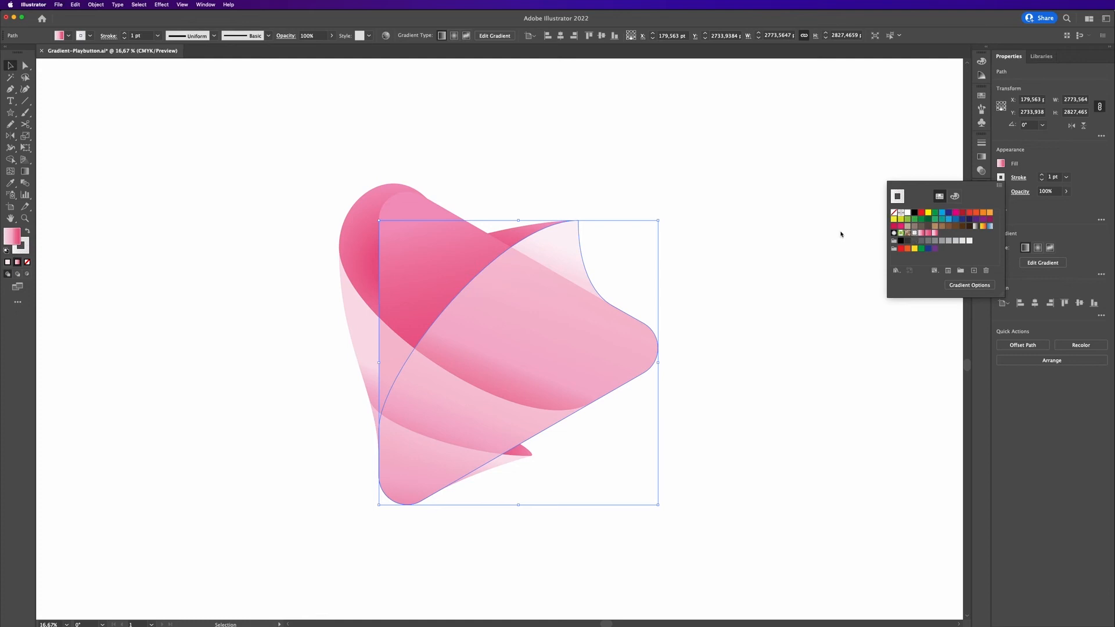
pyautogui.click(1043, 163)
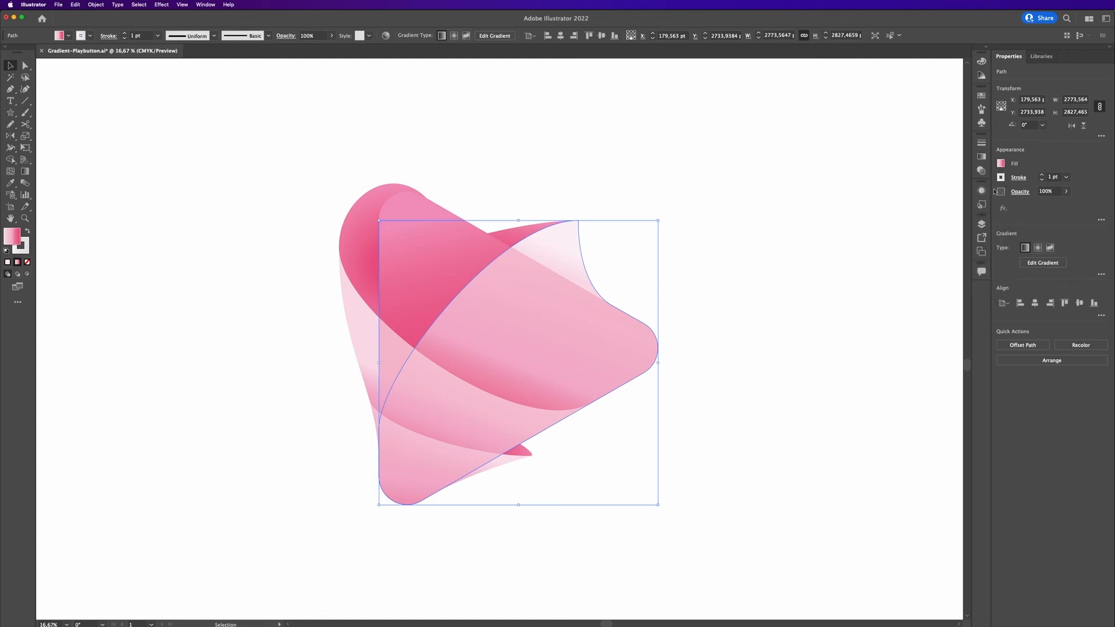
pyautogui.click(982, 158)
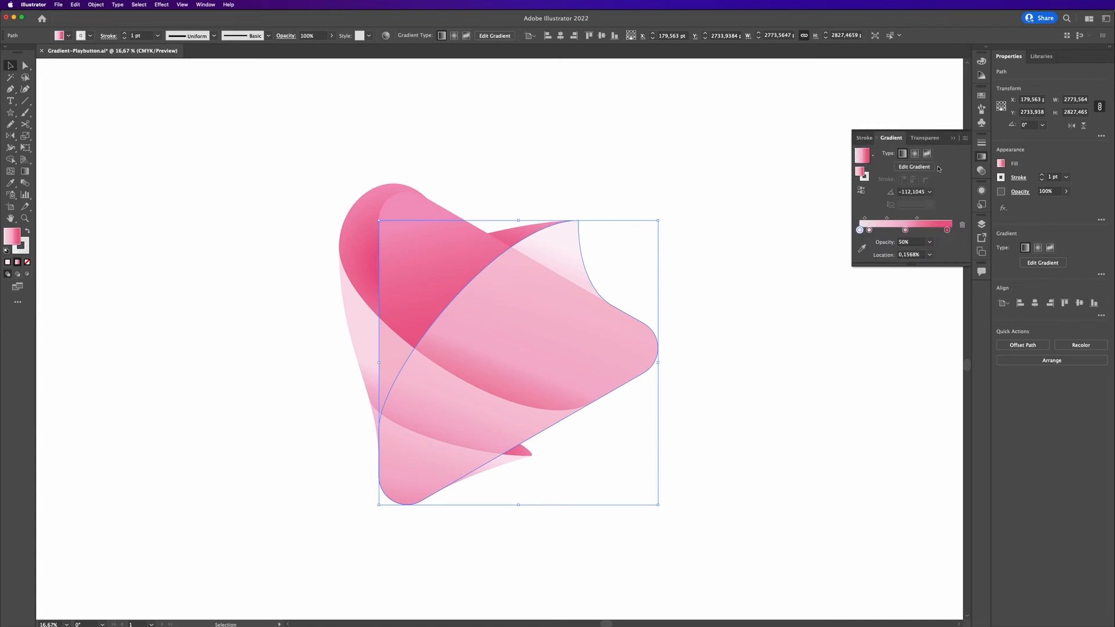
# Set the stroke gradient's first stop opacity to 70%.
pyautogui.click(865, 177)
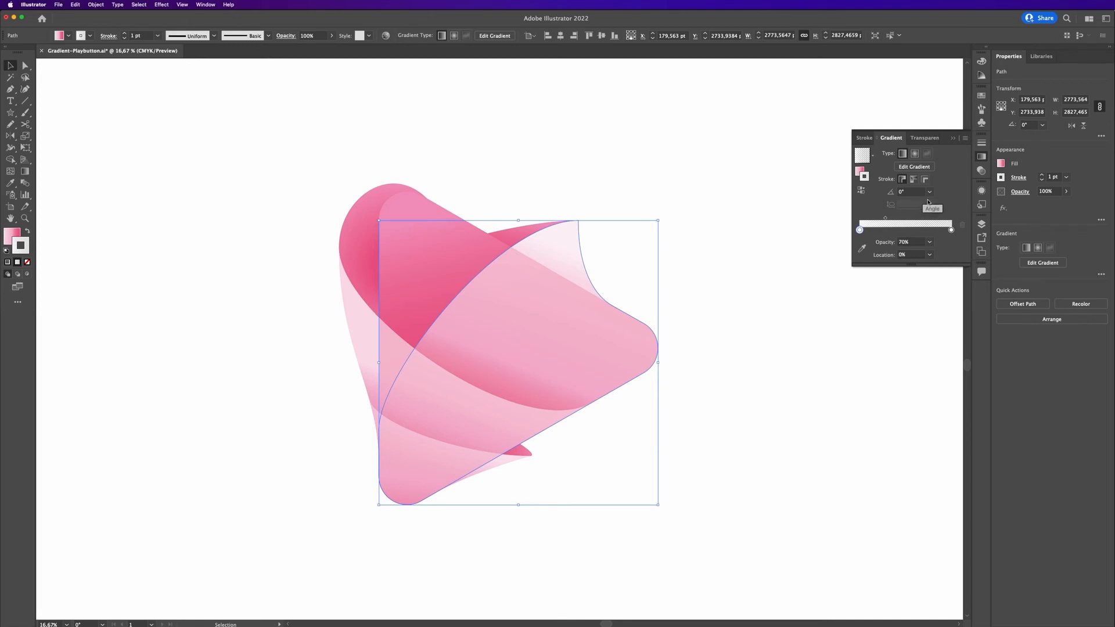
pyautogui.click(951, 230)
pyautogui.doubleClick(951, 231)
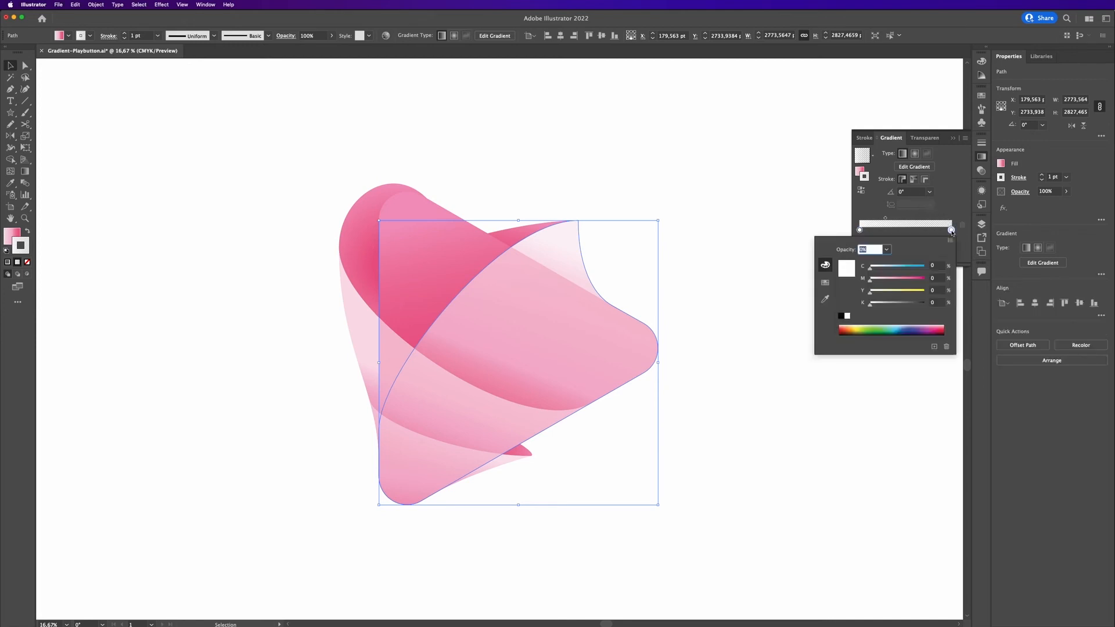
pyautogui.press('Escape')
pyautogui.click(860, 230)
pyautogui.click(883, 241)
pyautogui.write('100')
pyautogui.press('Return')
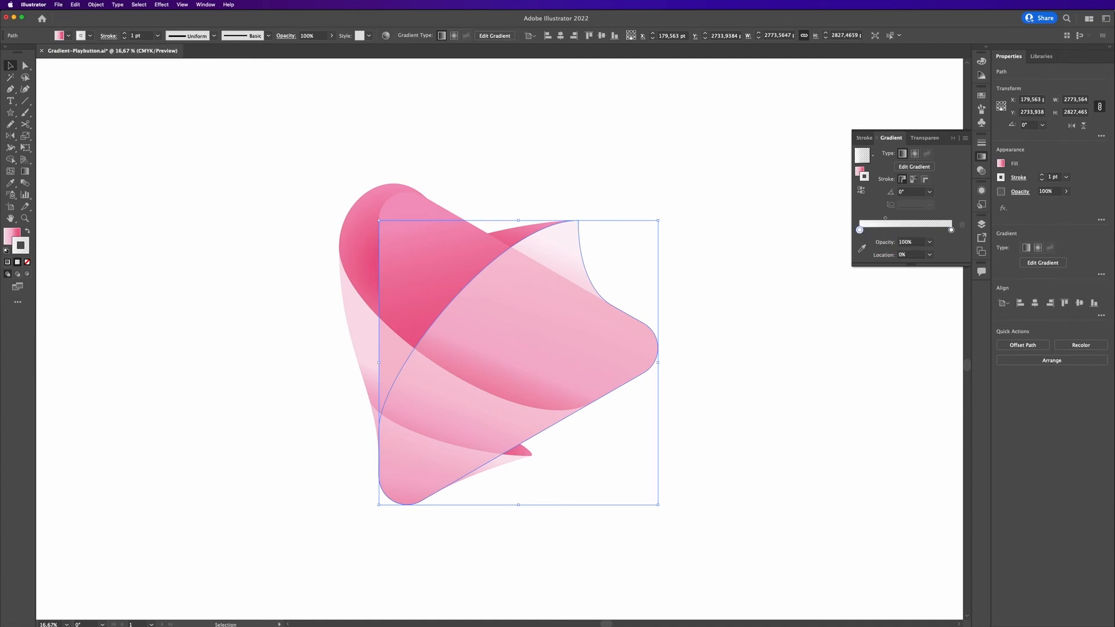
pyautogui.click(890, 242)
pyautogui.write('70')
pyautogui.press('Return')
# Angle the stroke gradient at -100°.
pyautogui.click(913, 193)
pyautogui.write('90')
pyautogui.press('Return')
pyautogui.write('-20')
pyautogui.press('Return')
pyautogui.write('-100')
pyautogui.press('Return')
# Thicken the curled flap's stroke to 60 pt and align it to the inside of the path.
pyautogui.click(1043, 176)
pyautogui.click(1042, 175)
pyautogui.click(1043, 176)
pyautogui.click(1042, 176)
pyautogui.click(1042, 176)
pyautogui.keyDown('shift'); pyautogui.click(1042, 175); pyautogui.keyUp('shift')
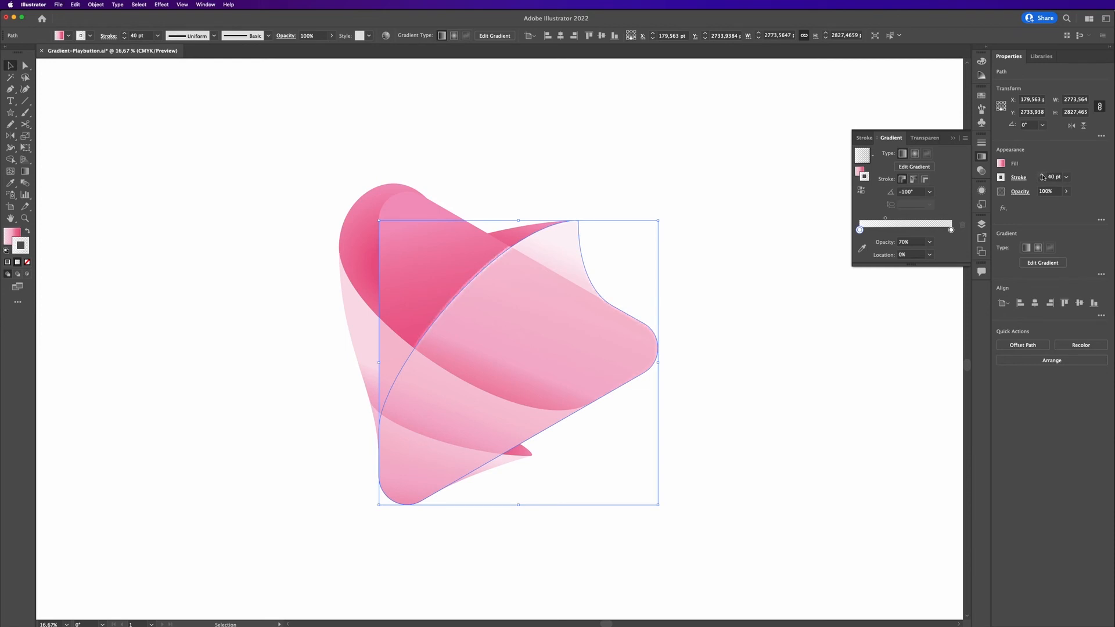
pyautogui.keyDown('shift'); pyautogui.click(1042, 176); pyautogui.keyUp('shift')
pyautogui.keyDown('shift'); pyautogui.click(1042, 175); pyautogui.keyUp('shift')
pyautogui.keyDown('shift'); pyautogui.click(1042, 182); pyautogui.keyUp('shift')
pyautogui.click(1018, 178)
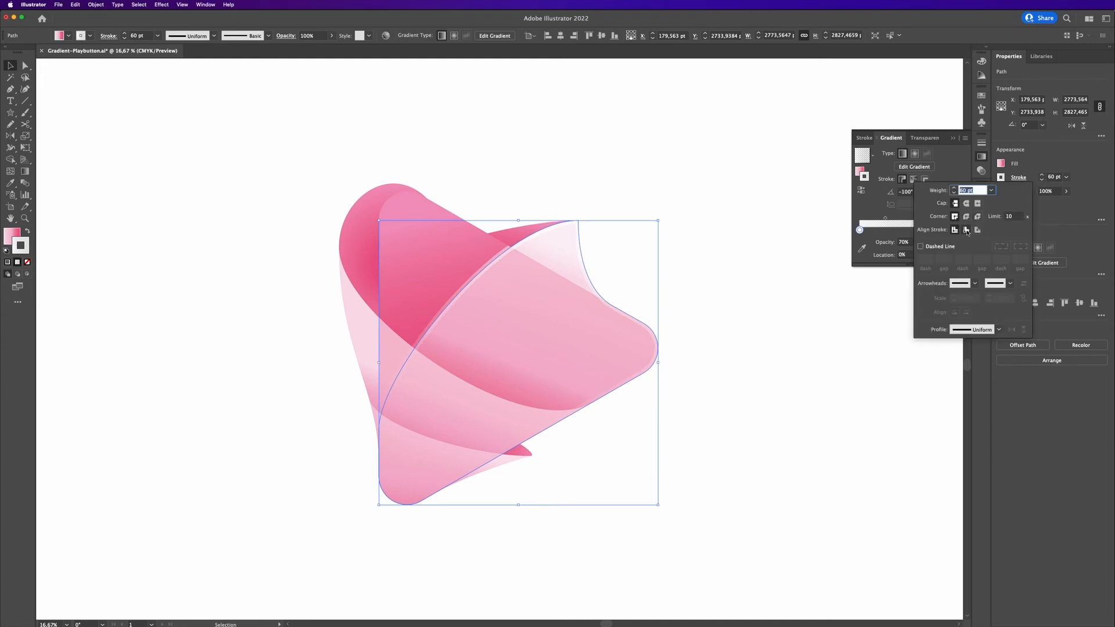
pyautogui.click(966, 230)
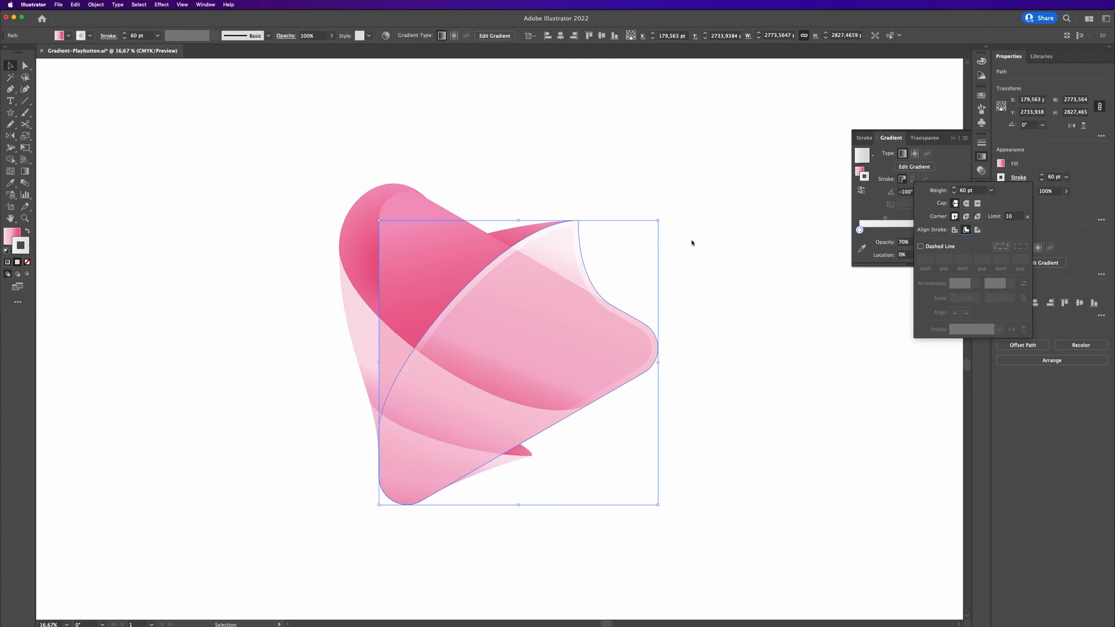
pyautogui.click(1052, 208)
# Reduce the stroke weight to 25 pt and set its gradient angle to -90°.
pyautogui.keyDown('shift'); pyautogui.click(1042, 181); pyautogui.keyUp('shift')
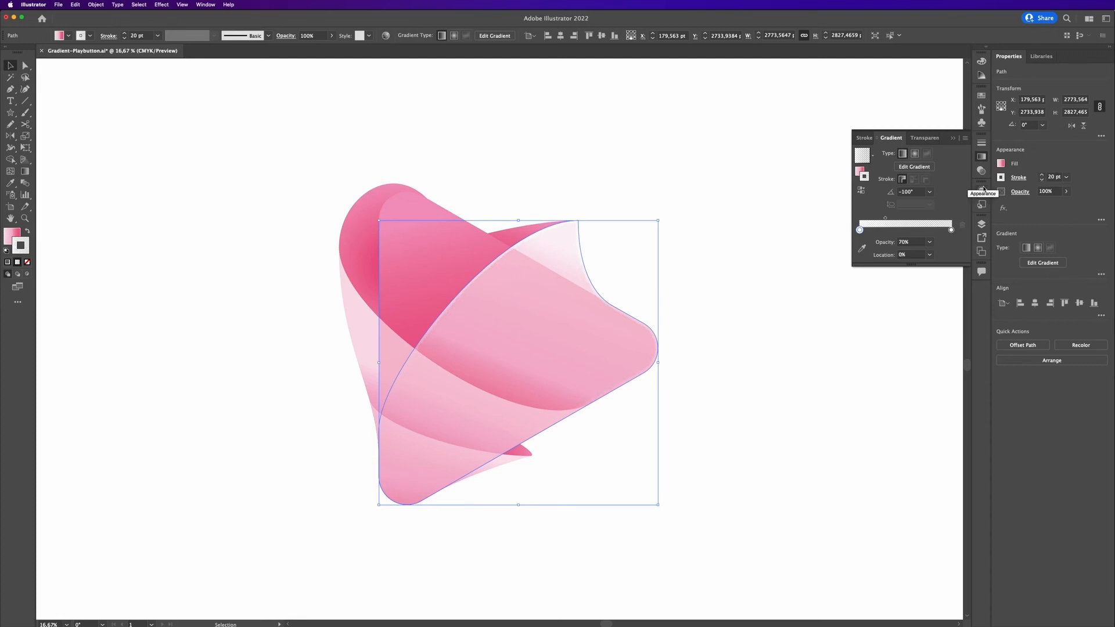
pyautogui.click(1042, 175)
pyautogui.click(1041, 175)
pyautogui.click(916, 193)
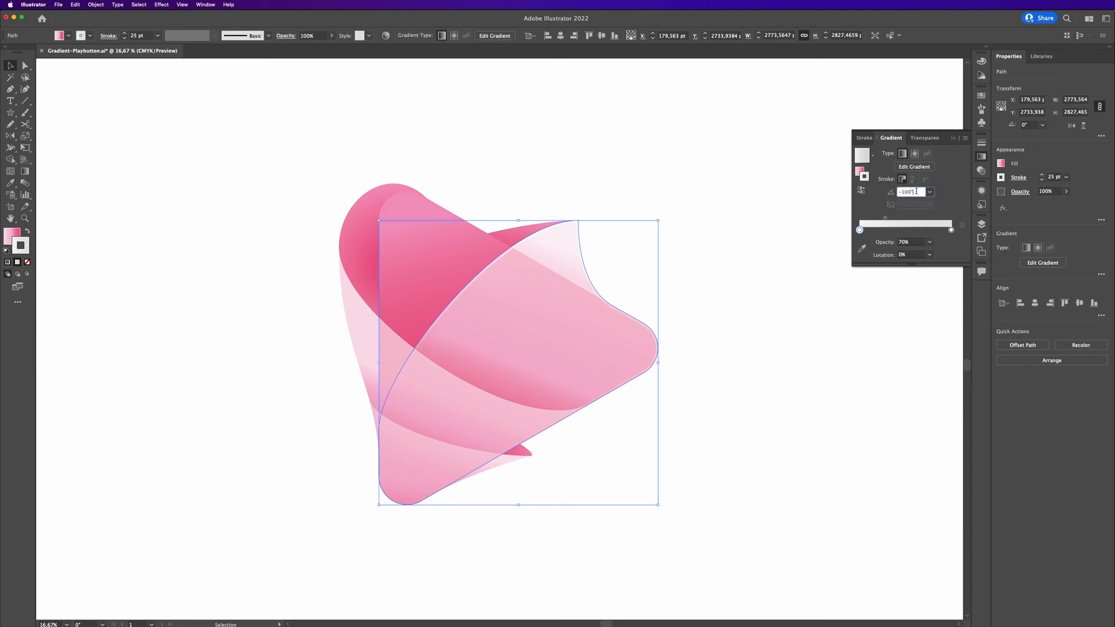
pyautogui.write('-90')
pyautogui.press('Return')
pyautogui.hotkey('shift', 'Up')
pyautogui.press('Escape')
pyautogui.click(732, 183)
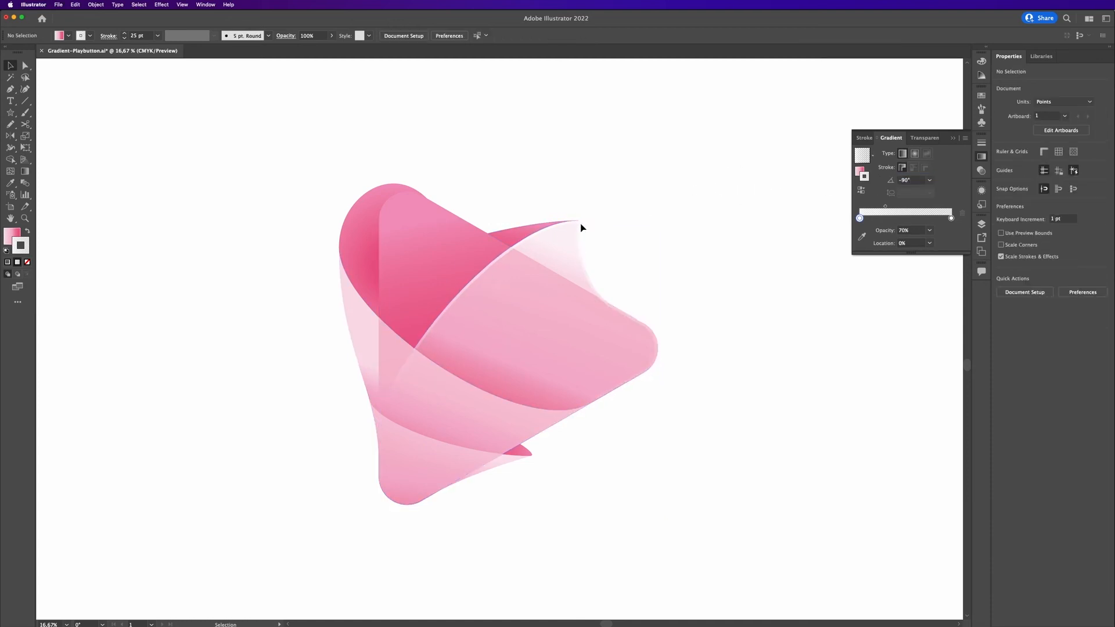
# Apply the white gradient swatch to the lower band's stroke.
pyautogui.click(422, 389)
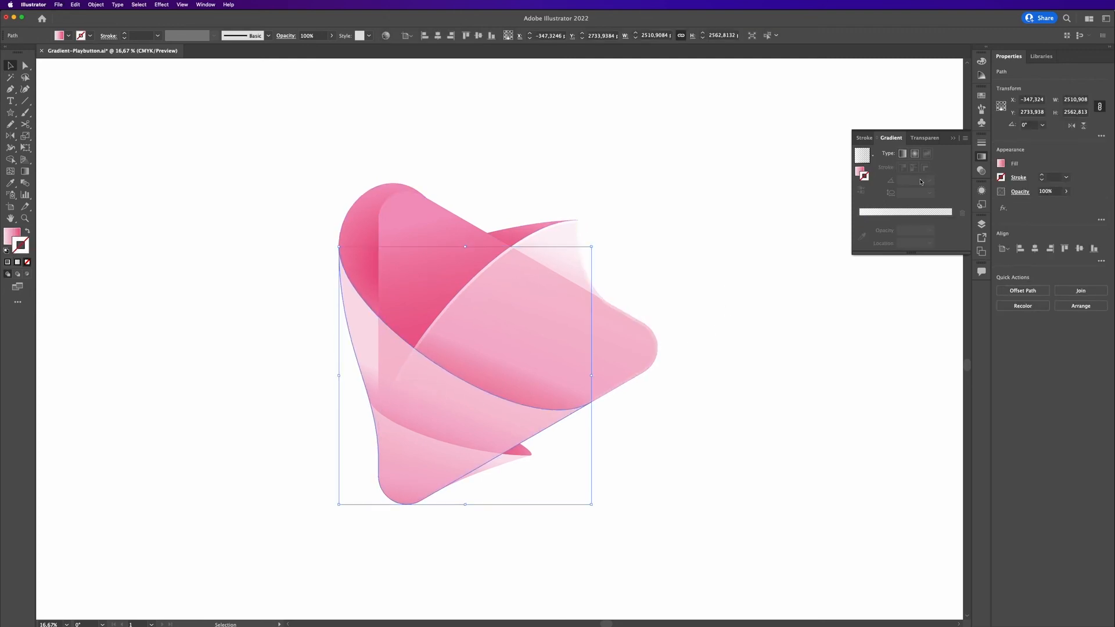
pyautogui.click(1002, 176)
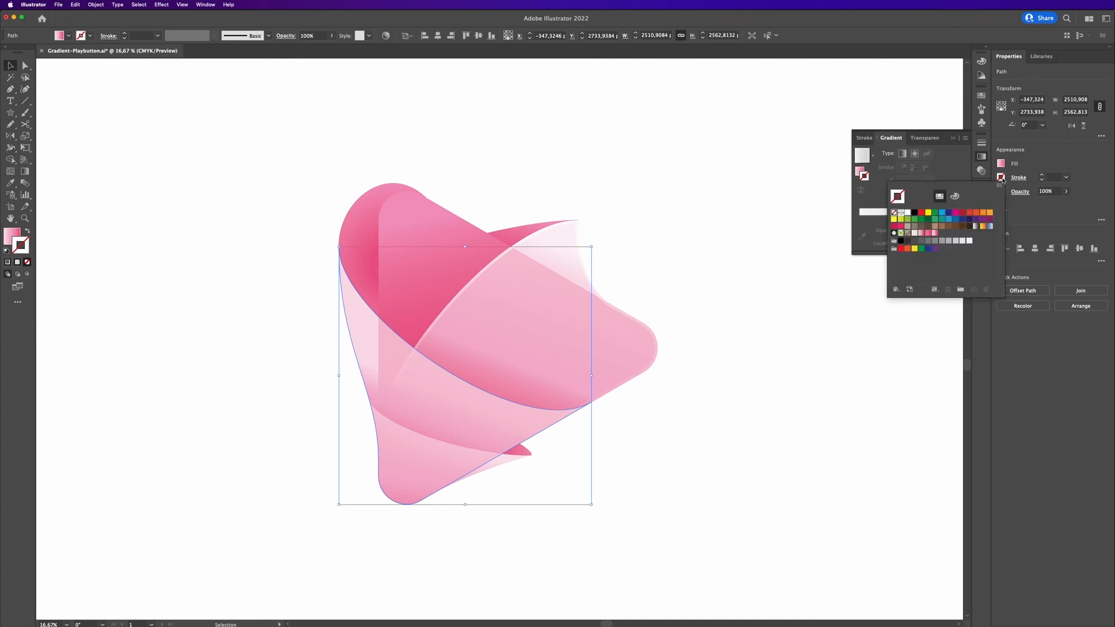
pyautogui.click(914, 235)
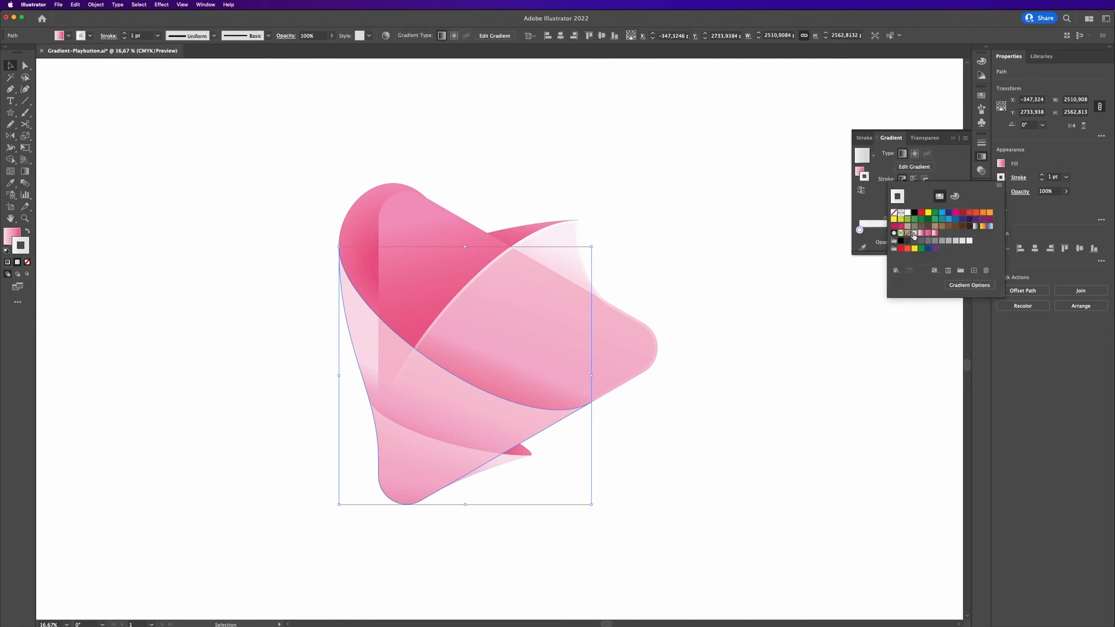
# Set the lower band's stroke weight to 25 pt.
pyautogui.click(1054, 176)
pyautogui.press('super+a')
pyautogui.click(1054, 177)
pyautogui.click(406, 391)
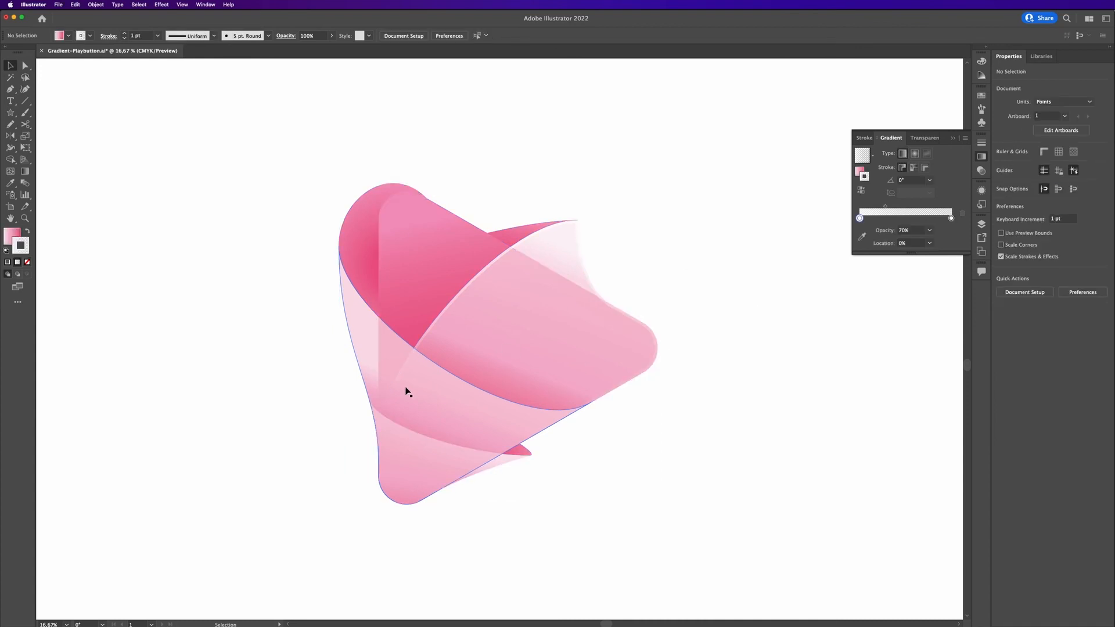
pyautogui.click(1062, 180)
pyautogui.write('25')
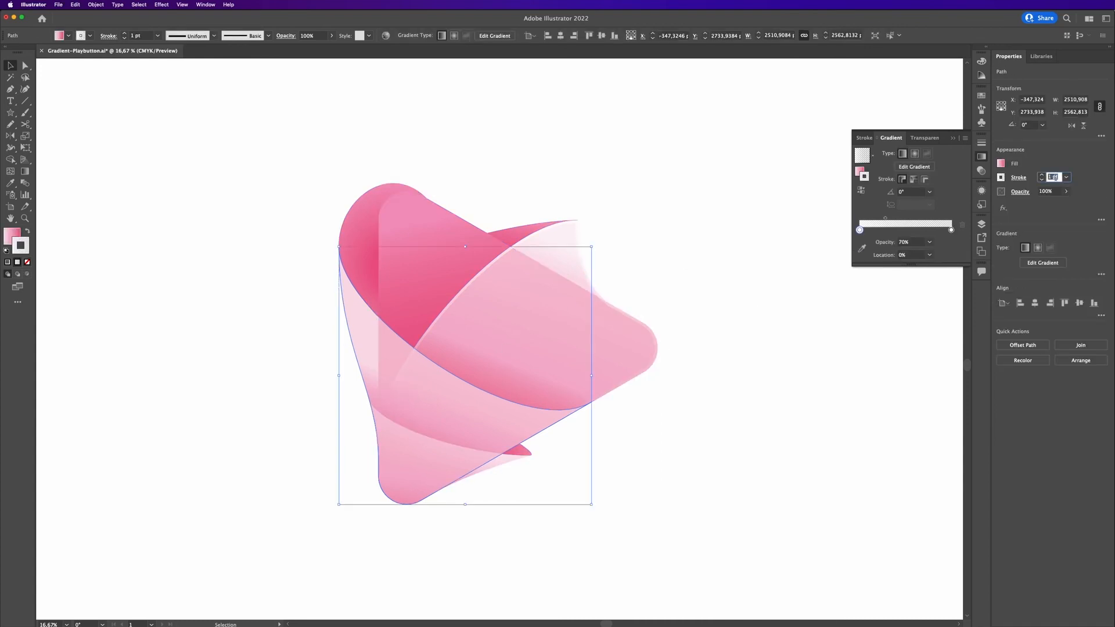
pyautogui.press('Return')
# Align the lower band's stroke to the inside of the path.
pyautogui.click(671, 368)
pyautogui.scroll(2, 671, 368)
pyautogui.moveTo(672, 353); pyautogui.dragTo(998, 272)
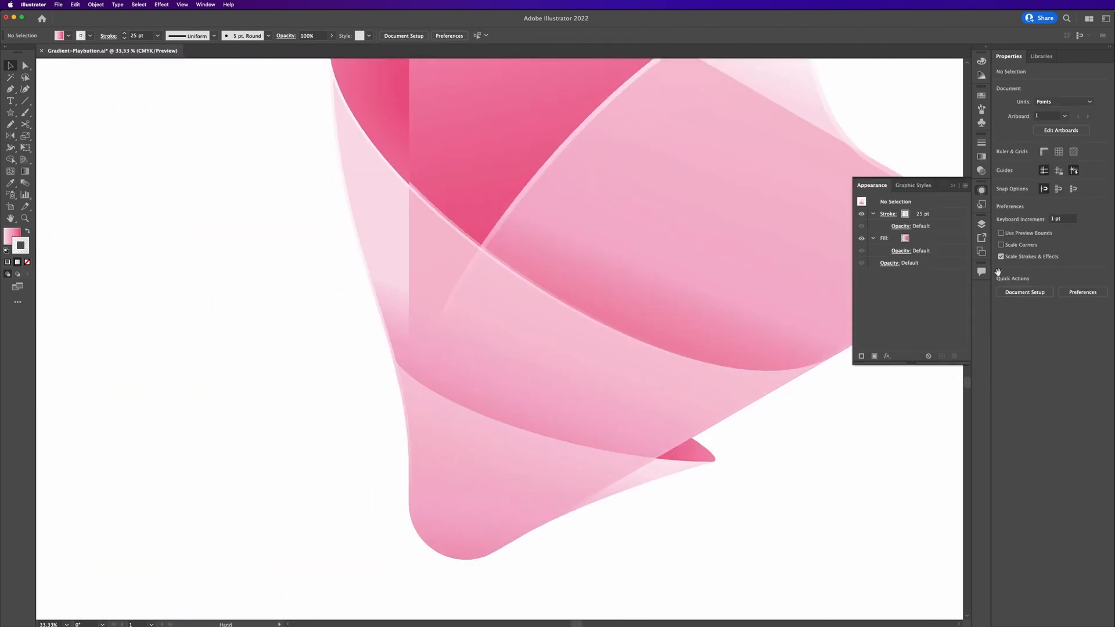
pyautogui.click(591, 345)
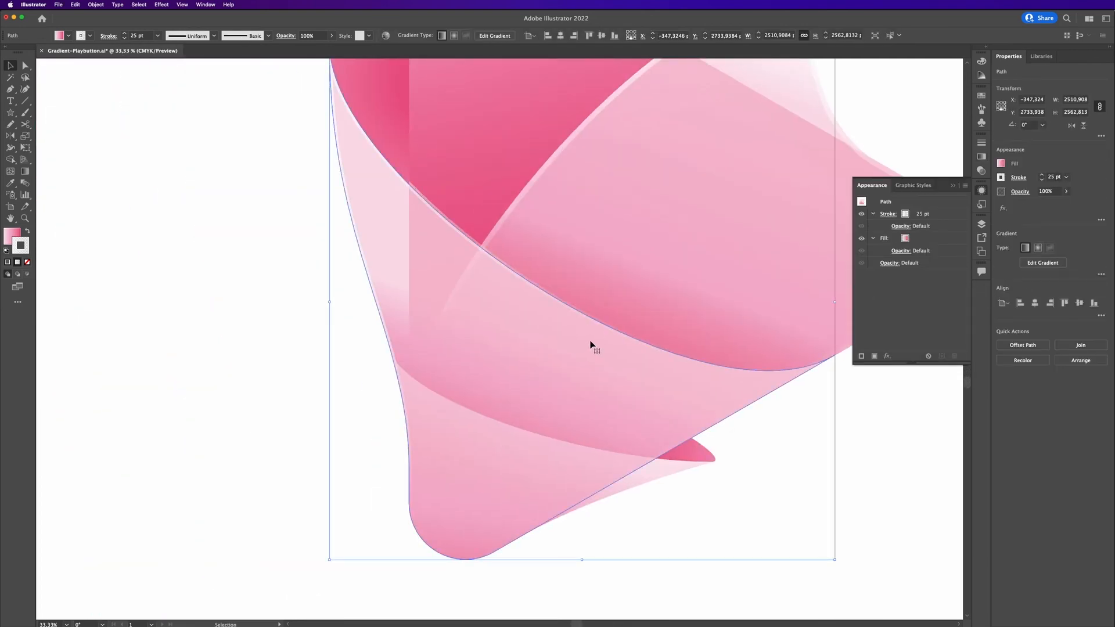
pyautogui.press('super+j')
pyautogui.click(1001, 177)
pyautogui.click(1002, 178)
pyautogui.click(1019, 182)
pyautogui.click(966, 230)
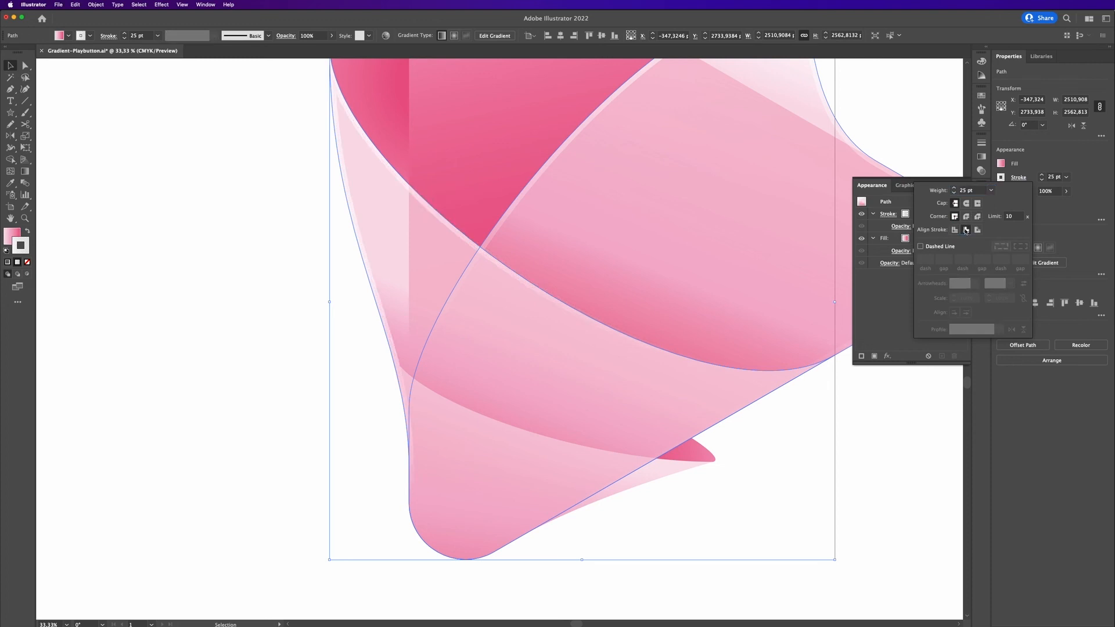
pyautogui.click(875, 468)
pyautogui.click(875, 468)
# Set the lower band's stroke gradient angle to -140°.
pyautogui.scroll(-1, 870, 460)
pyautogui.moveTo(868, 460); pyautogui.dragTo(667, 479)
pyautogui.click(522, 430)
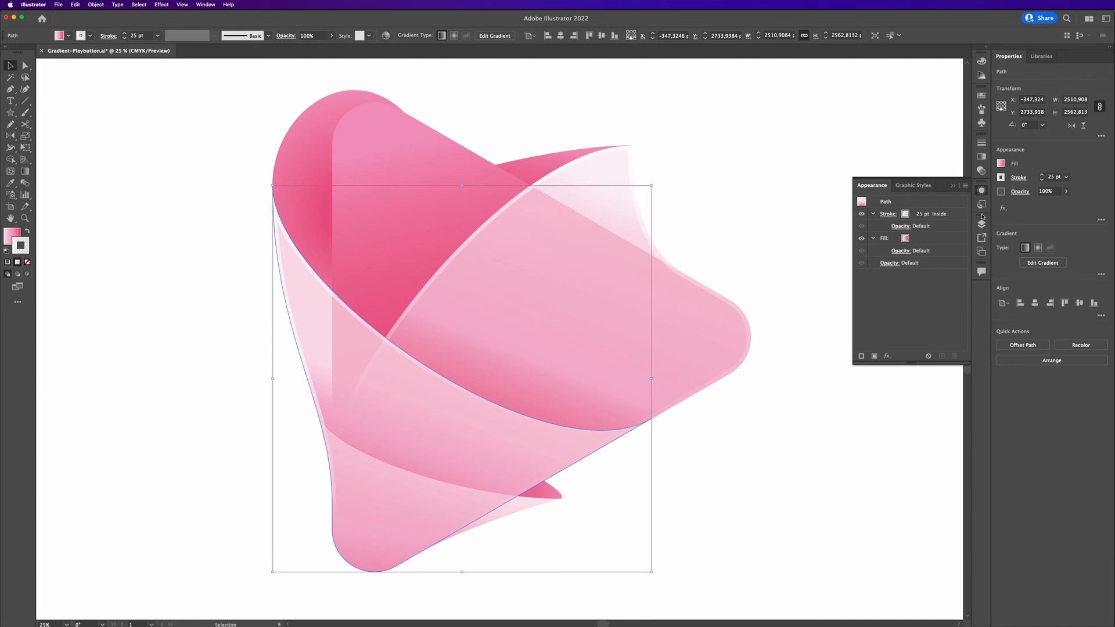
pyautogui.click(981, 163)
pyautogui.click(910, 192)
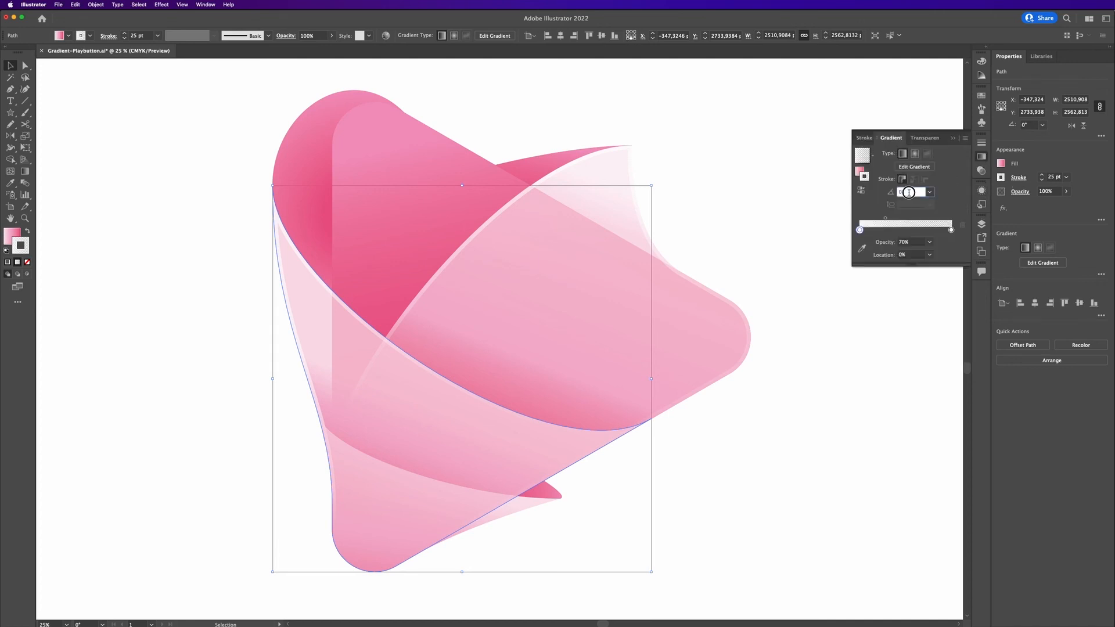
pyautogui.write('-10')
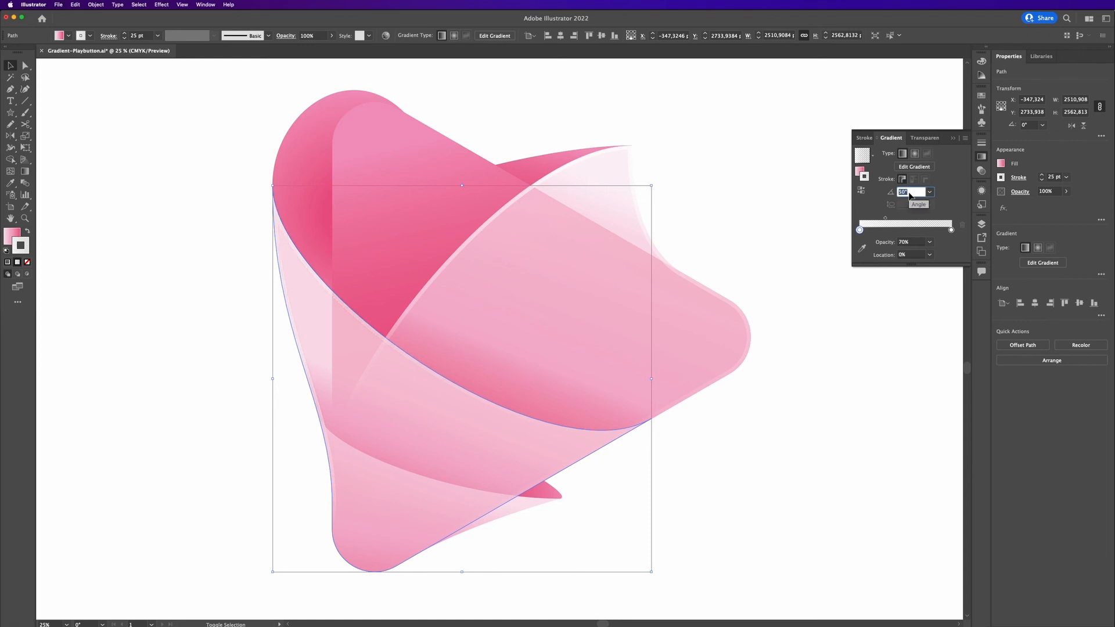
pyautogui.press('Return')
pyautogui.write('0')
pyautogui.press('Return')
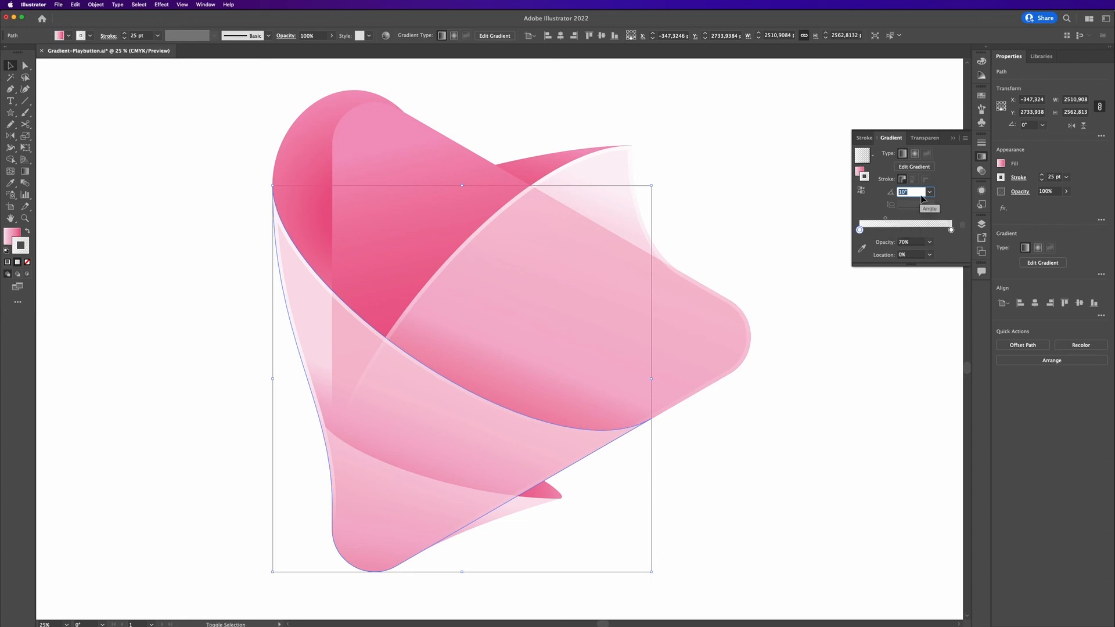
pyautogui.hotkey('shift', 'Up')
pyautogui.hotkey('shift', 'Down')
pyautogui.hotkey('shift', 'Down')
pyautogui.hotkey('shift', 'Down')
pyautogui.hotkey('shift', 'Down')
pyautogui.hotkey('shift', 'Down')
pyautogui.hotkey('shift', 'Down')
pyautogui.hotkey('shift', 'Down')
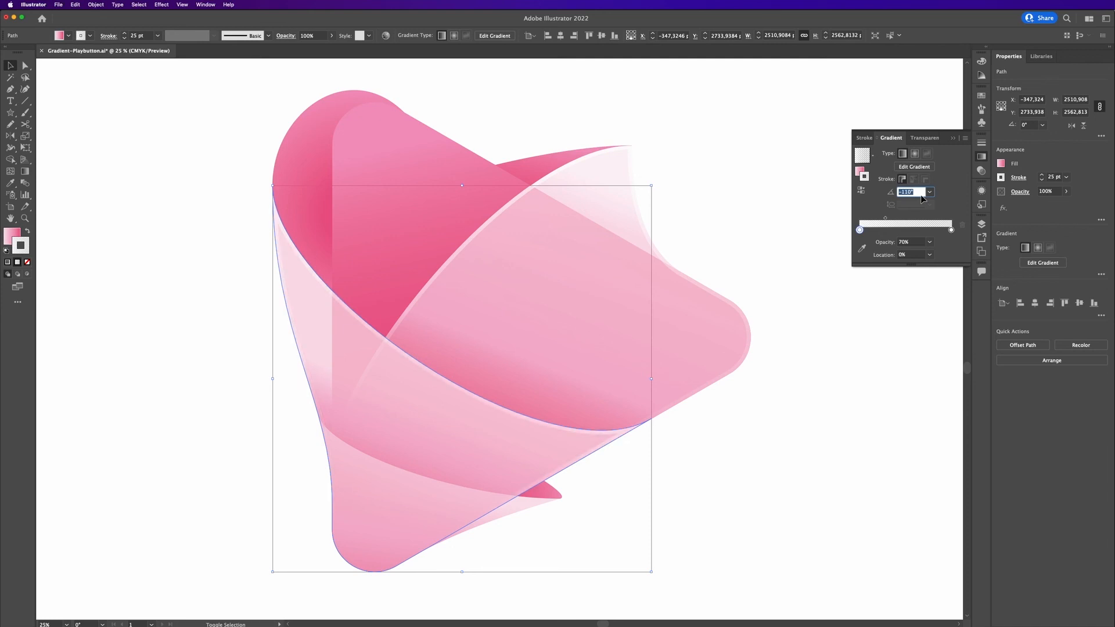
pyautogui.hotkey('shift', 'Down')
pyautogui.hotkey('shift', 'Down')
pyautogui.hotkey('shift', 'Down')
pyautogui.click(896, 330)
pyautogui.click(880, 364)
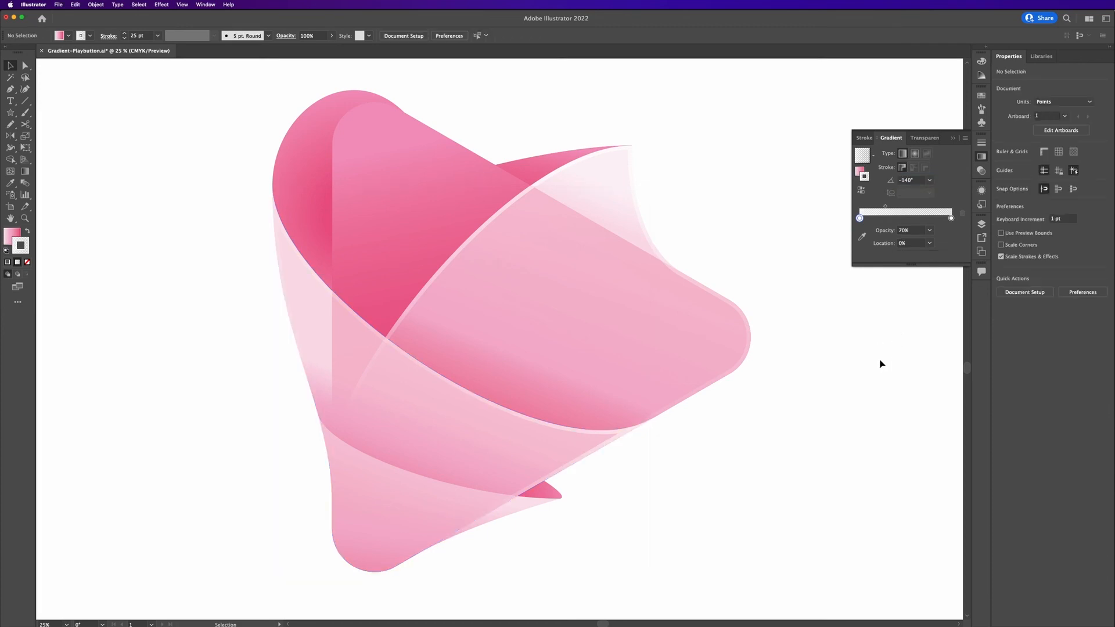
# Apply the white gradient swatch to the bottom tail shape's stroke and set its weight to 20 pt.
pyautogui.scroll(-1, 863, 370)
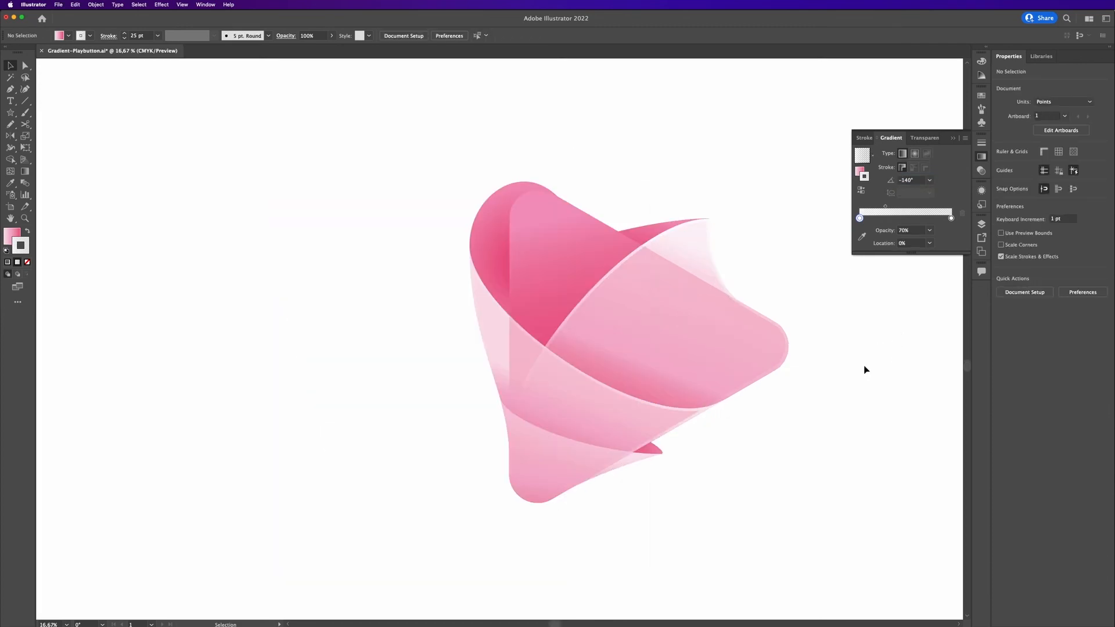
pyautogui.click(588, 469)
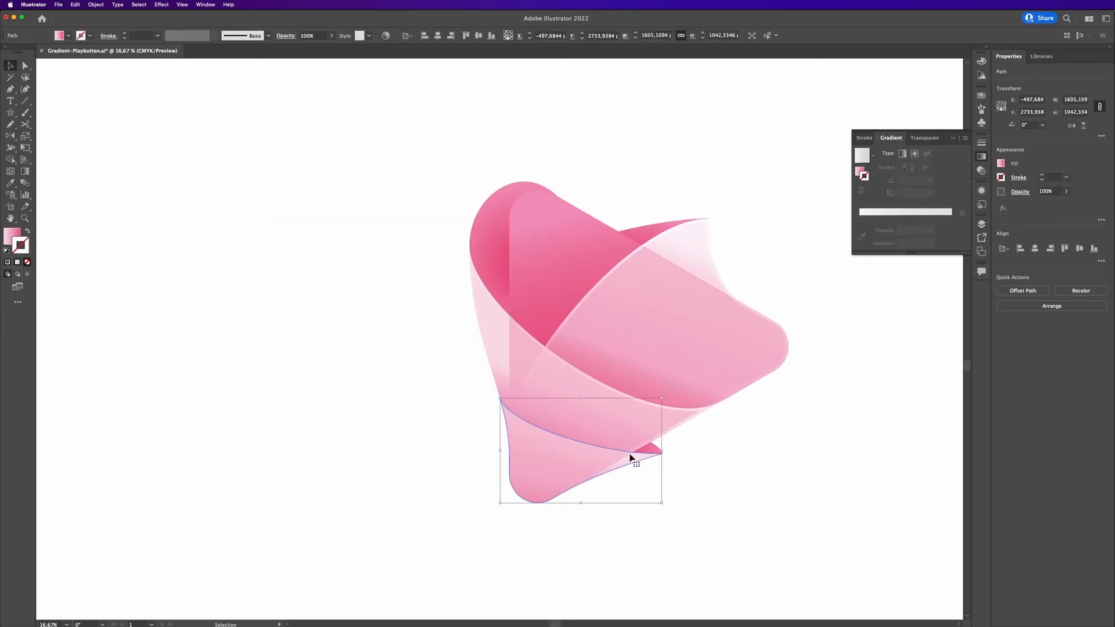
pyautogui.click(1001, 178)
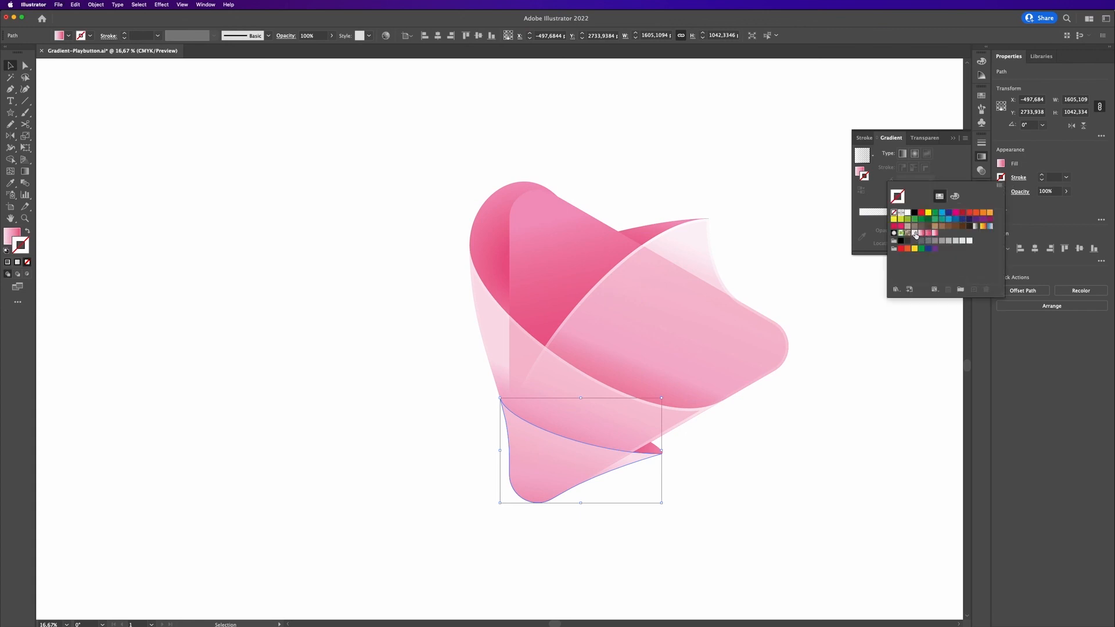
pyautogui.click(1053, 177)
pyautogui.click(1054, 177)
pyautogui.tripleClick(1054, 177)
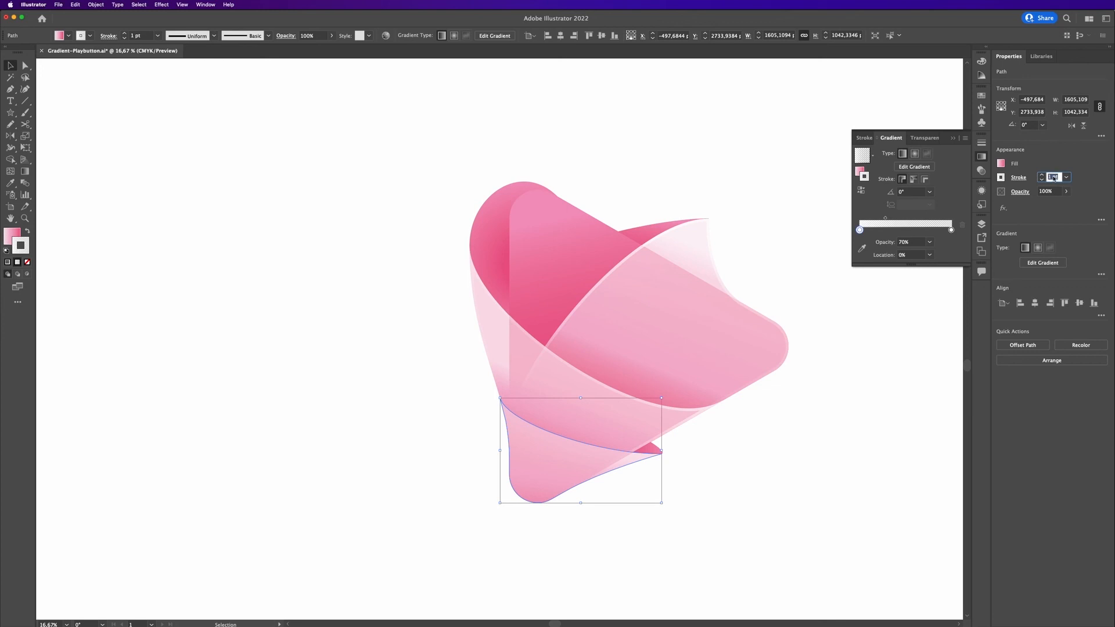
pyautogui.write('20')
pyautogui.press('Return')
# Align the tail shape's stroke to the inside of the path.
pyautogui.scroll(1, 649, 458)
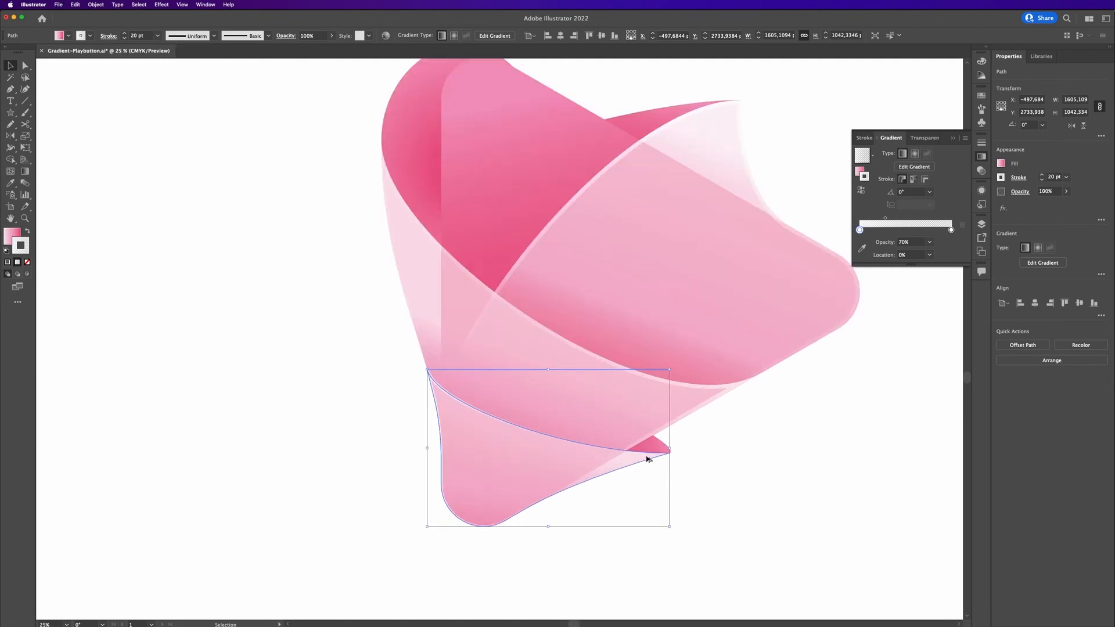
pyautogui.click(1000, 177)
pyautogui.click(1001, 177)
pyautogui.click(1018, 177)
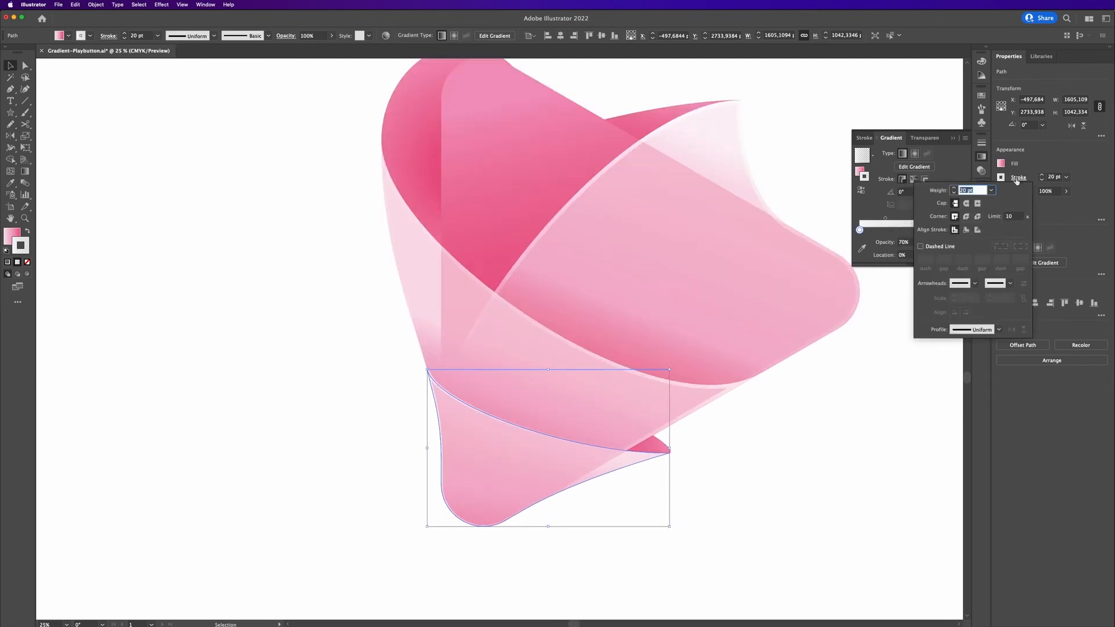
pyautogui.click(966, 230)
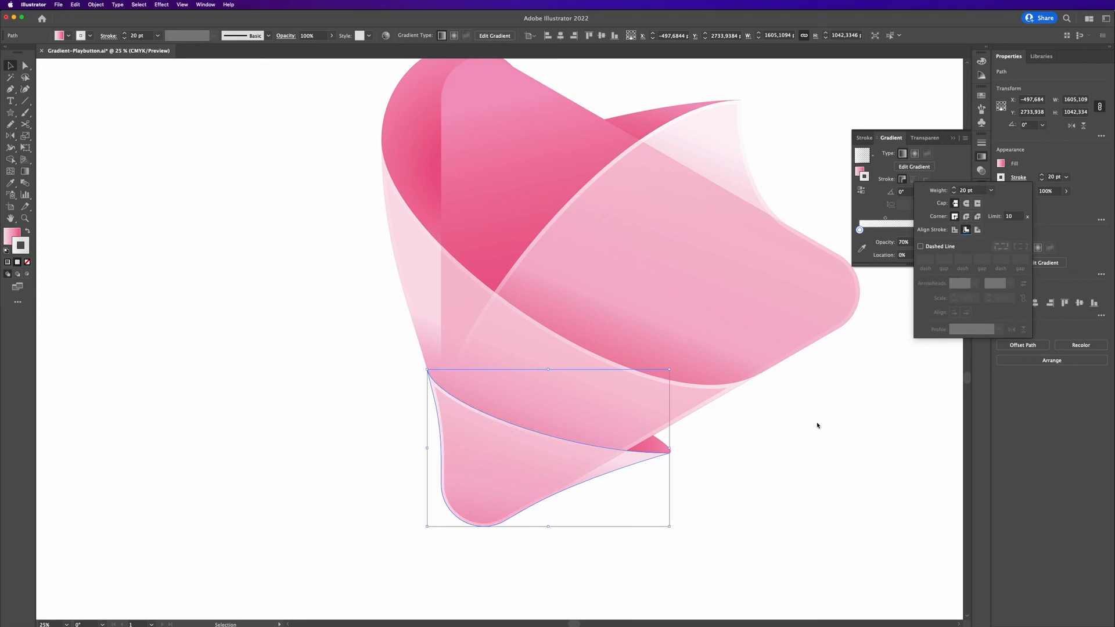
# Set the tail shape's stroke gradient angle to -60°.
pyautogui.click(586, 460)
pyautogui.click(799, 485)
pyautogui.click(615, 471)
pyautogui.click(914, 192)
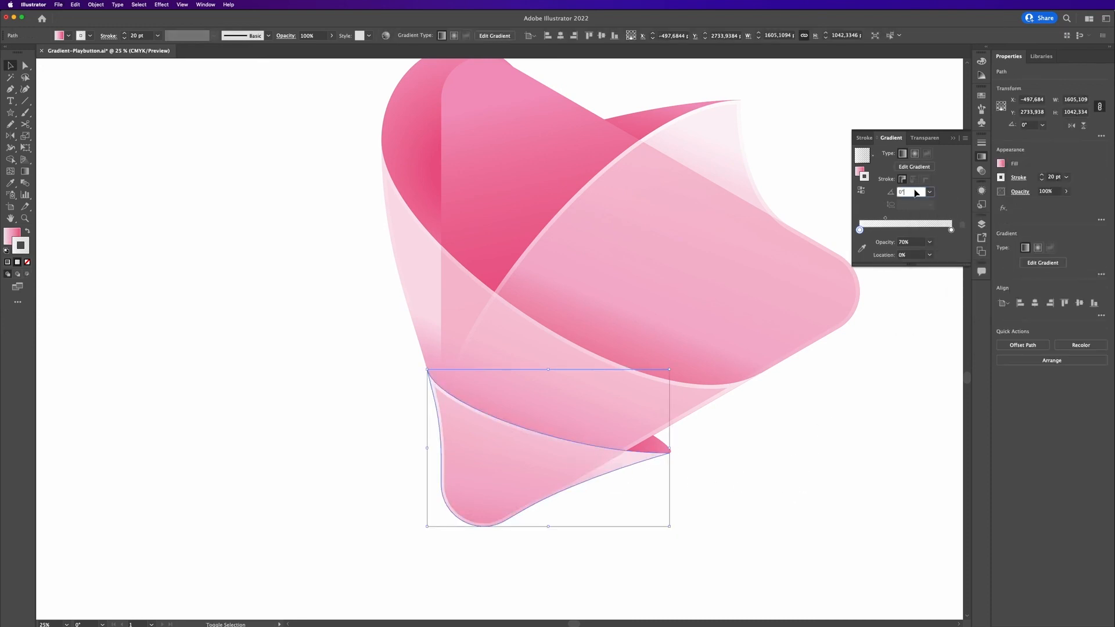
pyautogui.write('30')
pyautogui.press('Return')
pyautogui.write('140')
pyautogui.press('Return')
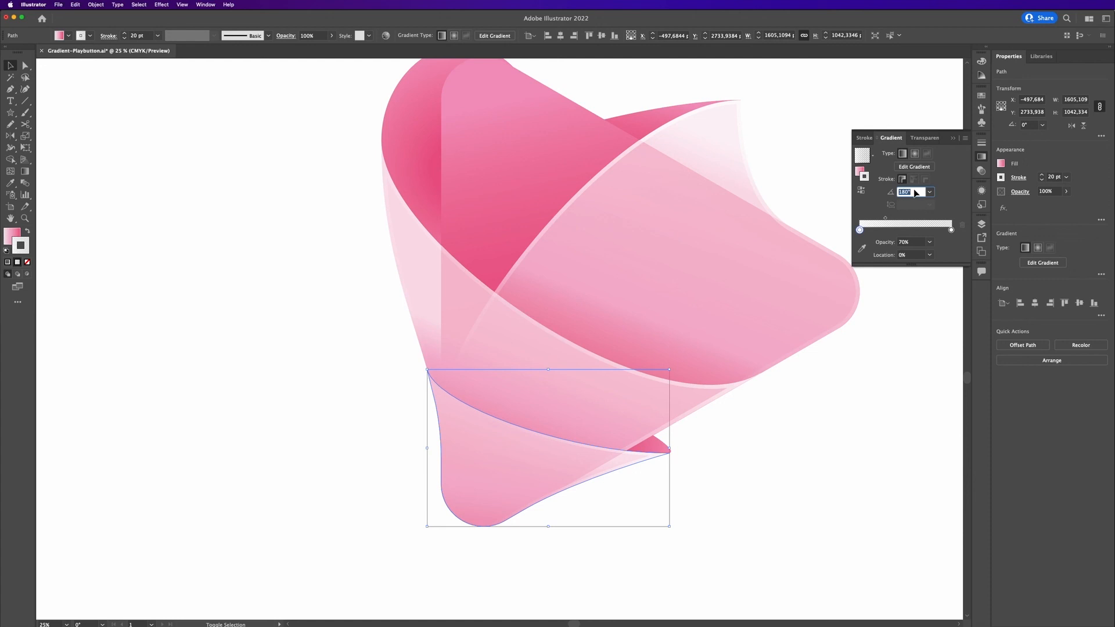
pyautogui.press('Return')
pyautogui.click(874, 432)
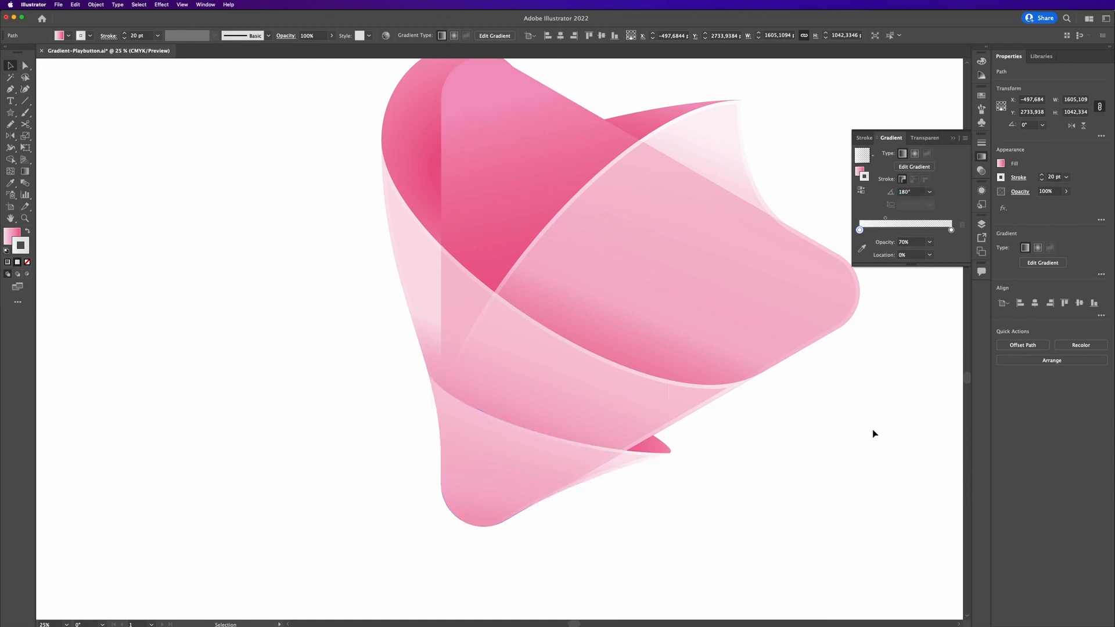
pyautogui.click(612, 461)
pyautogui.click(915, 193)
pyautogui.write('150')
pyautogui.press('Return')
pyautogui.write('30')
pyautogui.press('Return')
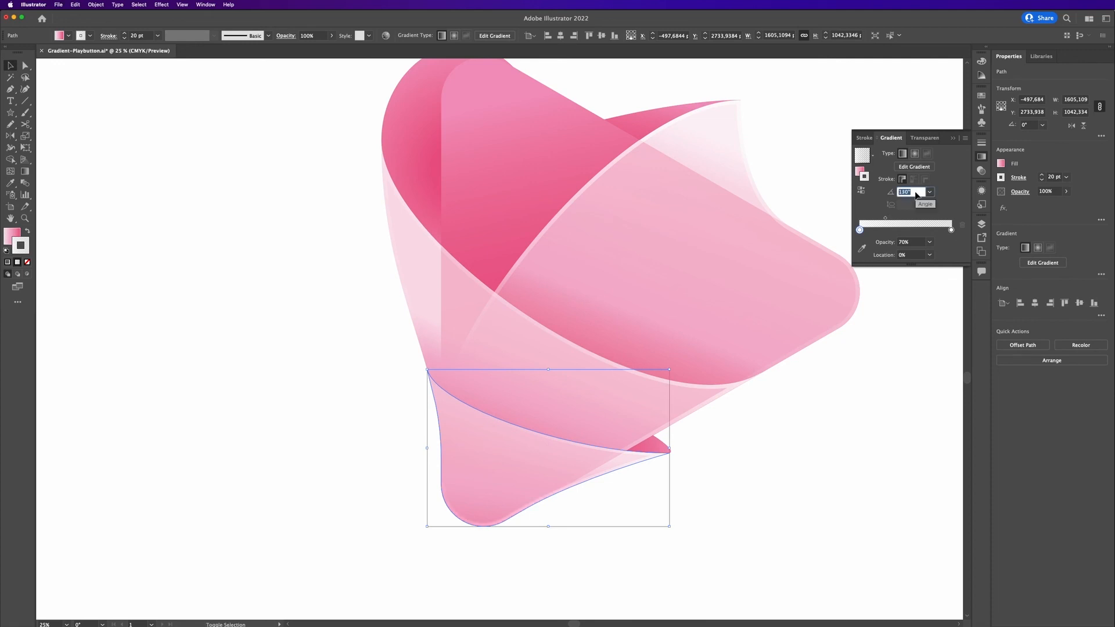
pyautogui.write('-30')
pyautogui.press('Return')
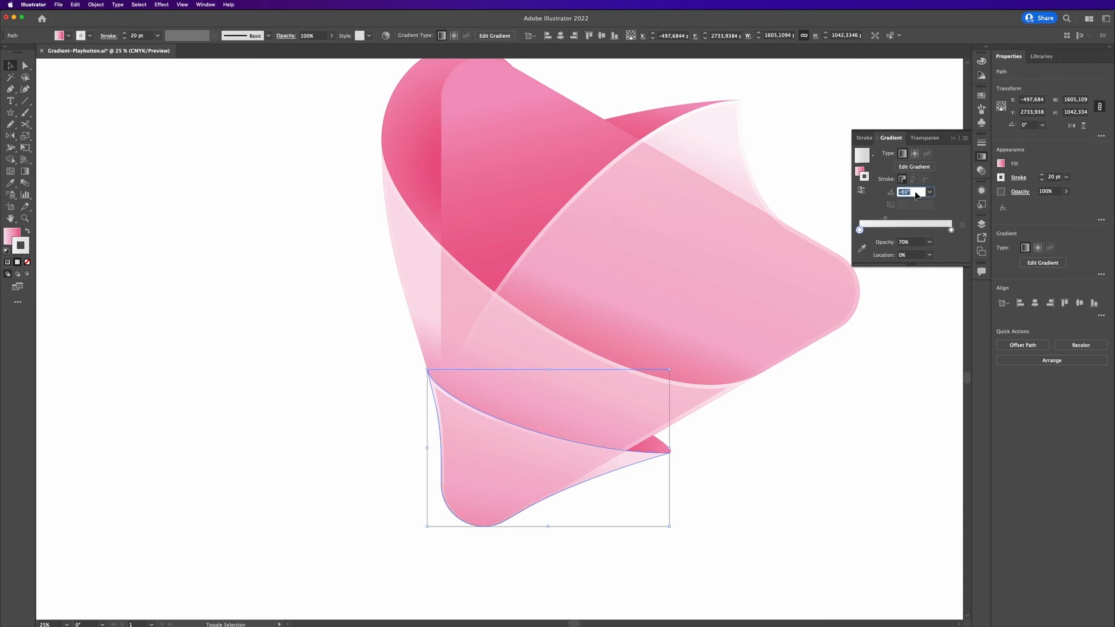
pyautogui.press('Escape')
pyautogui.click(862, 413)
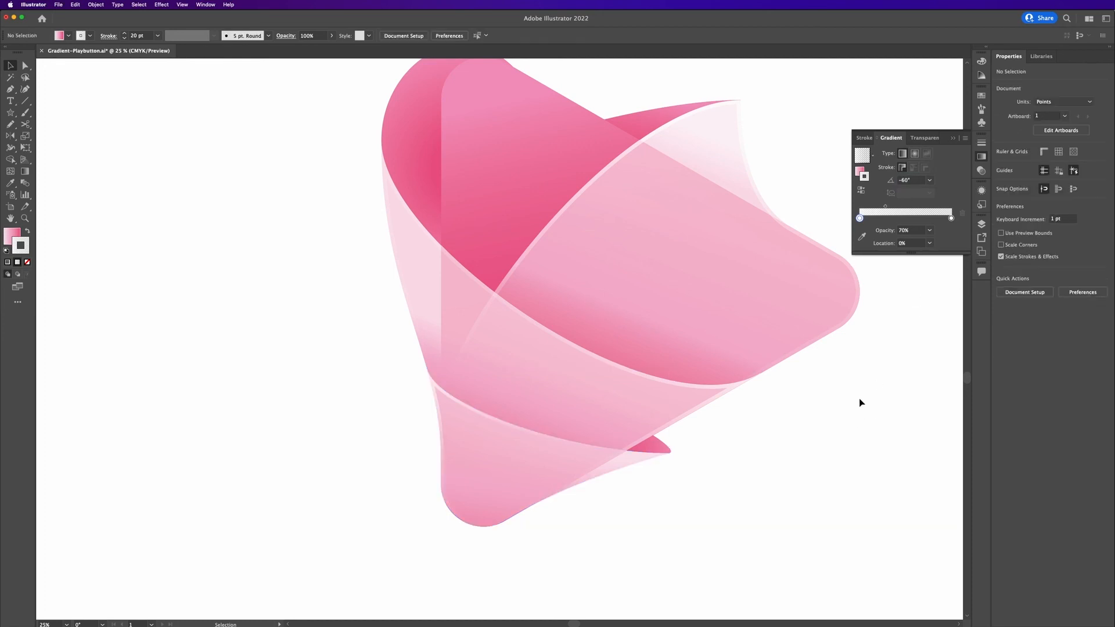
# Draw a small circle about 98 pt wide above the icon's top edge.
pyautogui.moveTo(859, 383); pyautogui.dragTo(744, 411)
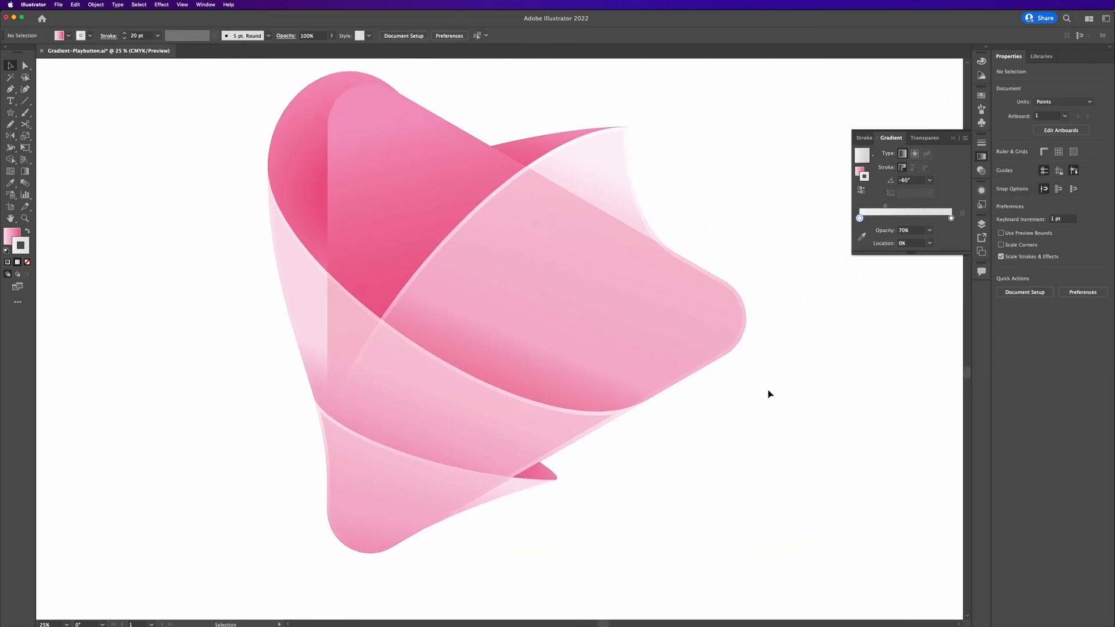
pyautogui.scroll(-1, 770, 394)
pyautogui.moveTo(859, 380); pyautogui.dragTo(787, 397)
pyautogui.moveTo(10, 112); pyautogui.dragTo(38, 136)
pyautogui.moveTo(516, 208); pyautogui.dragTo(523, 216)
pyautogui.press('v')
pyautogui.click(573, 214)
pyautogui.click(522, 214)
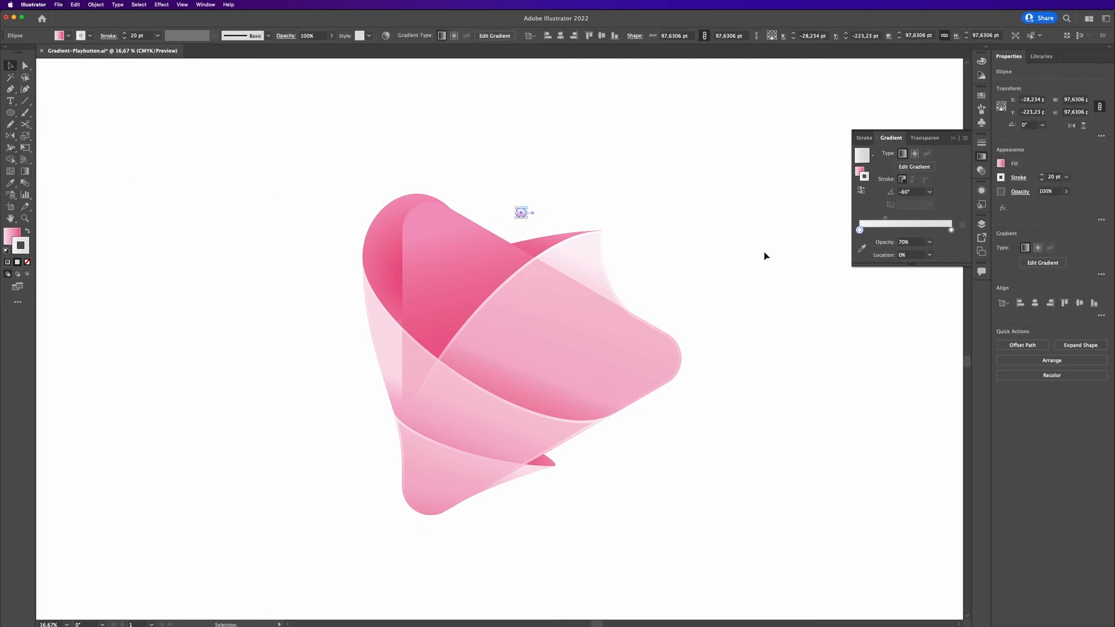
# Fill the circle with the pink gradient and adjust its direction with the Gradient tool.
pyautogui.click(582, 197)
pyautogui.click(521, 214)
pyautogui.press('g')
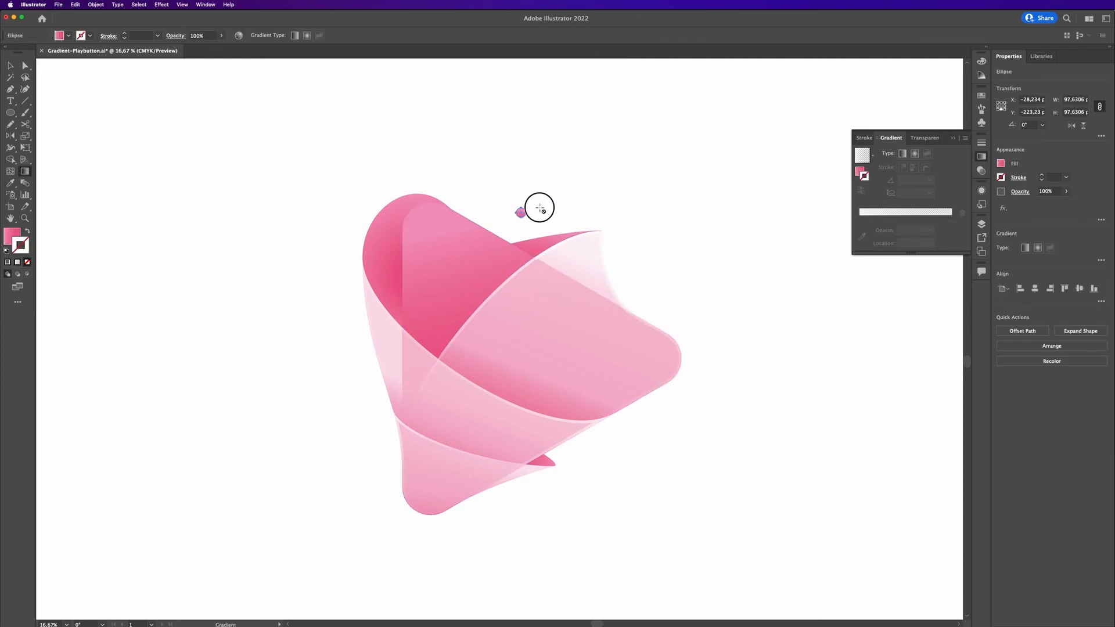
pyautogui.scroll(1, 527, 213)
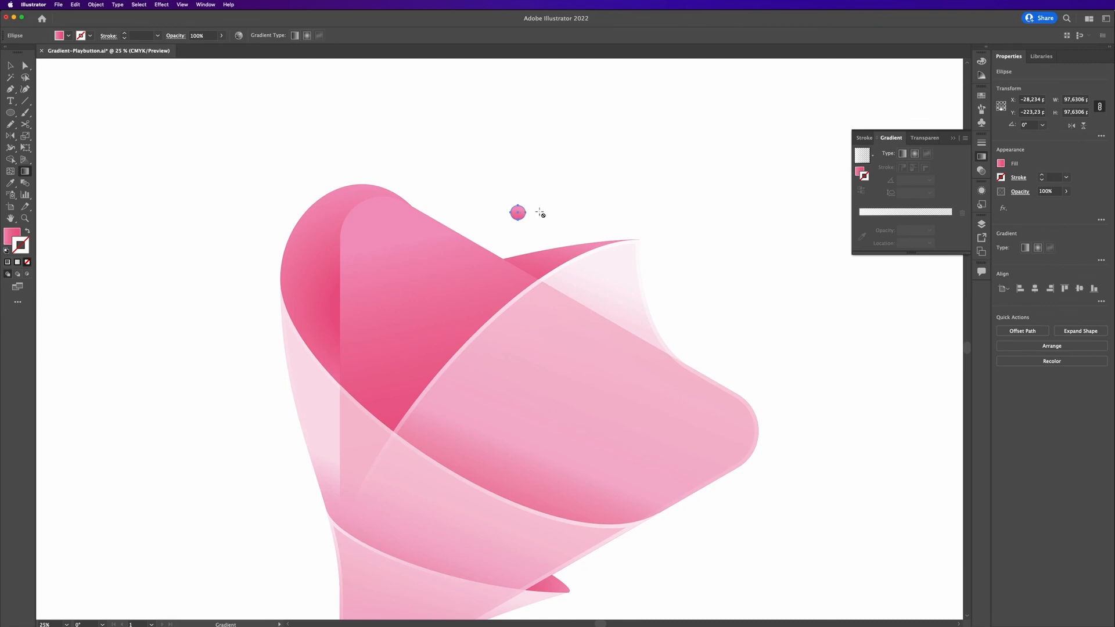
pyautogui.press('v')
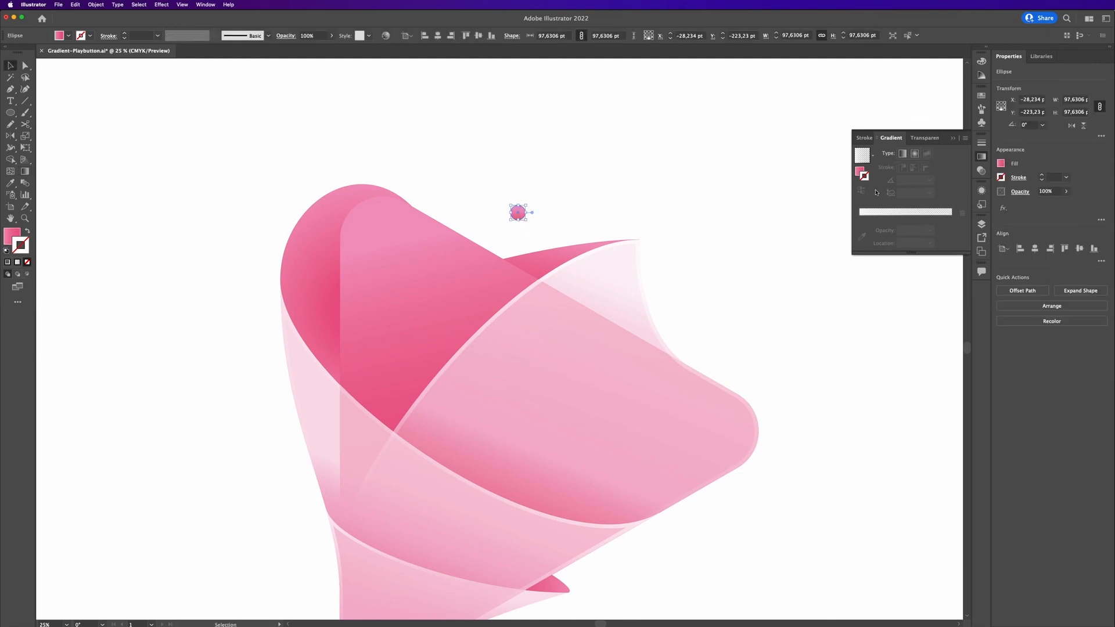
pyautogui.click(862, 155)
pyautogui.press('g')
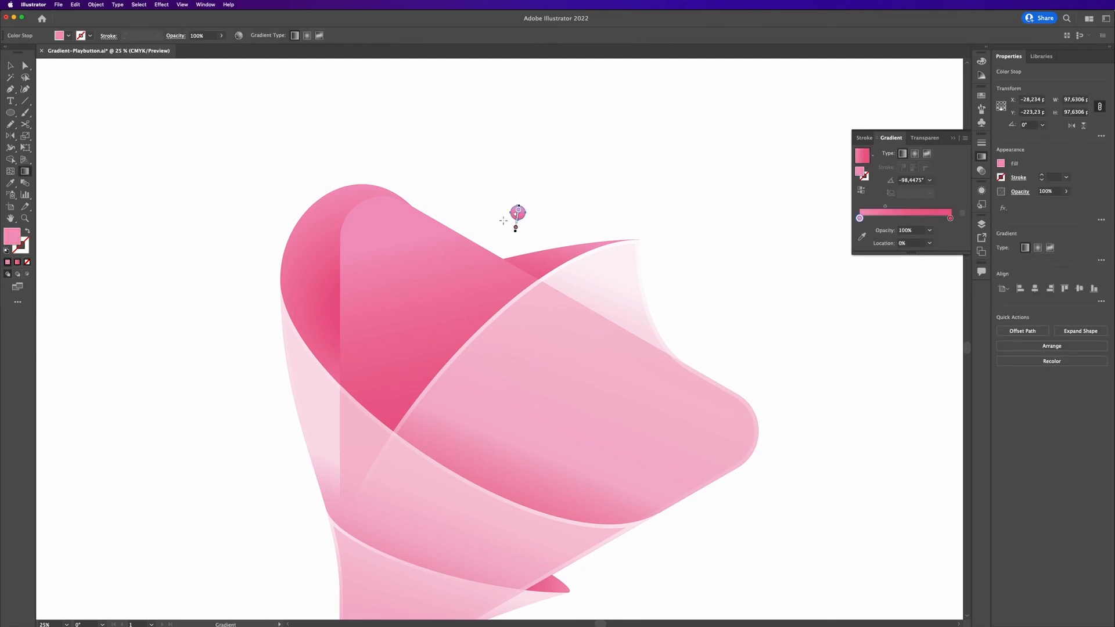
pyautogui.click(516, 227)
pyautogui.moveTo(515, 226)
pyautogui.mouseDown()
pyautogui.moveTo(485, 225)
pyautogui.moveTo(524, 206)
pyautogui.moveTo(500, 216)
pyautogui.mouseUp()
pyautogui.press('v')
# Add smaller copies of the circle, about 38 pt, beside it and near the lower flap's tip.
pyautogui.click(582, 214)
pyautogui.click(640, 202)
pyautogui.moveTo(760, 356); pyautogui.dragTo(749, 273)
pyautogui.keyDown('alt'); pyautogui.moveTo(474, 135); pyautogui.dragTo(575, 491); pyautogui.keyUp('alt')
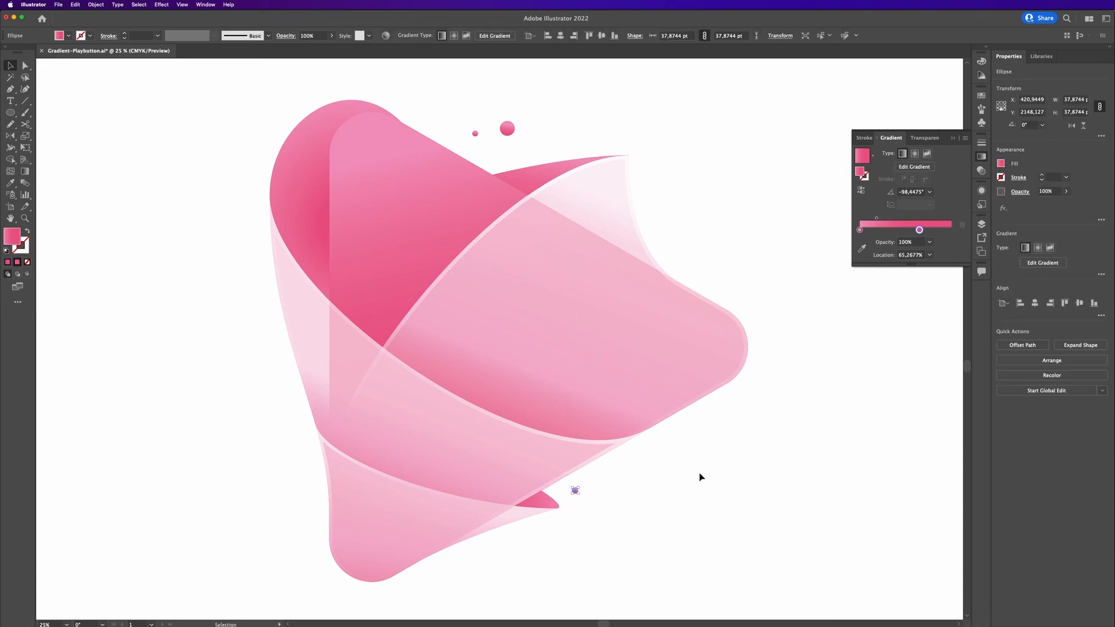
pyautogui.click(954, 138)
pyautogui.scroll(-1, 831, 218)
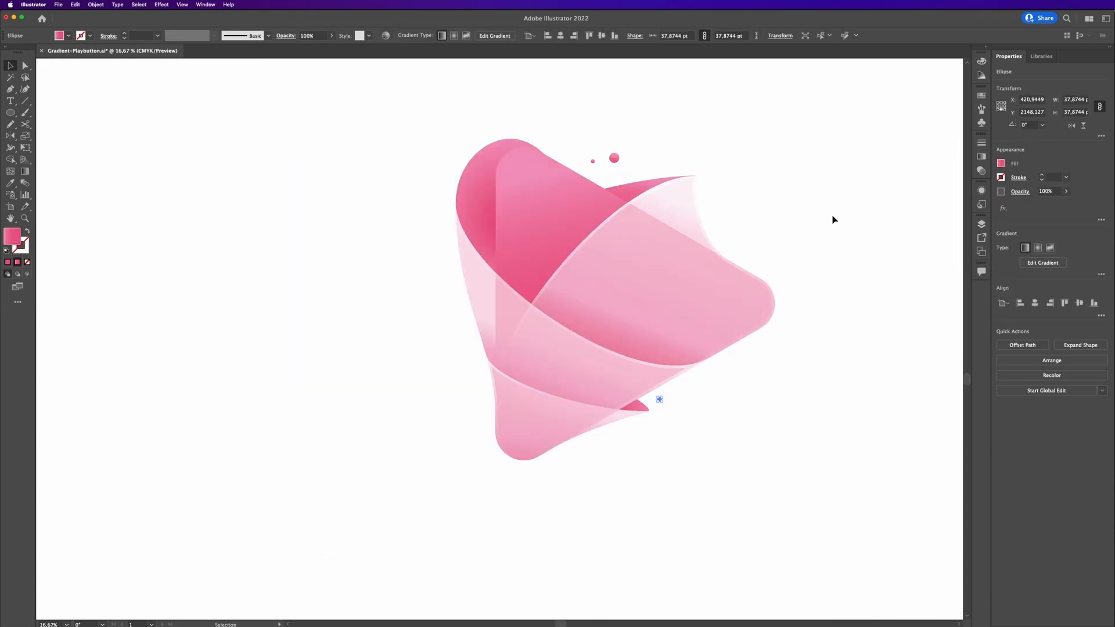
pyautogui.moveTo(830, 214); pyautogui.dragTo(713, 225)
pyautogui.click(792, 214)
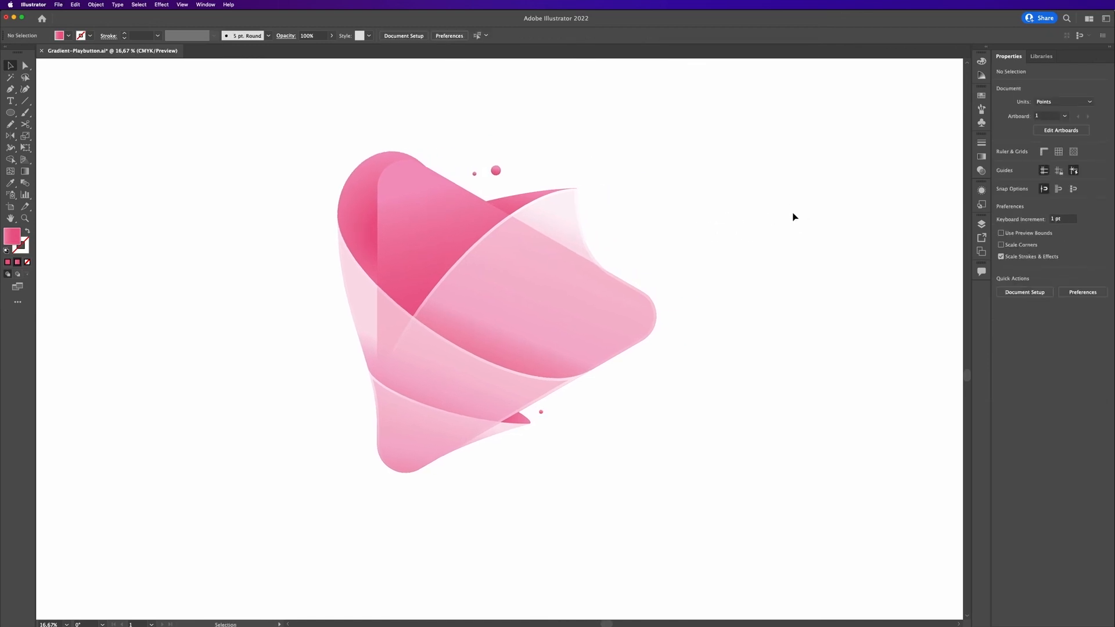